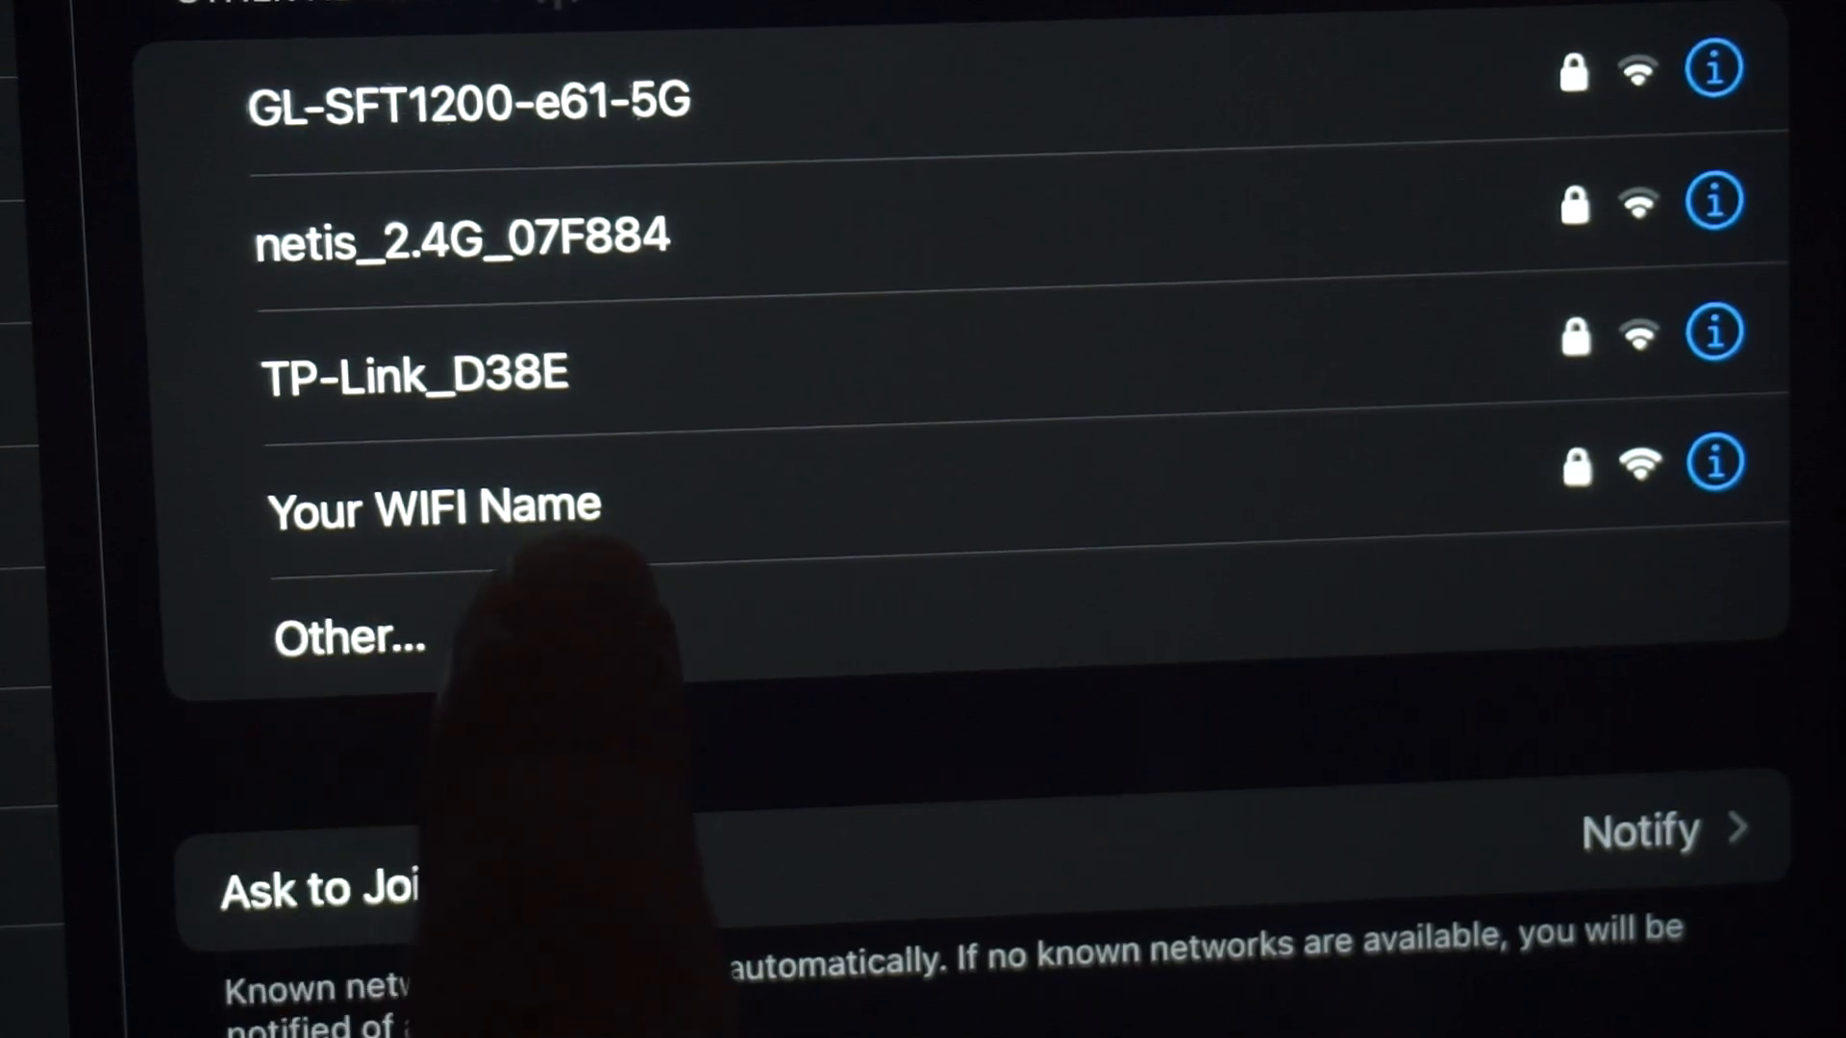
Join the 'Your WIFI Name' network on the iPad using the password from the router label
left_click(538, 509)
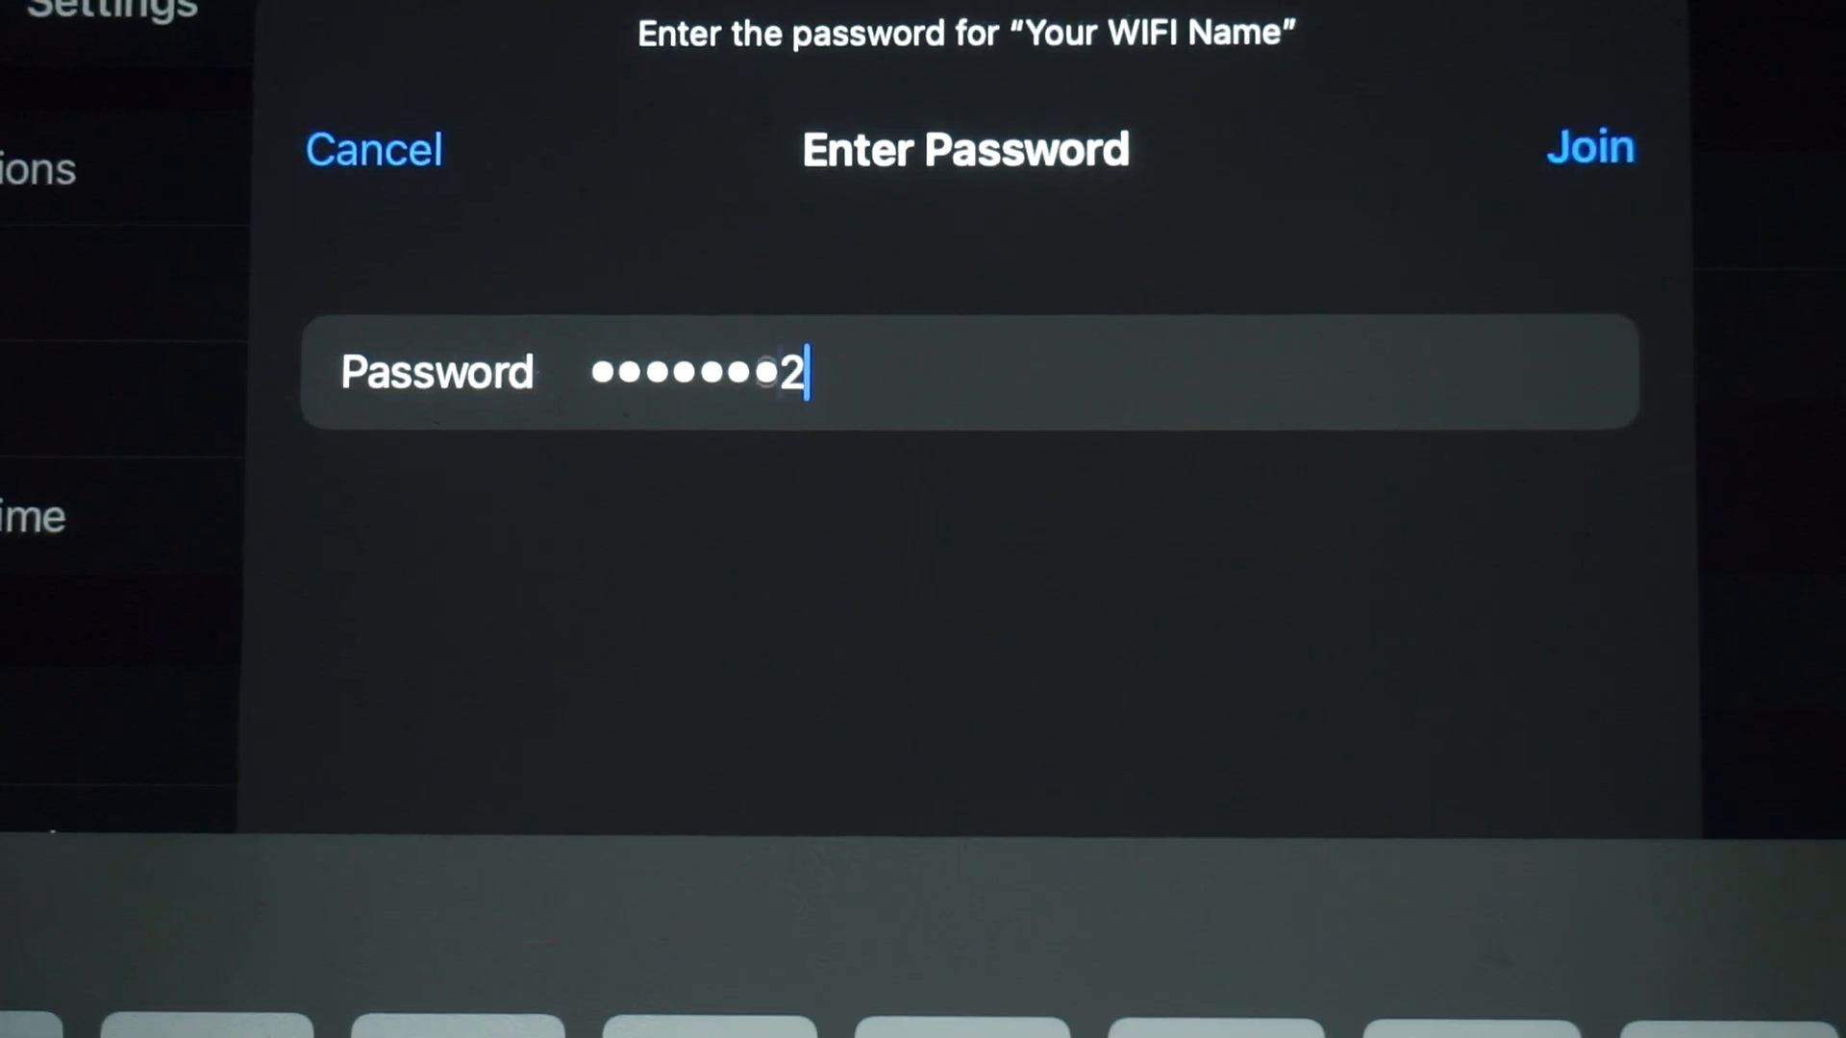
type("56")
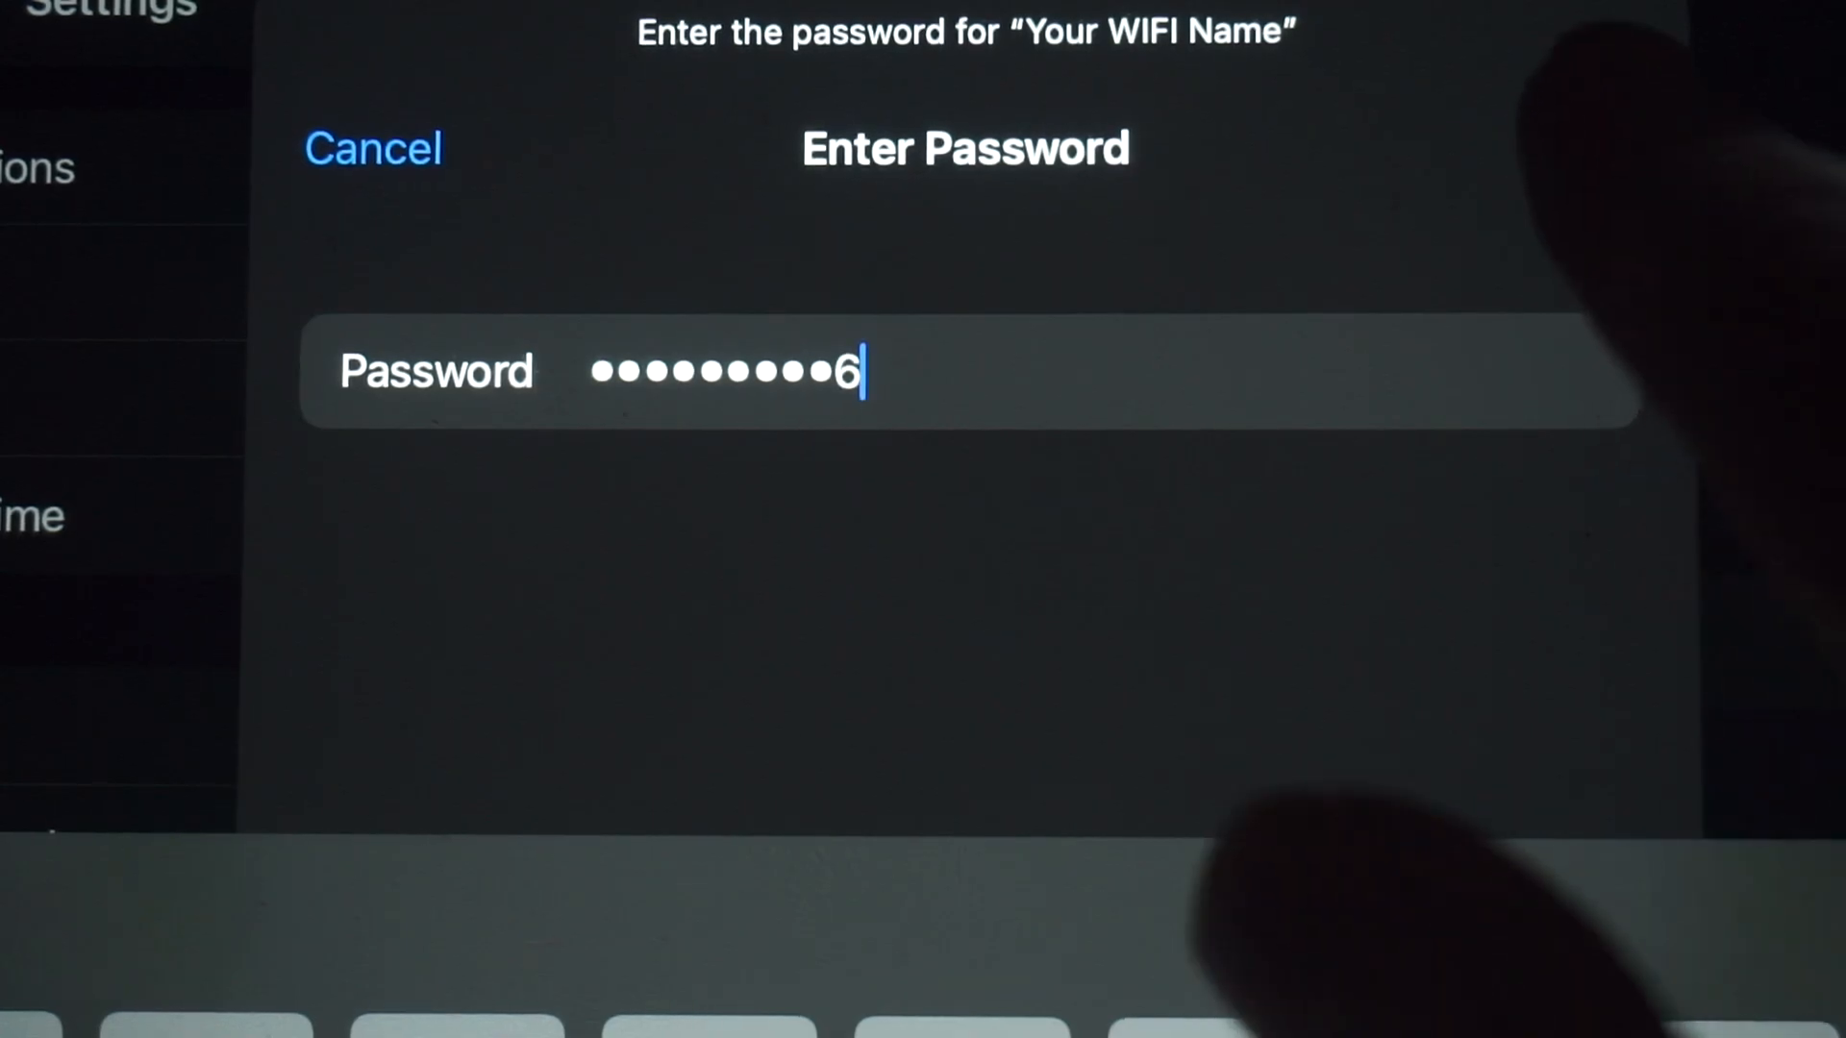
left_click(1591, 146)
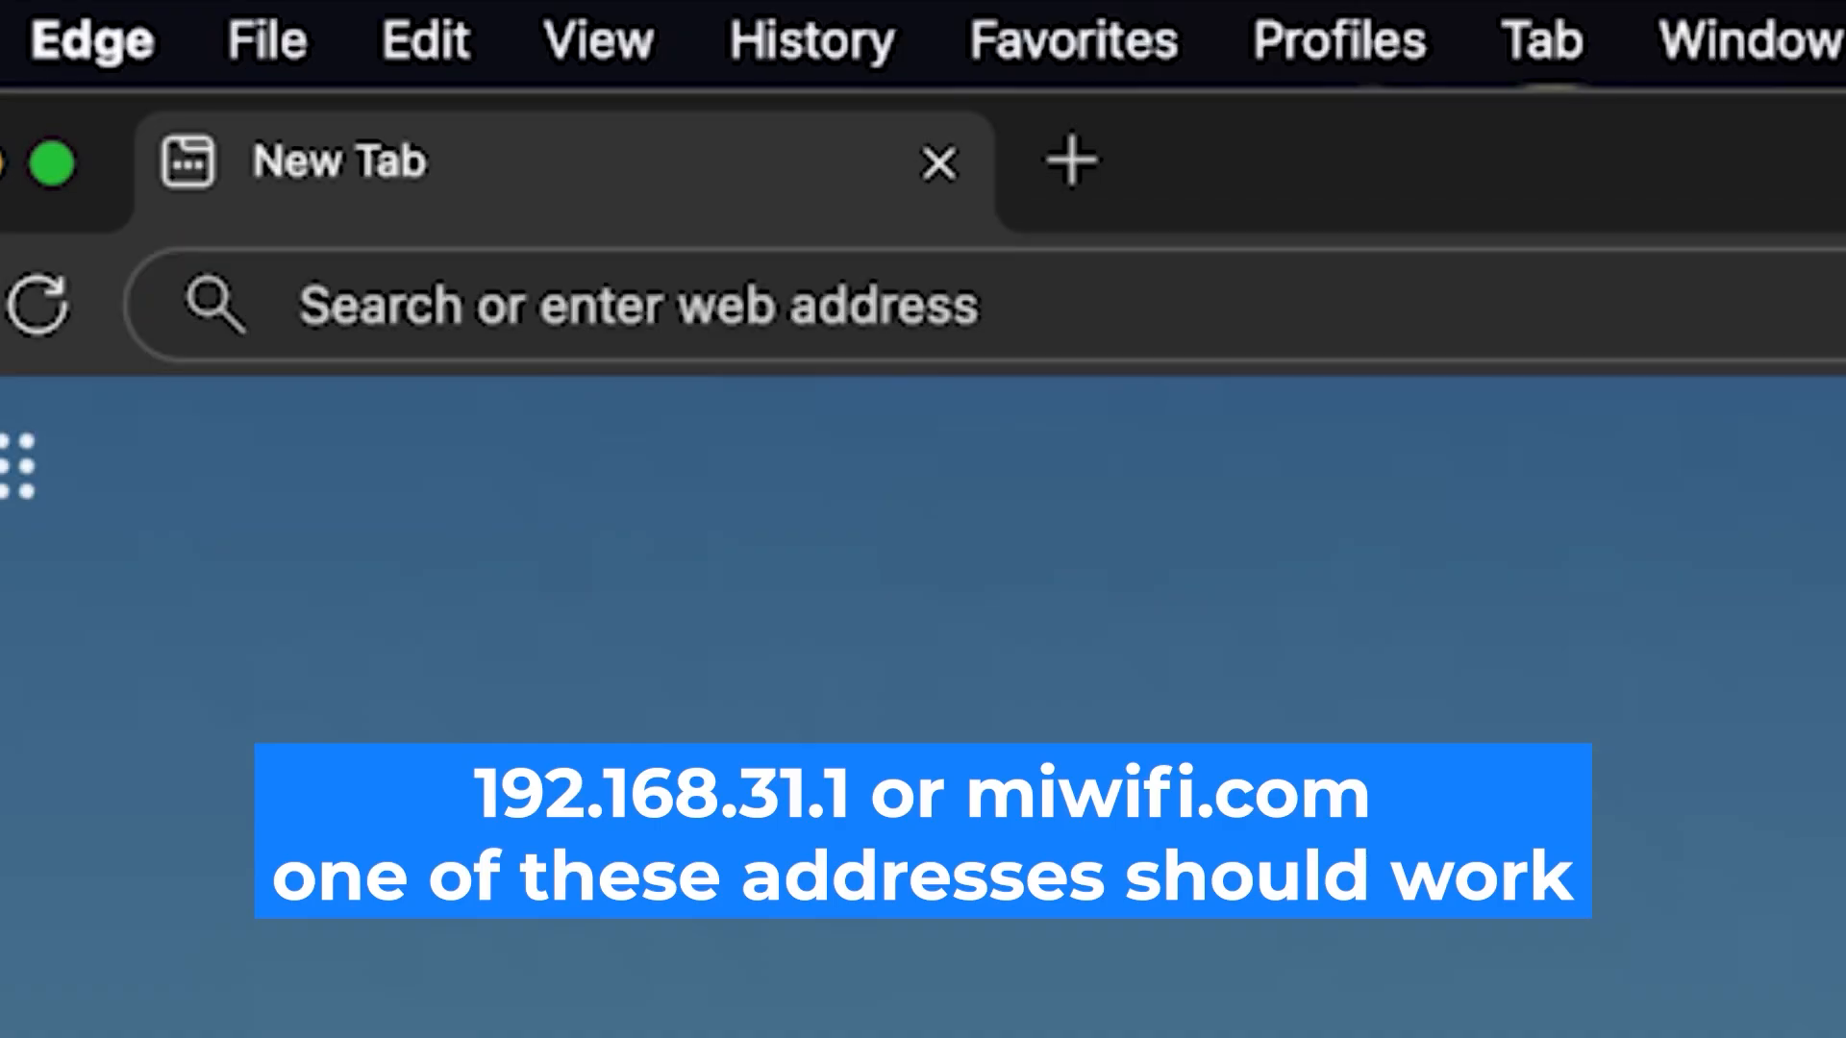
Load the router's admin page at 192.168.1.1 in Edge
left_click(943, 305)
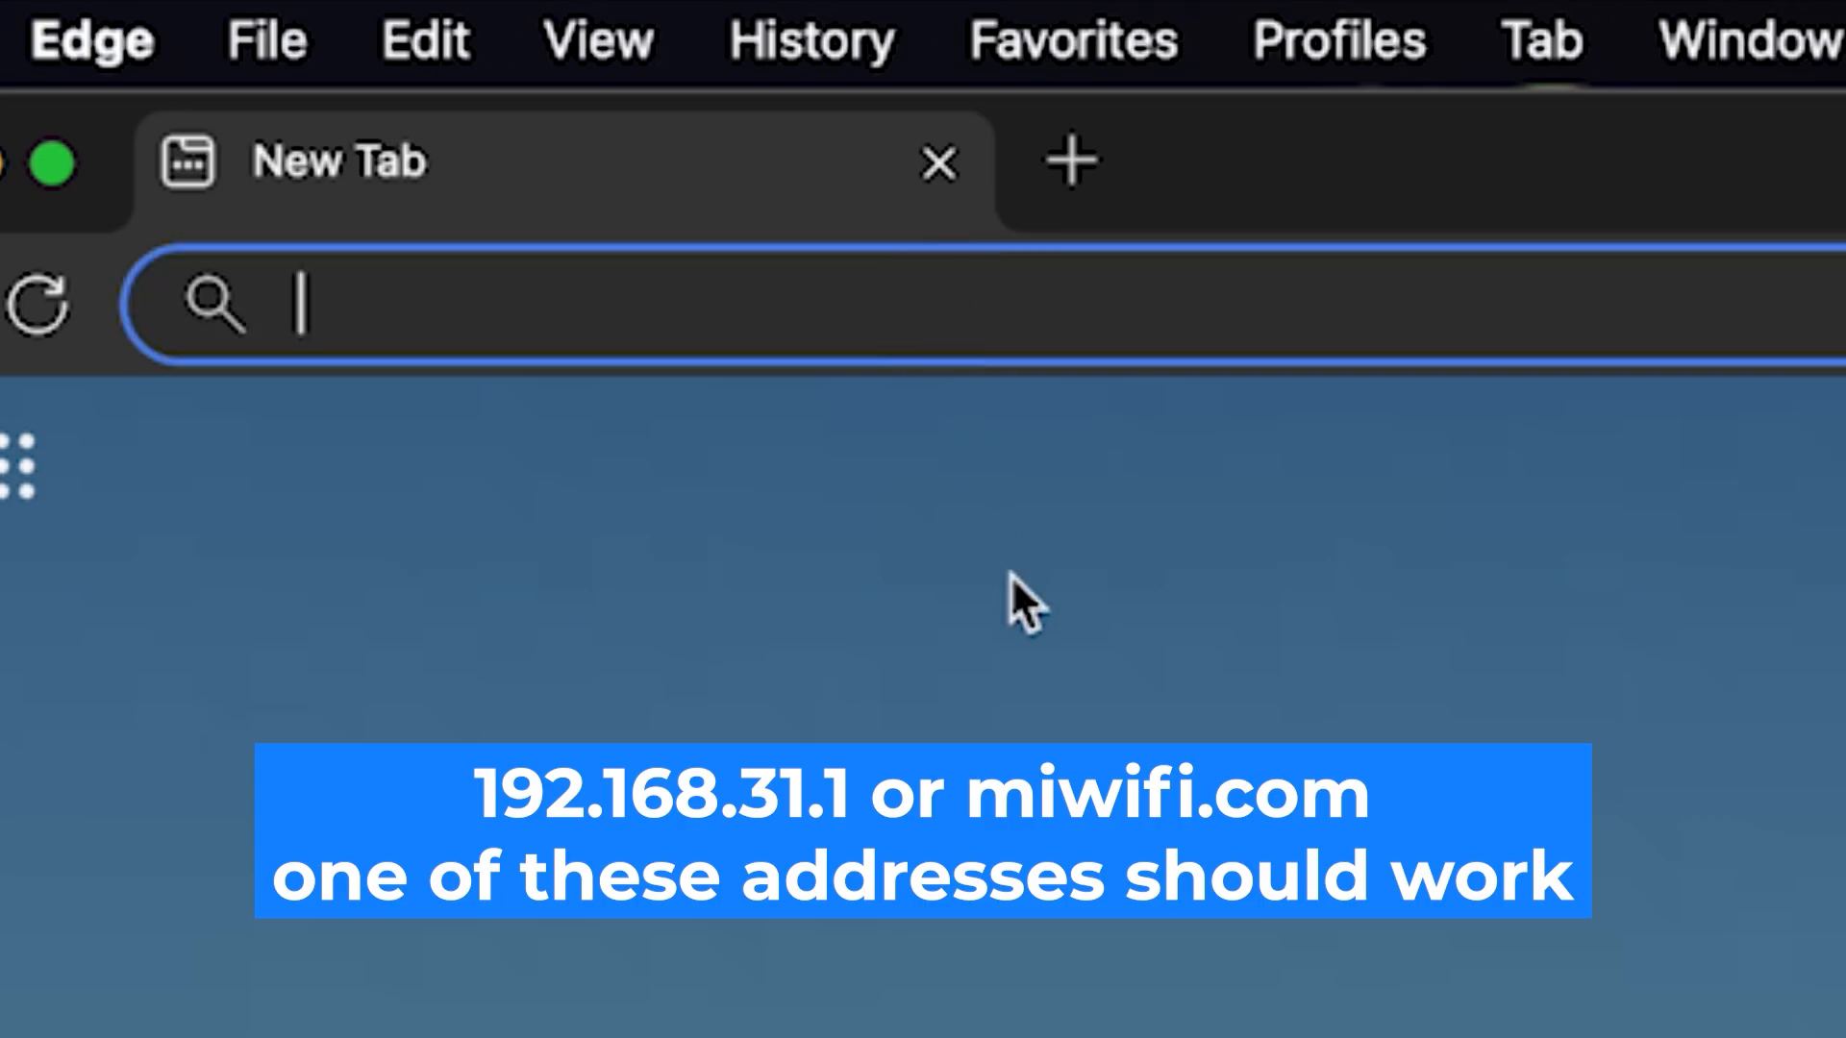
type("192")
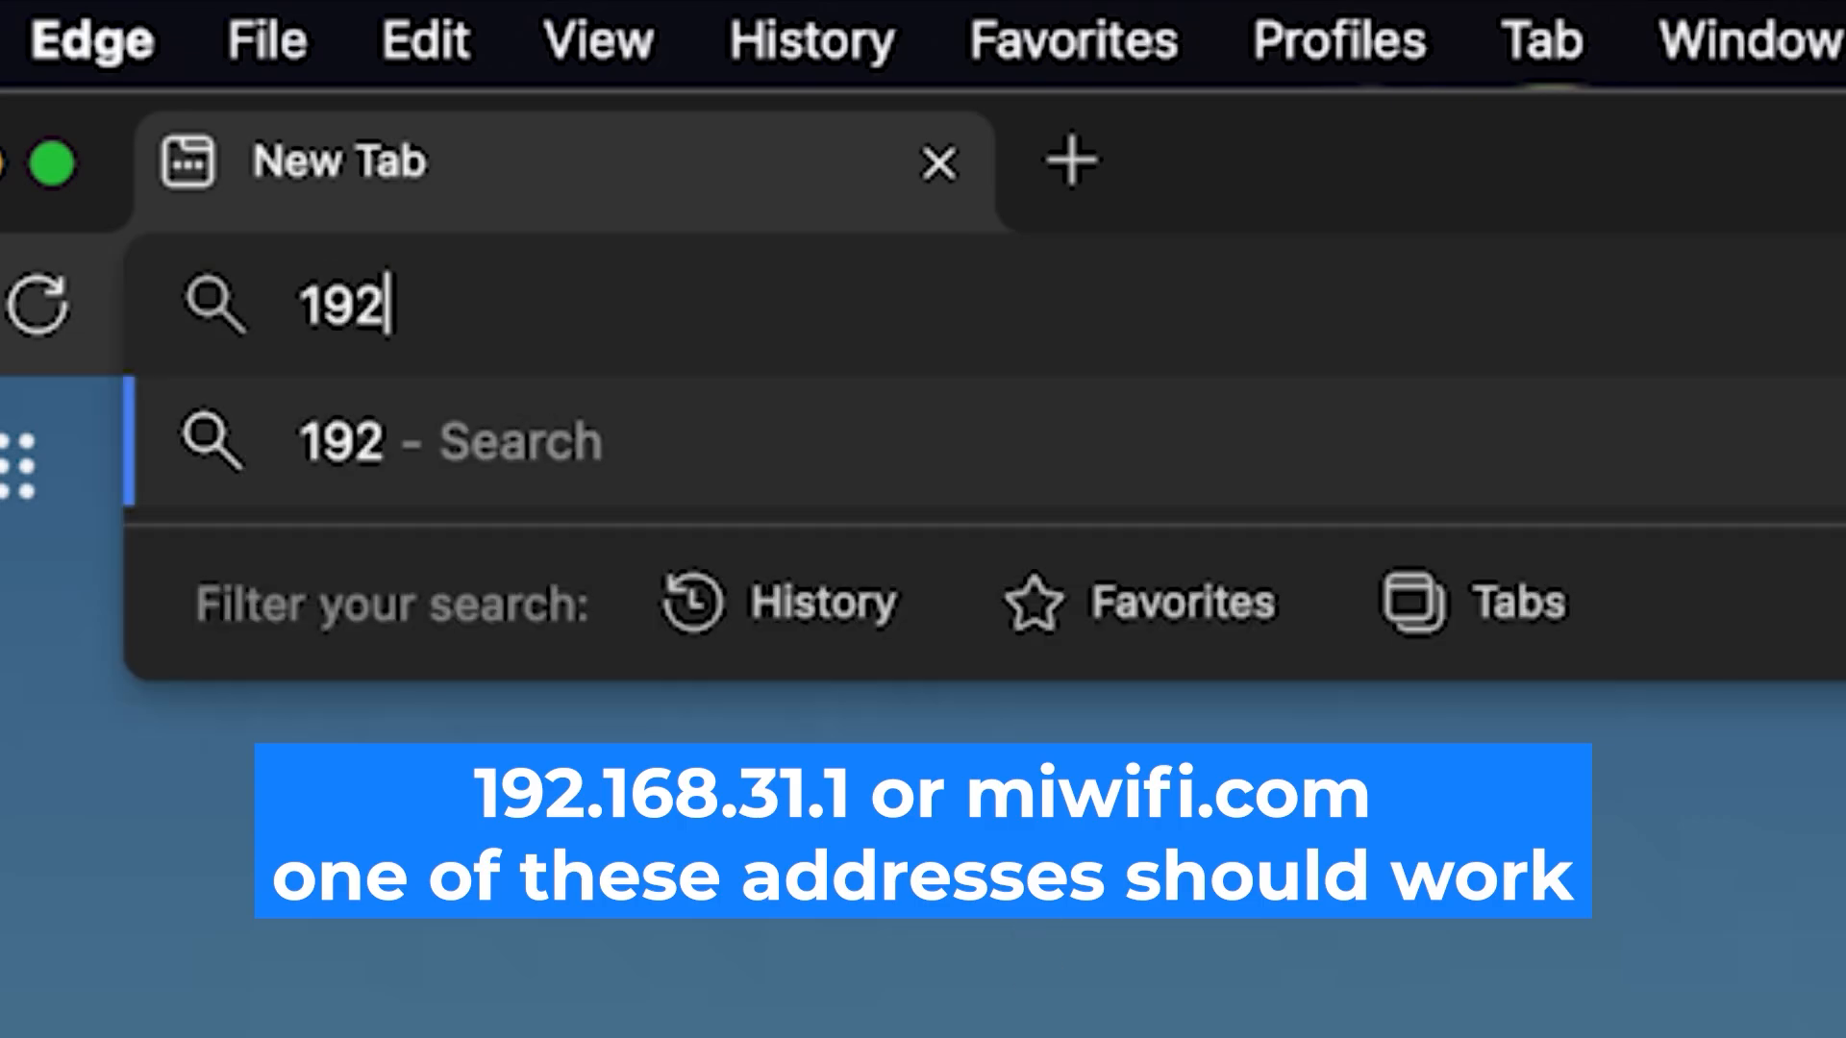
type(".168")
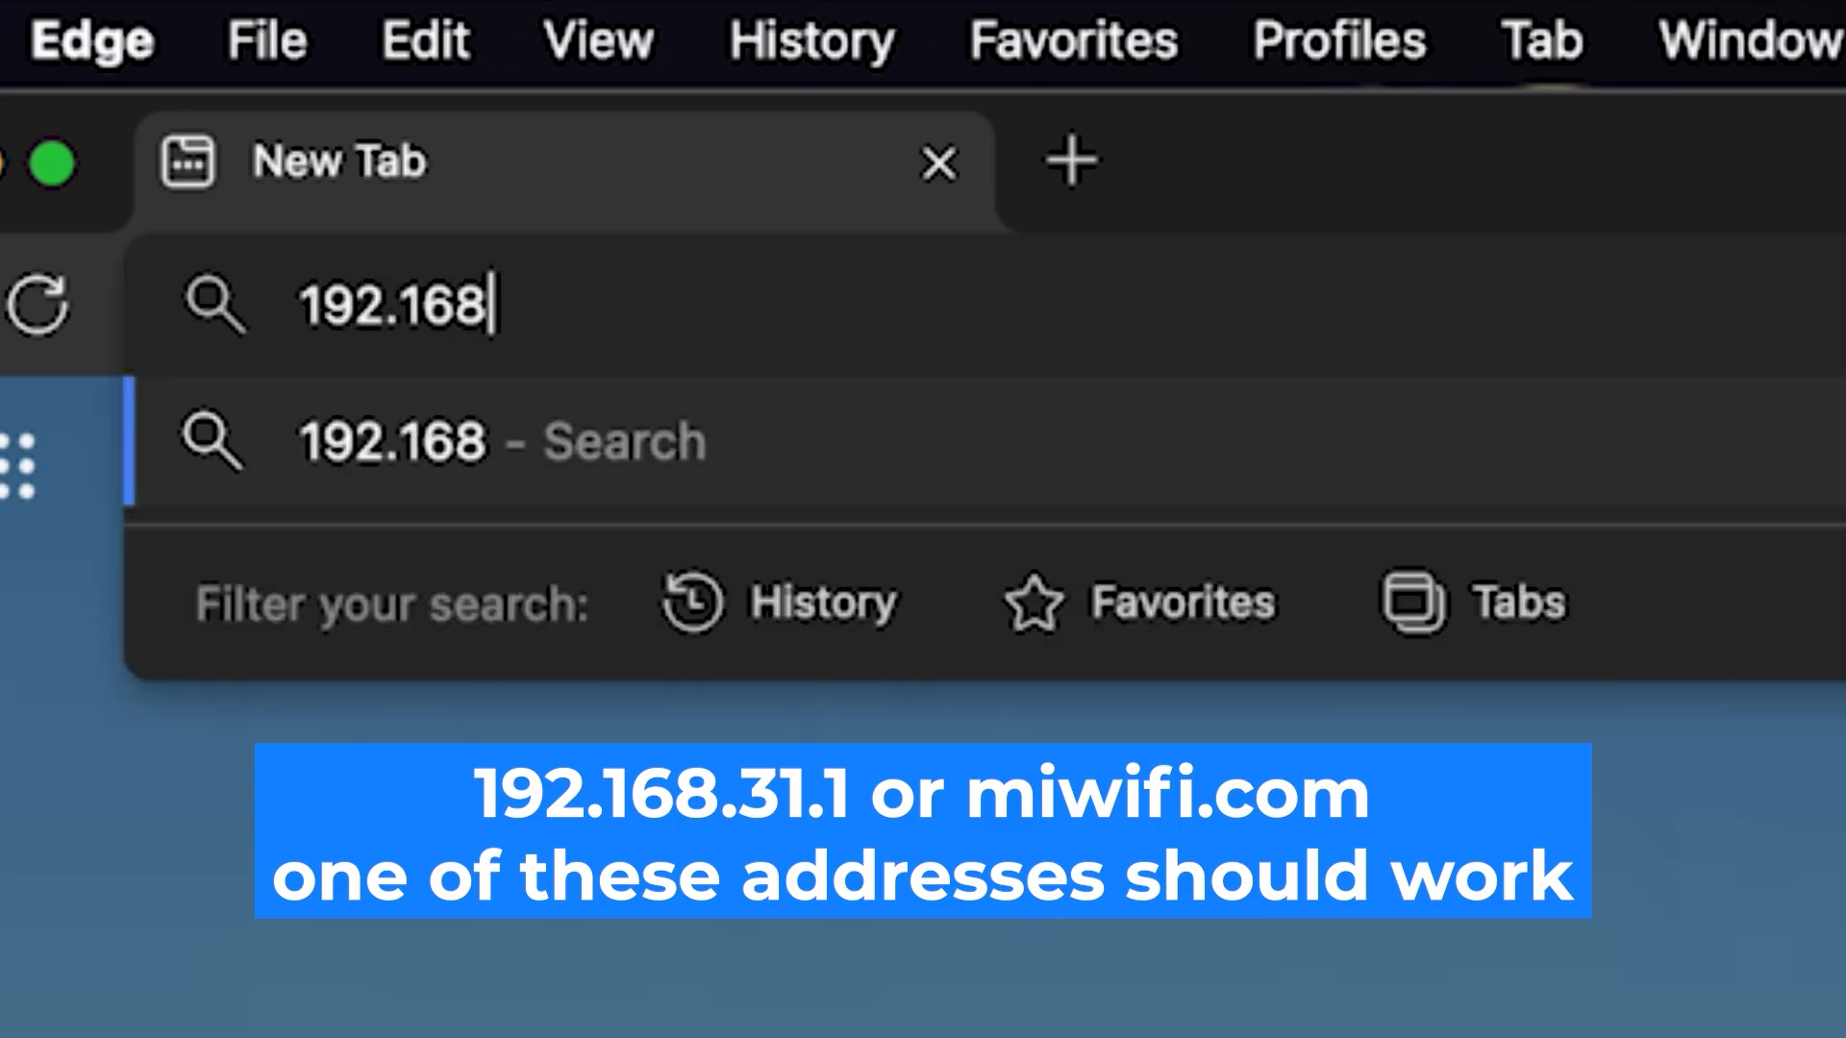
type(".1.1")
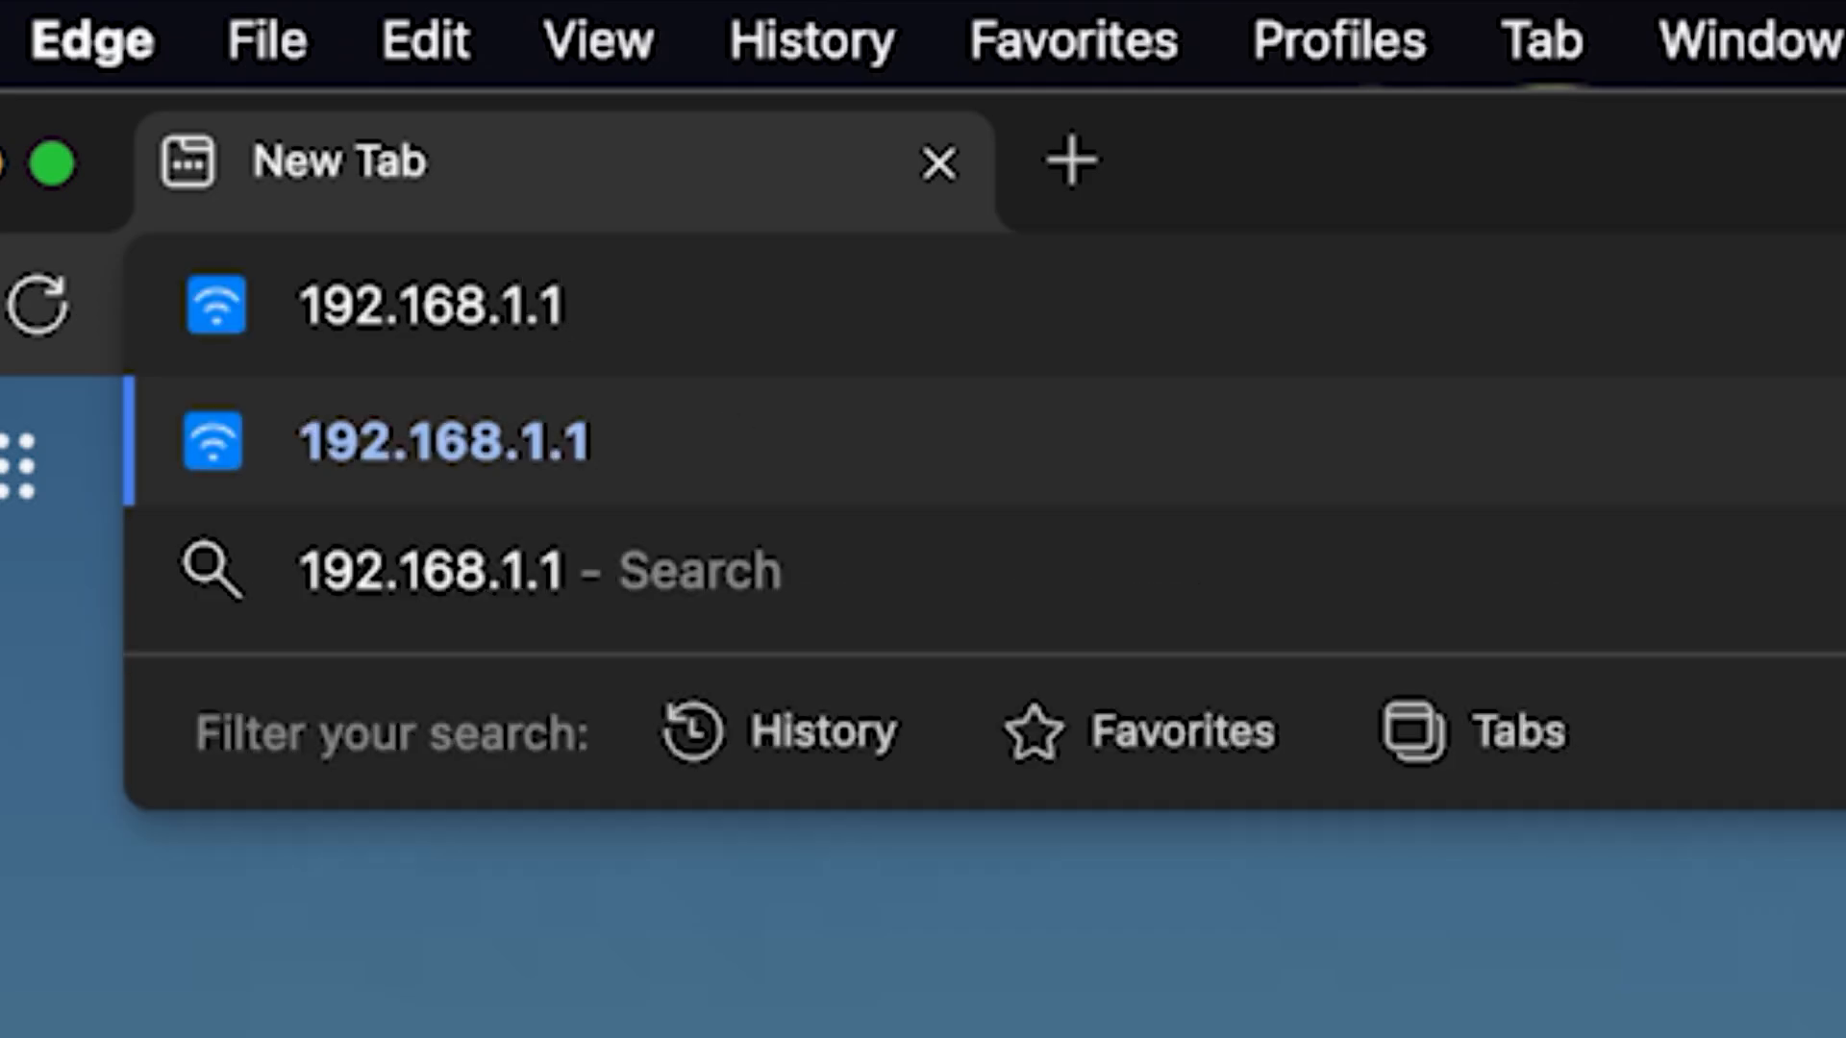
key("Return")
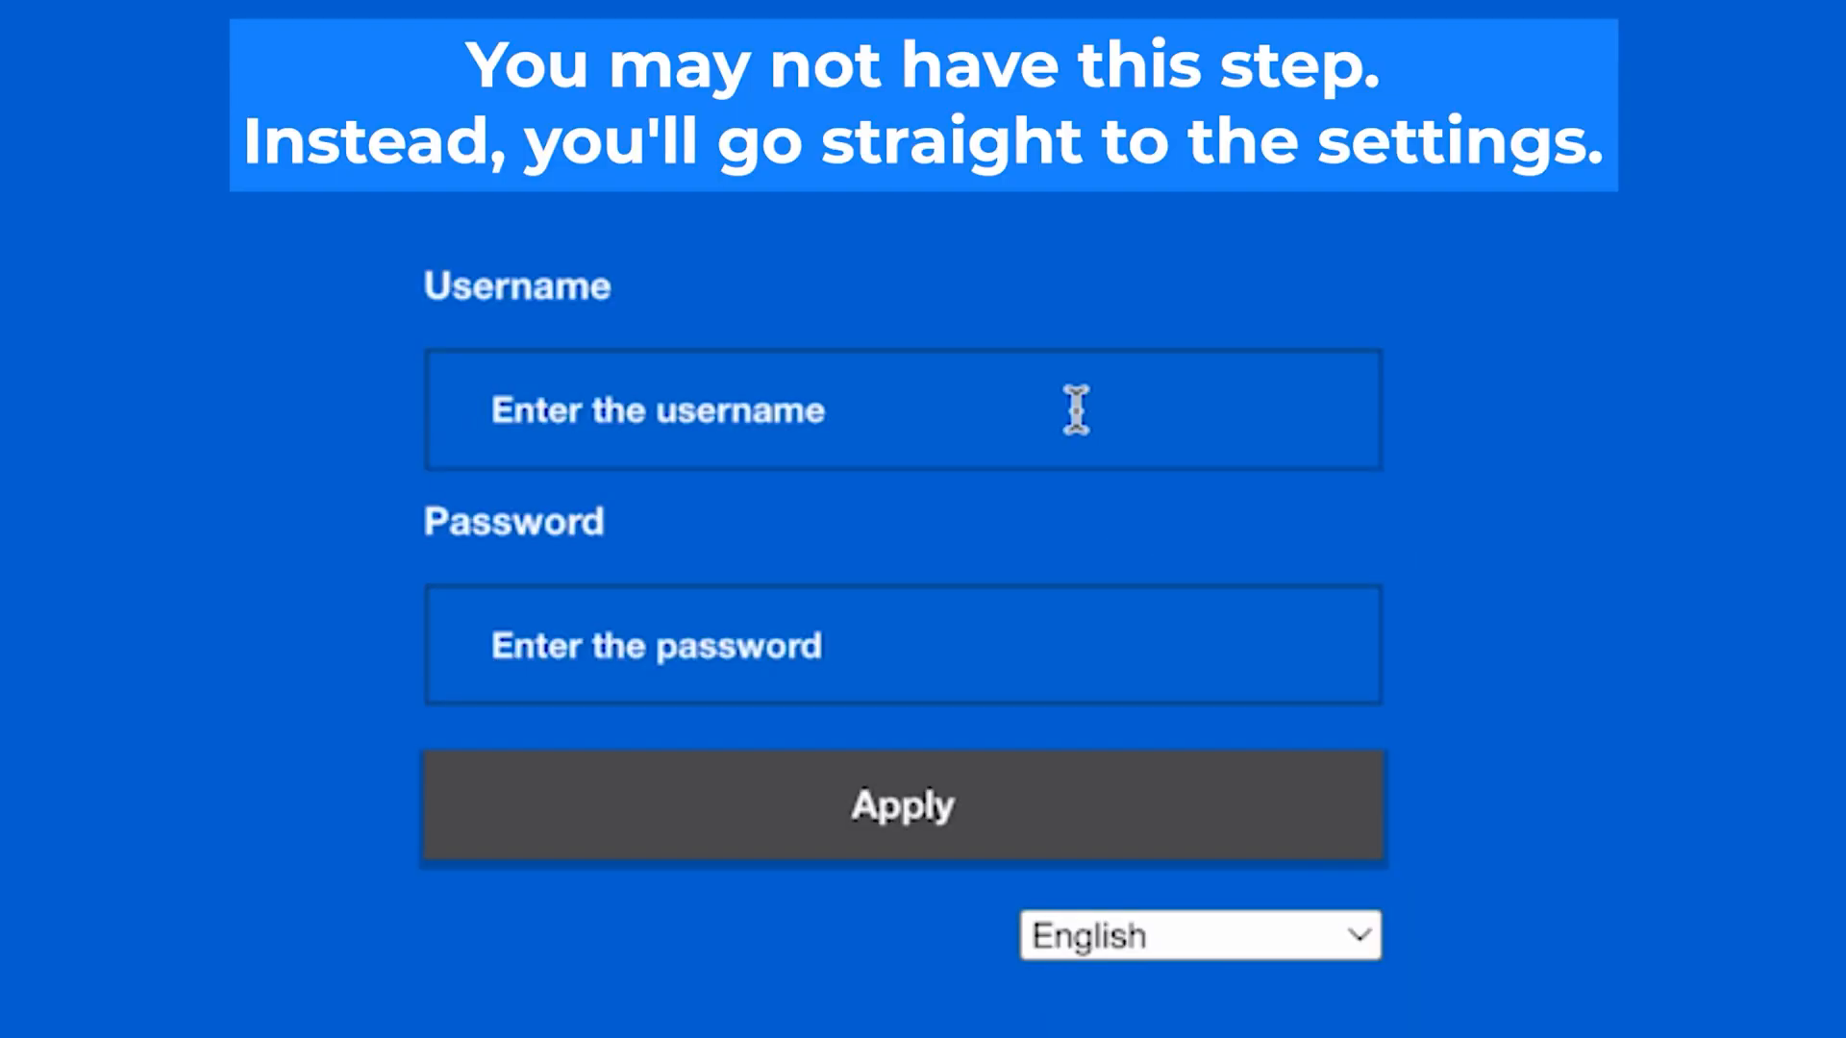
Enter the default admin username and password and submit the login form
left_click(1076, 410)
type("admin")
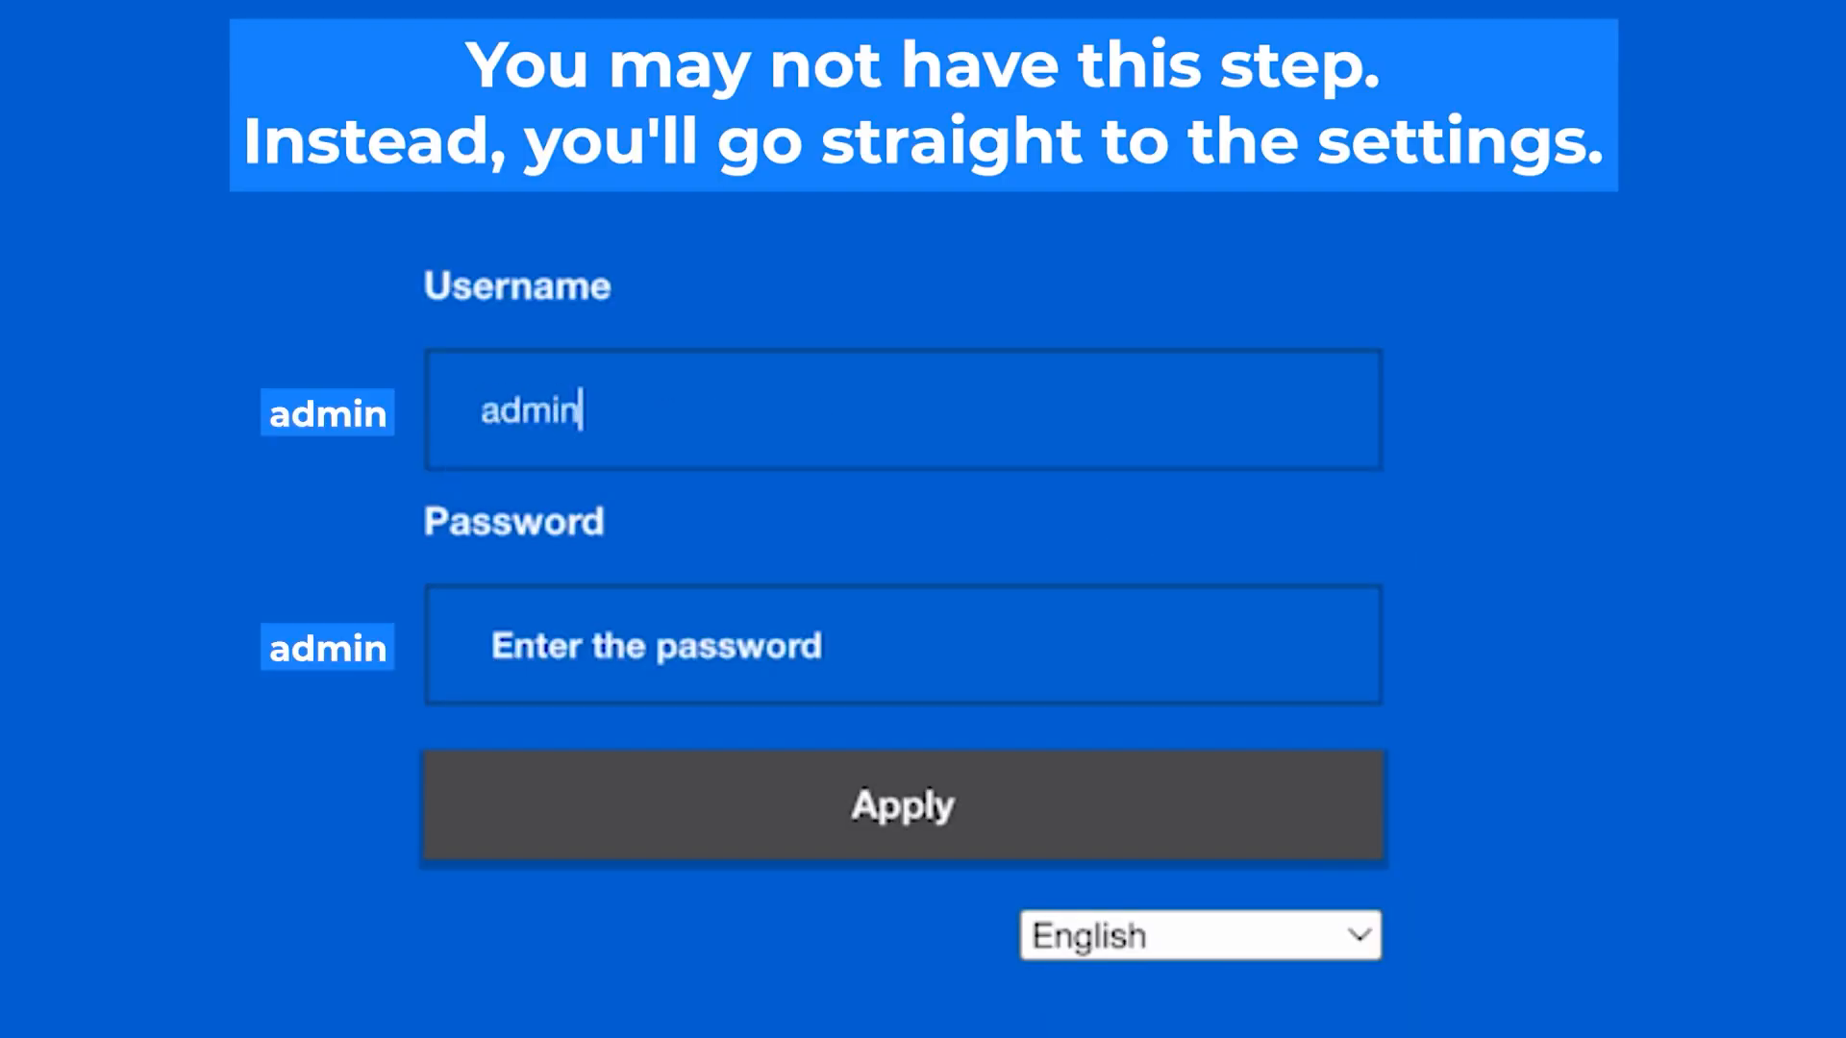
left_click(920, 657)
type("admin")
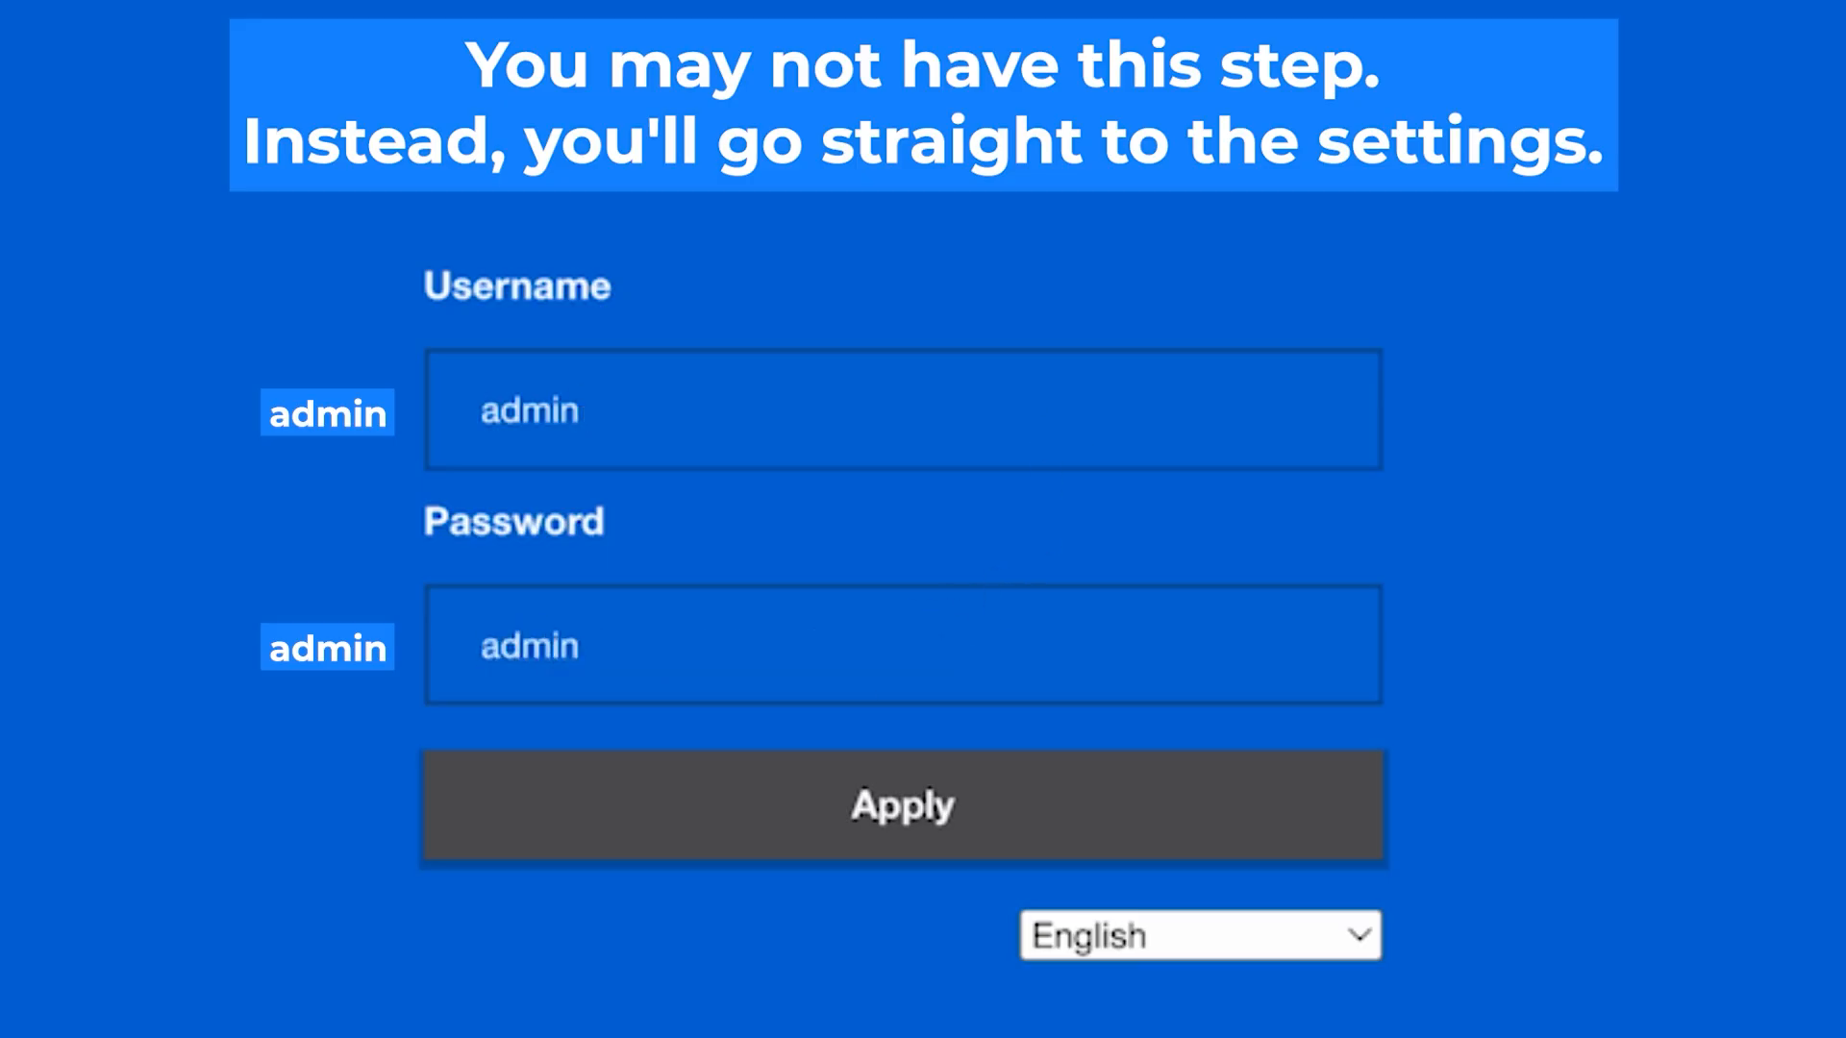
left_click(931, 817)
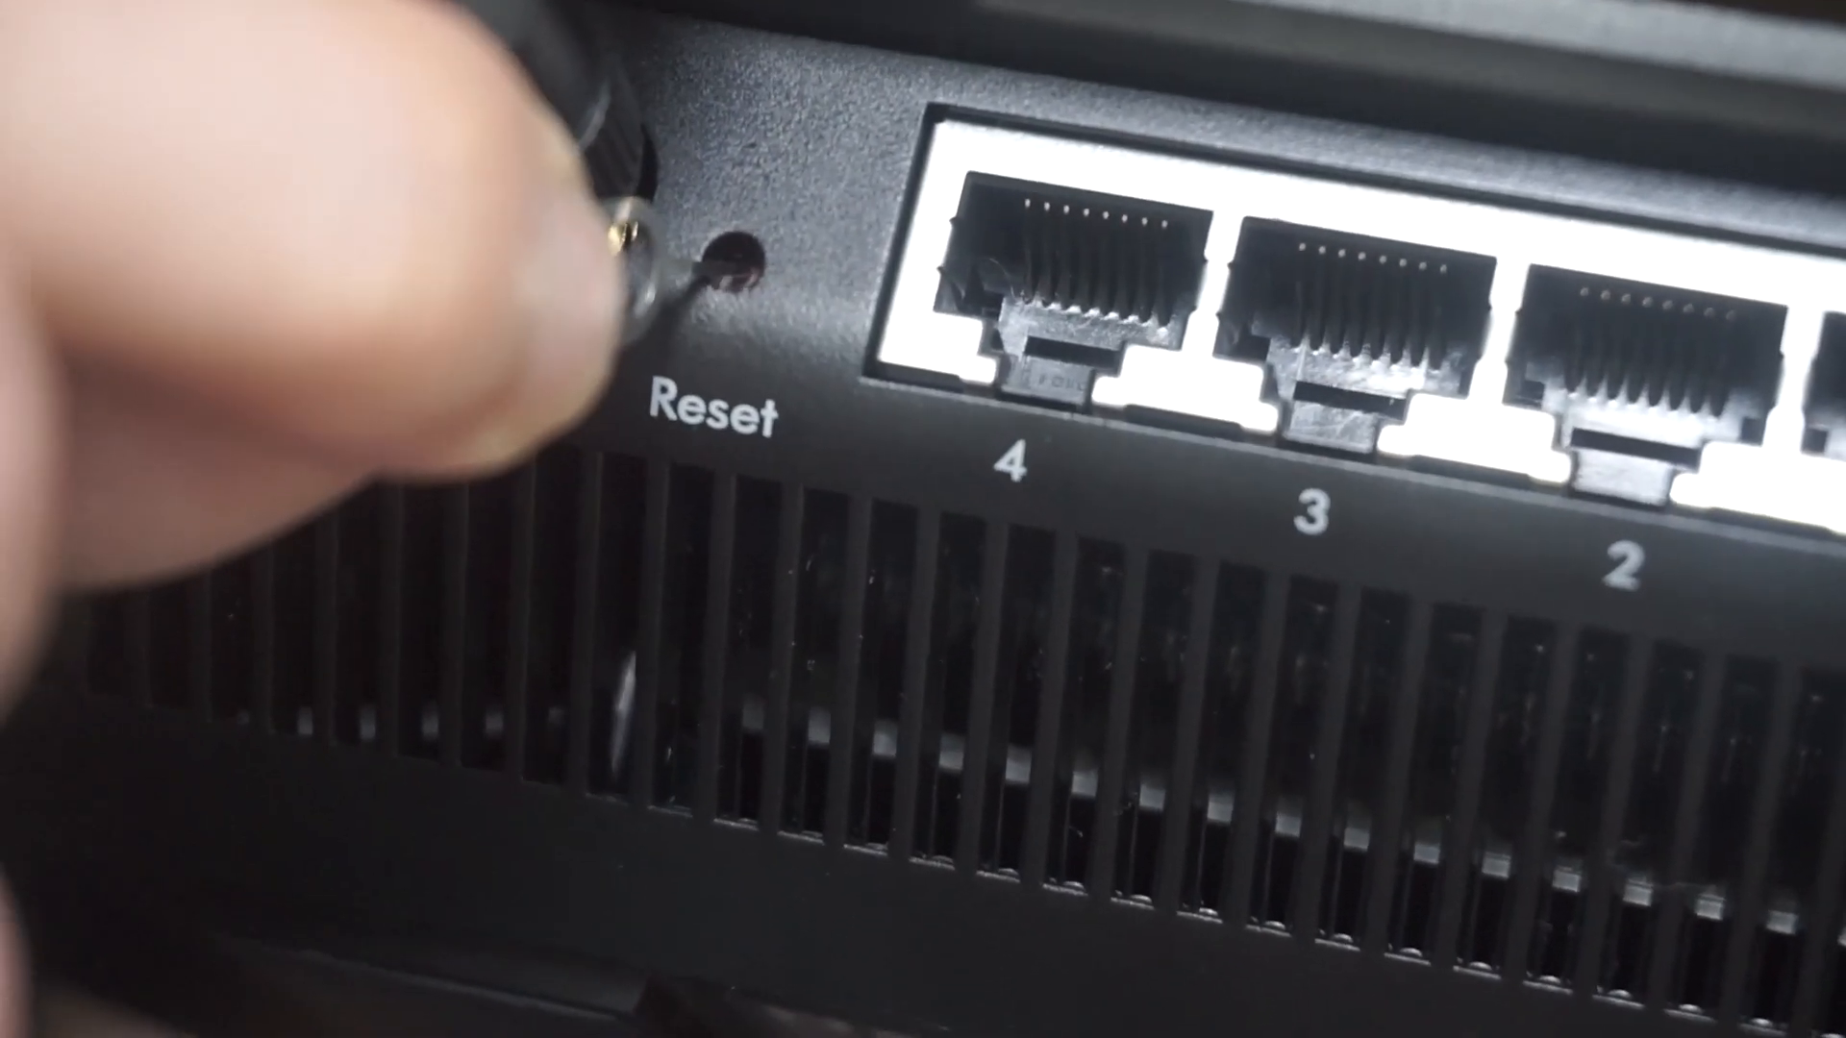
Correct the username, re-enter the default password and log in again
type("m")
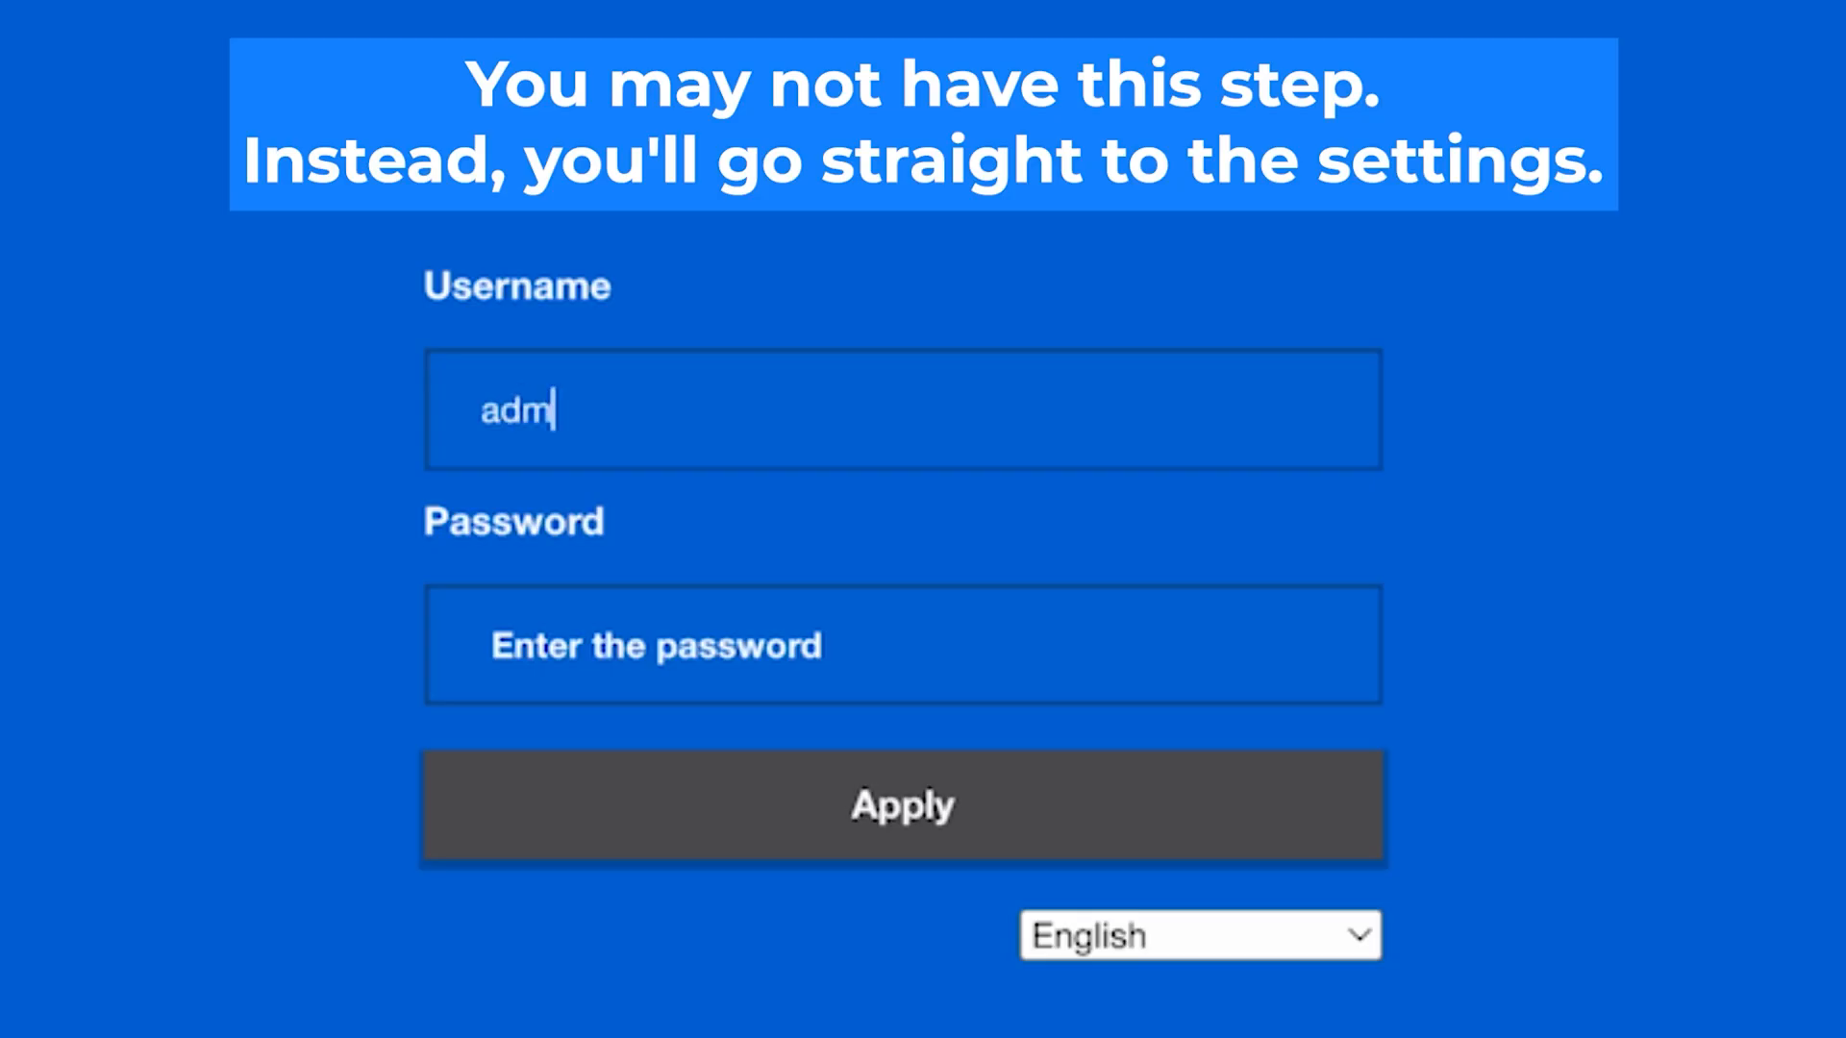
type("in")
left_click(920, 657)
type("admin")
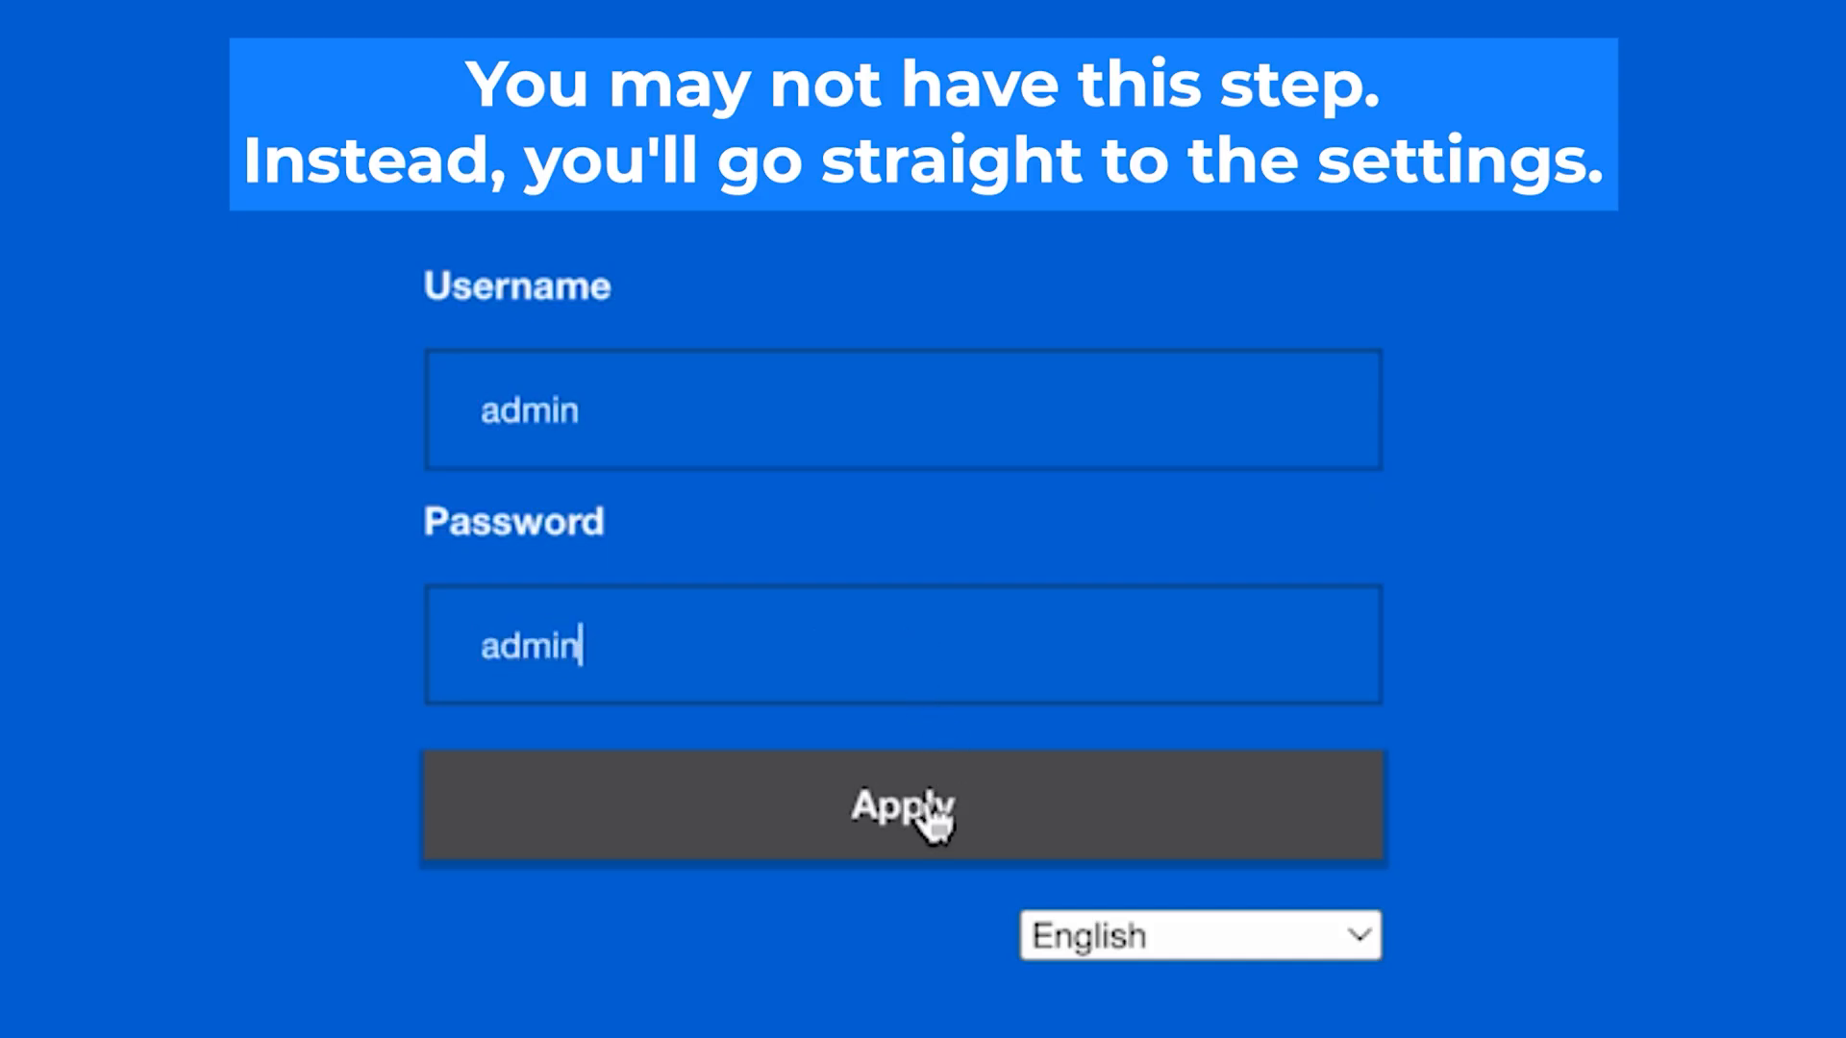
left_click(925, 813)
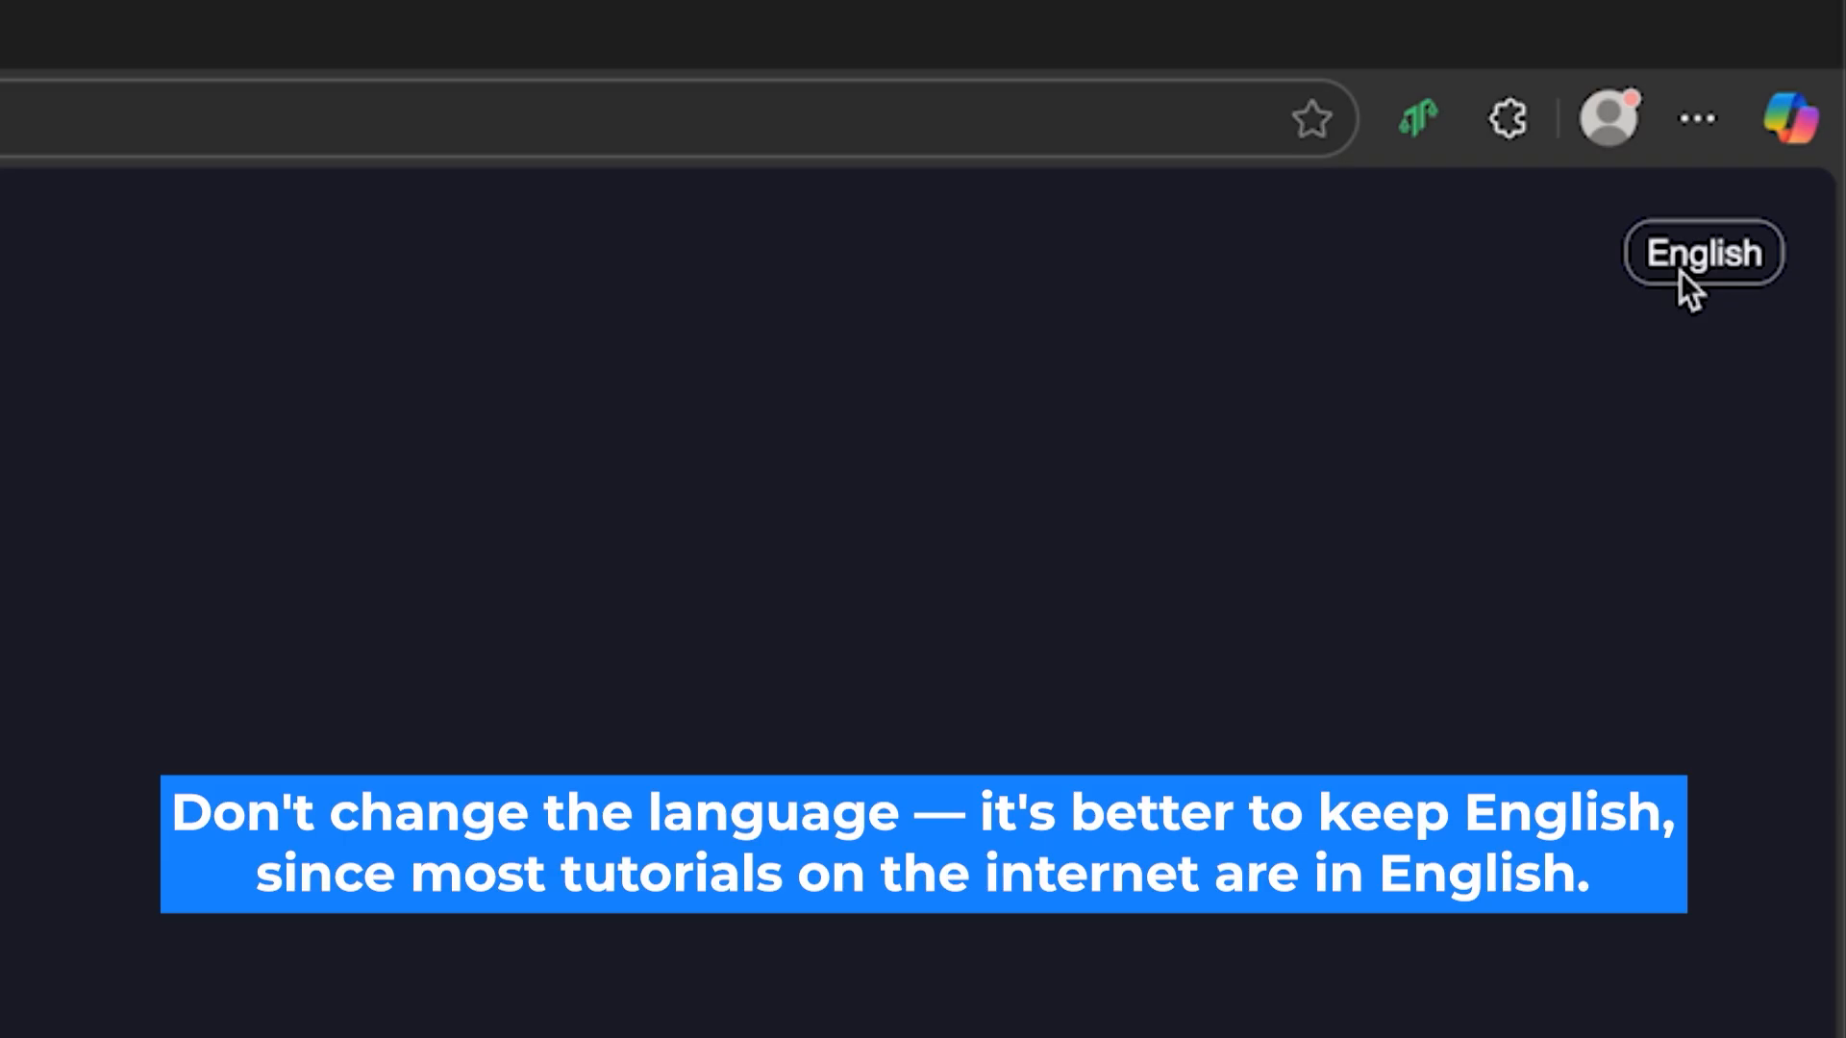
Choose English from the language list and tick 'I have read and agree' for the user agreement
left_click(1681, 272)
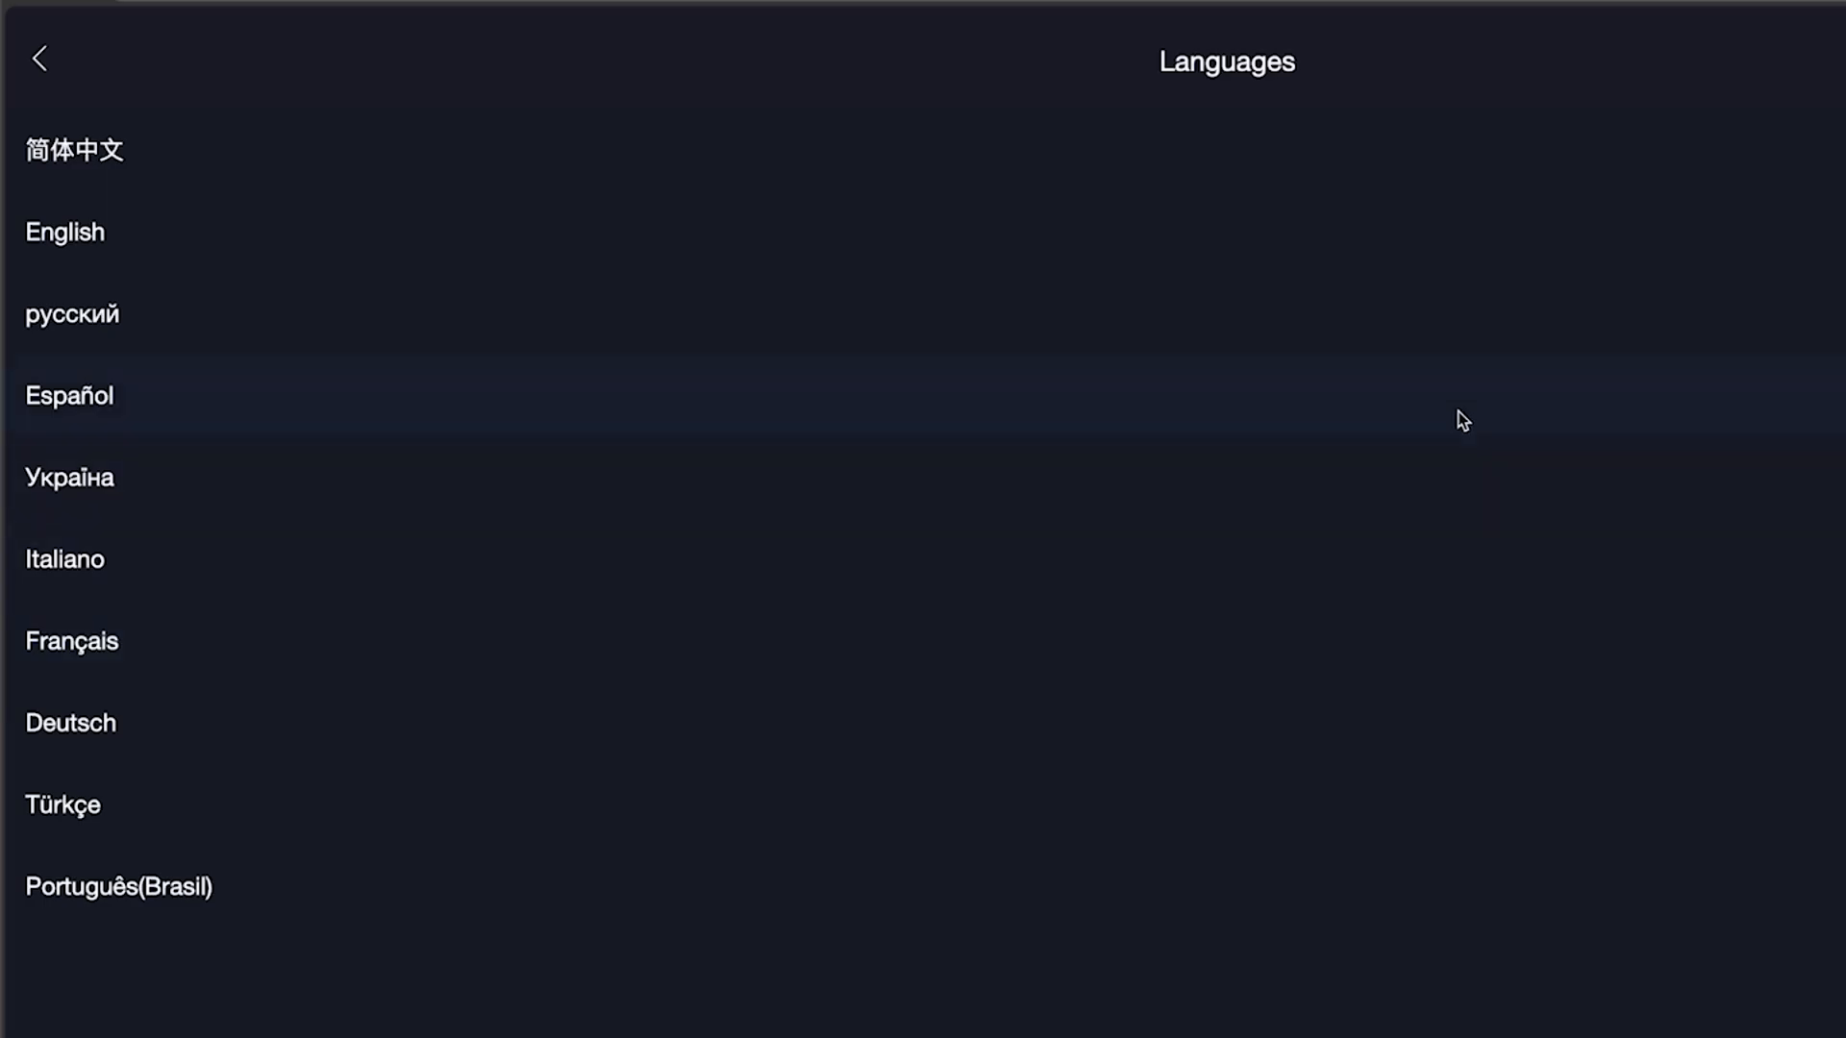
left_click(1418, 214)
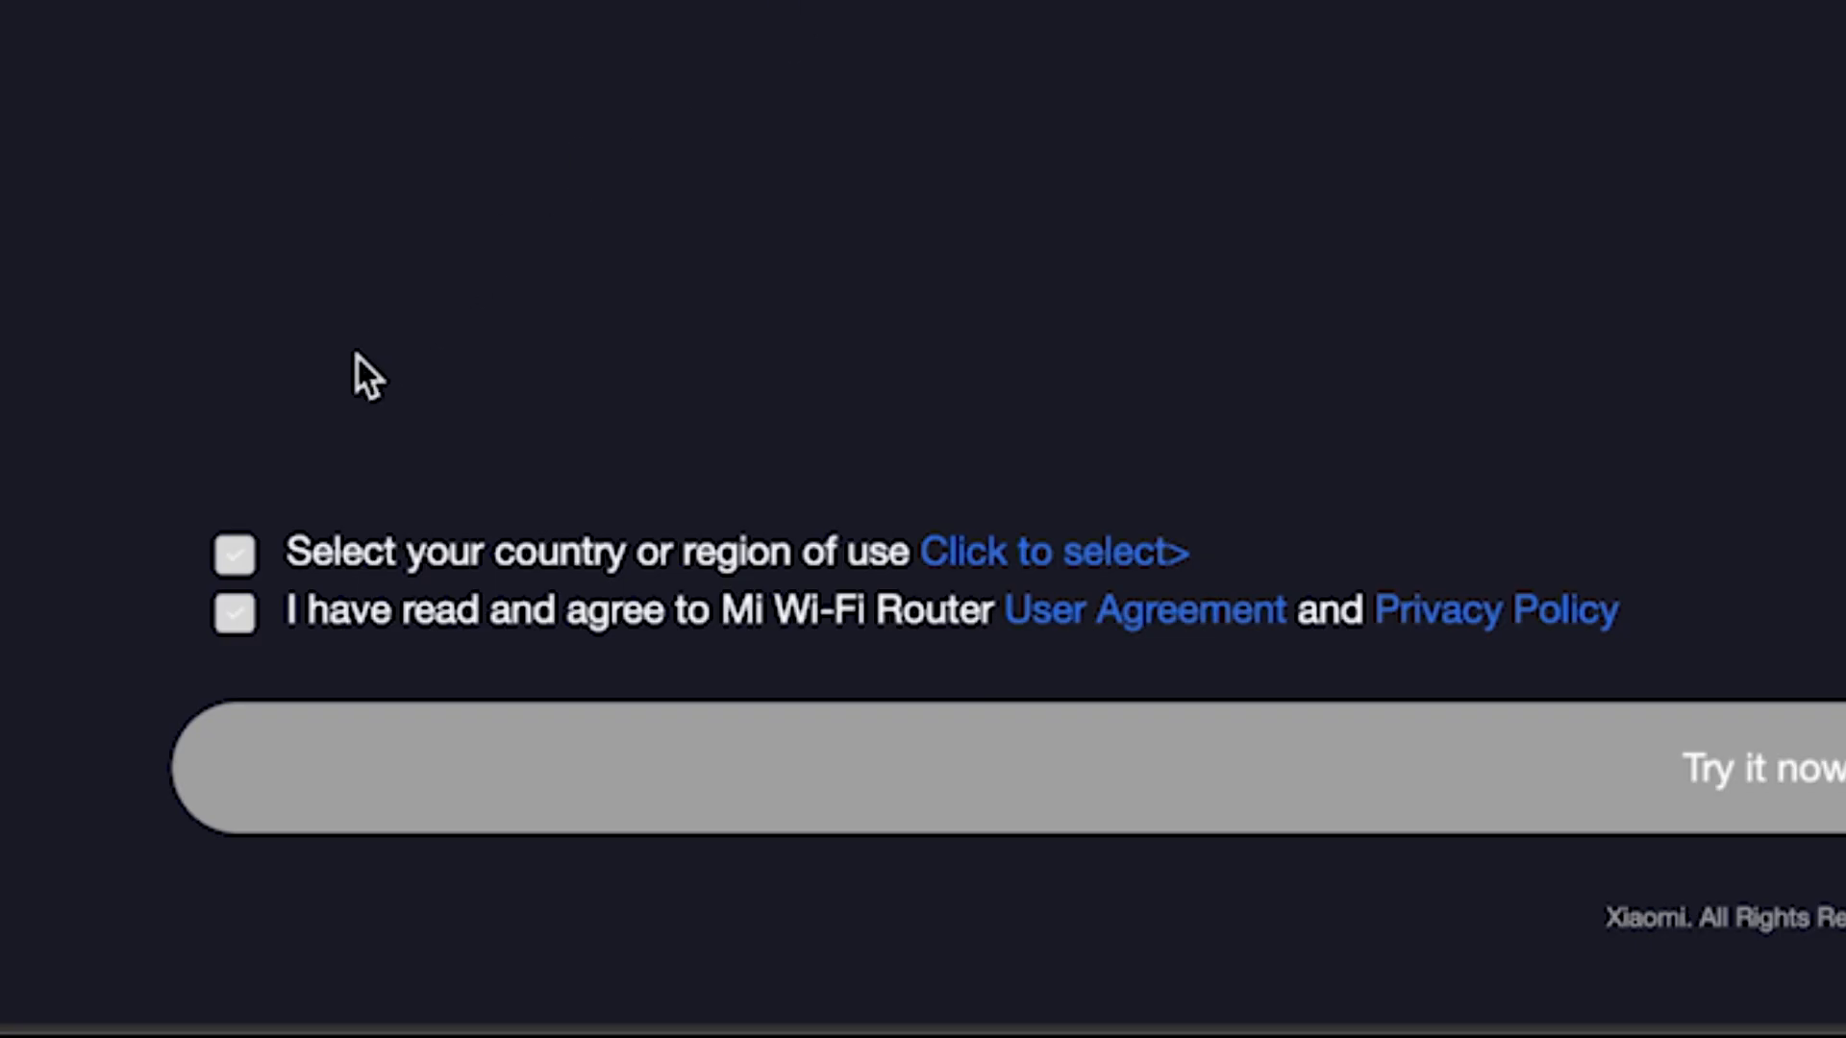
left_click(228, 617)
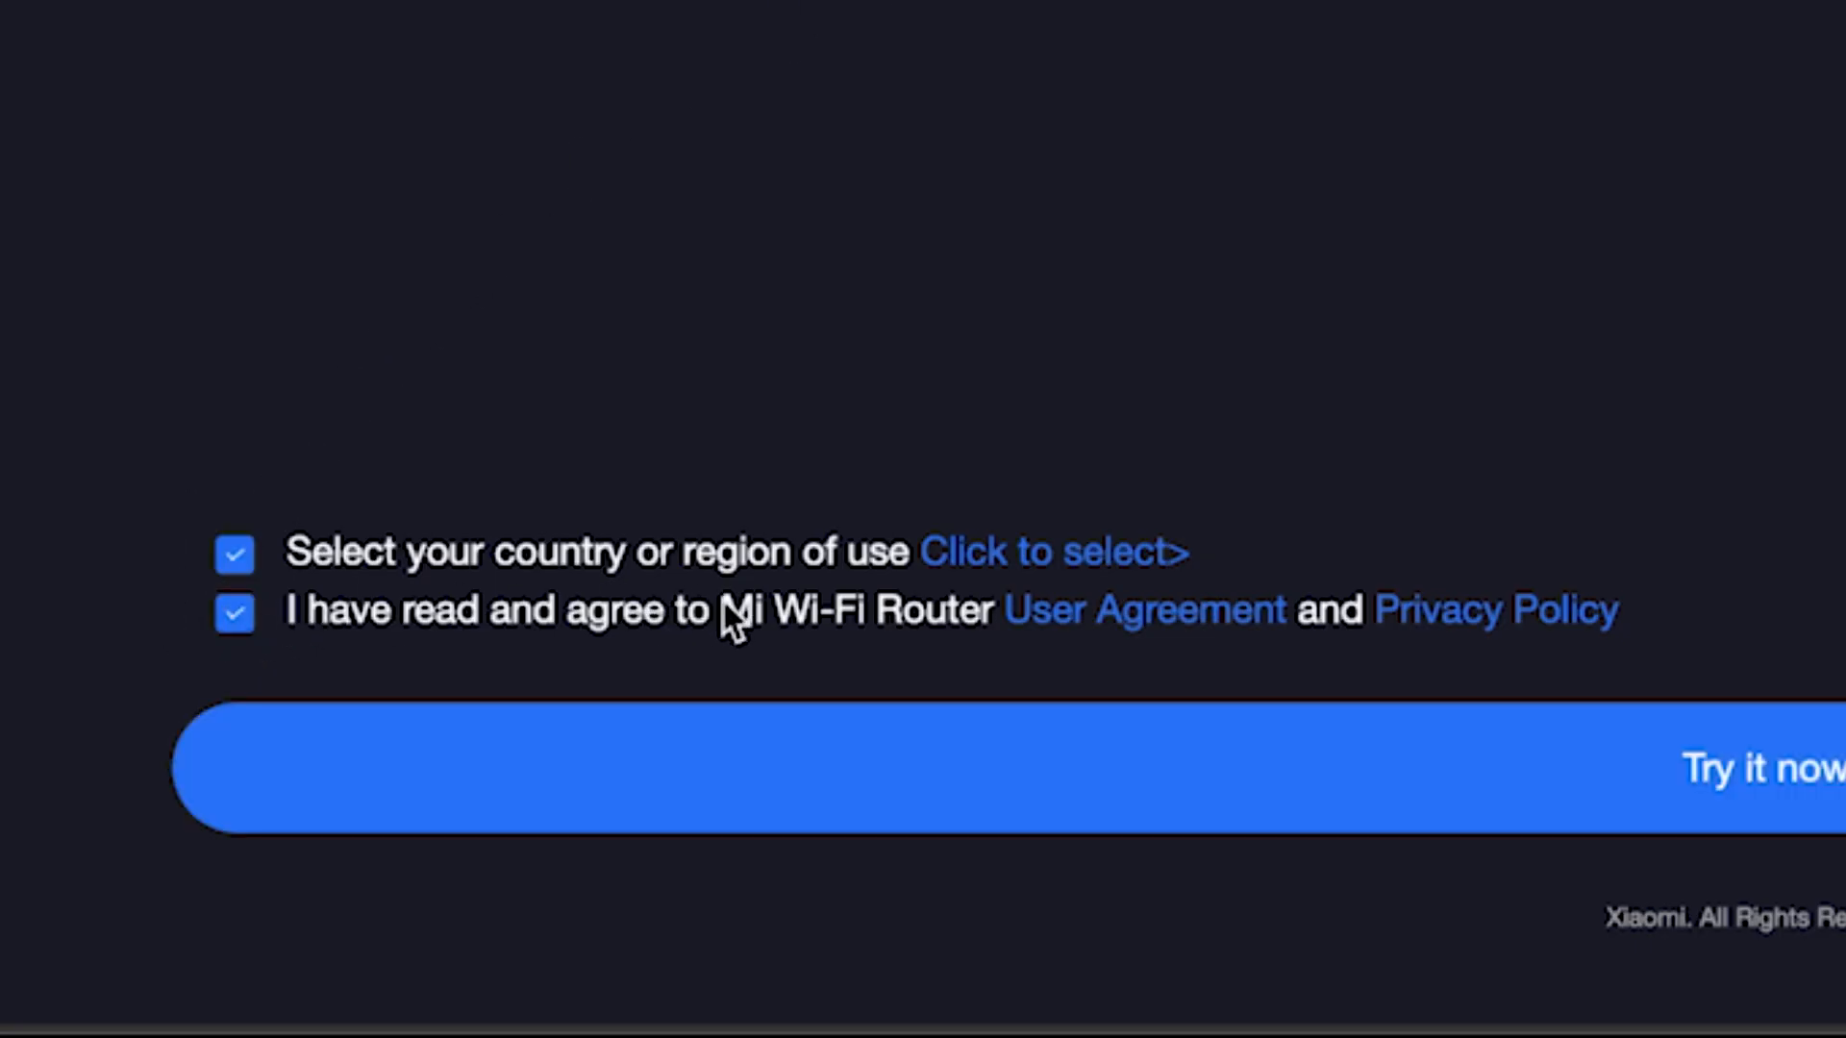
Pick Germany from the country-of-use list and continue with Next
left_click(1127, 565)
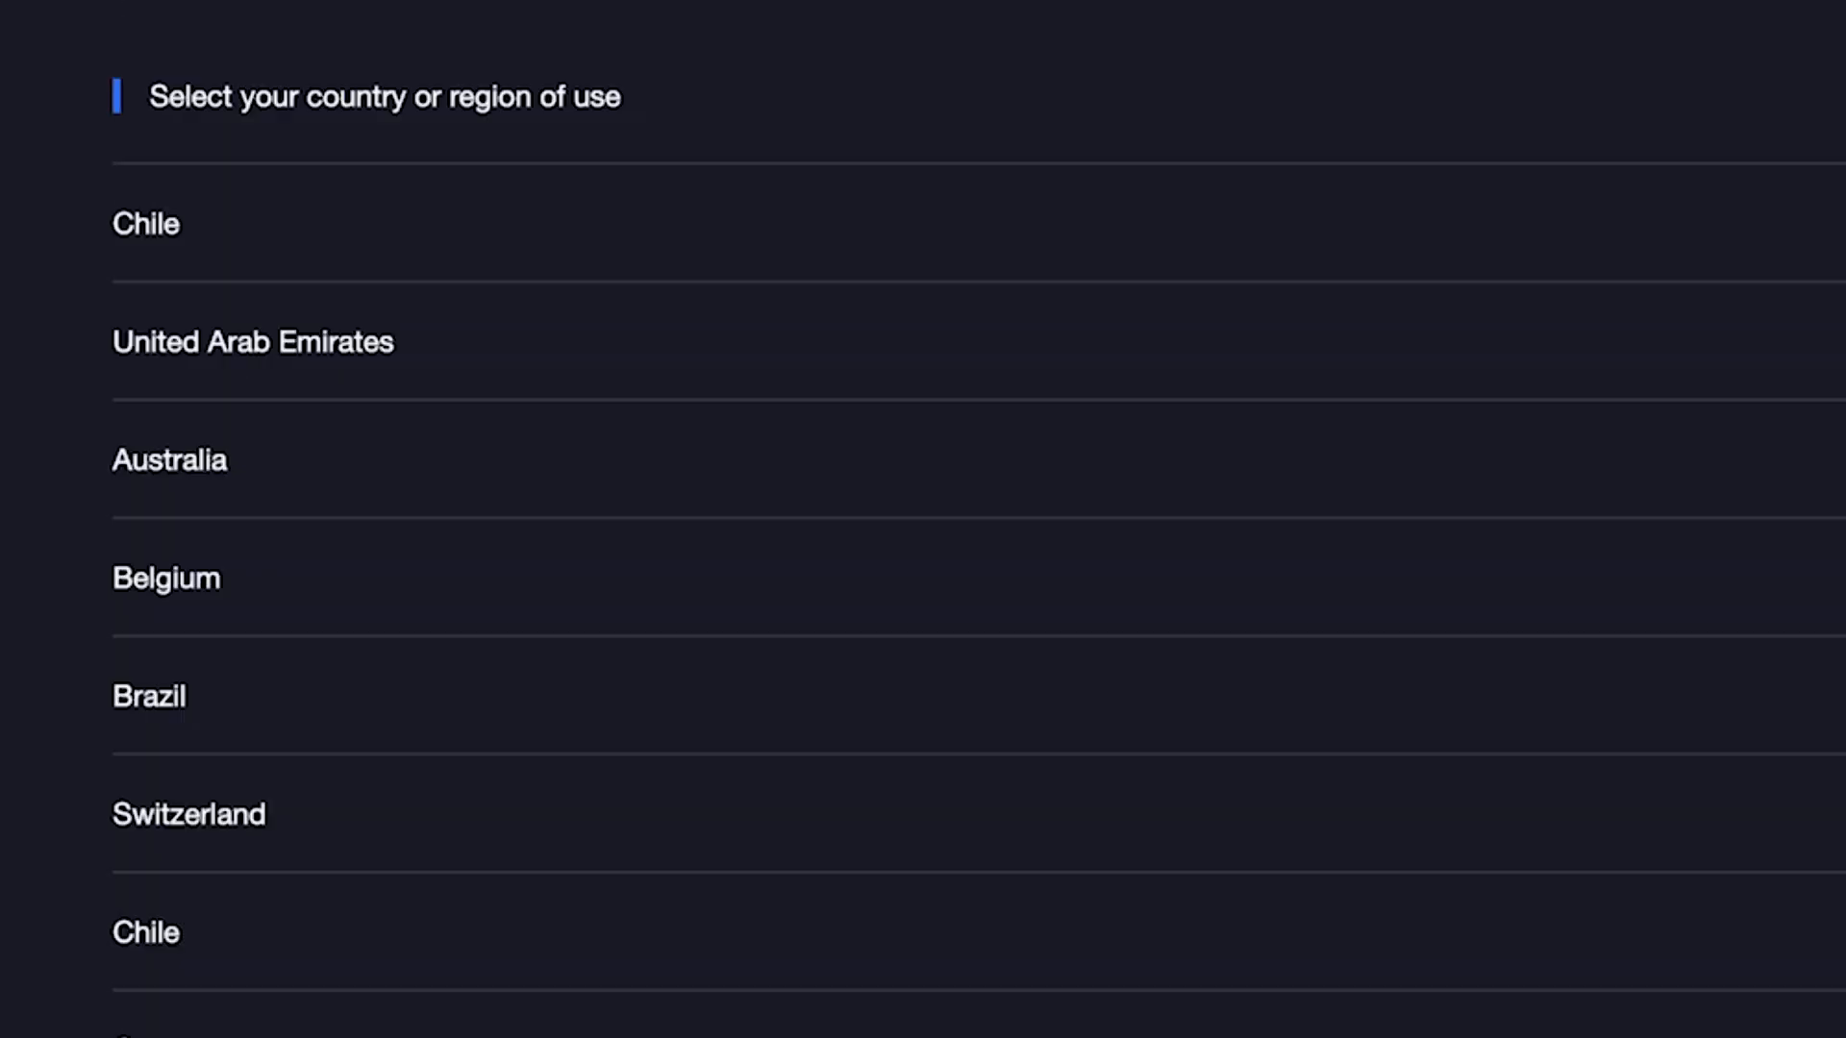
scroll(978, 536, "down", 20)
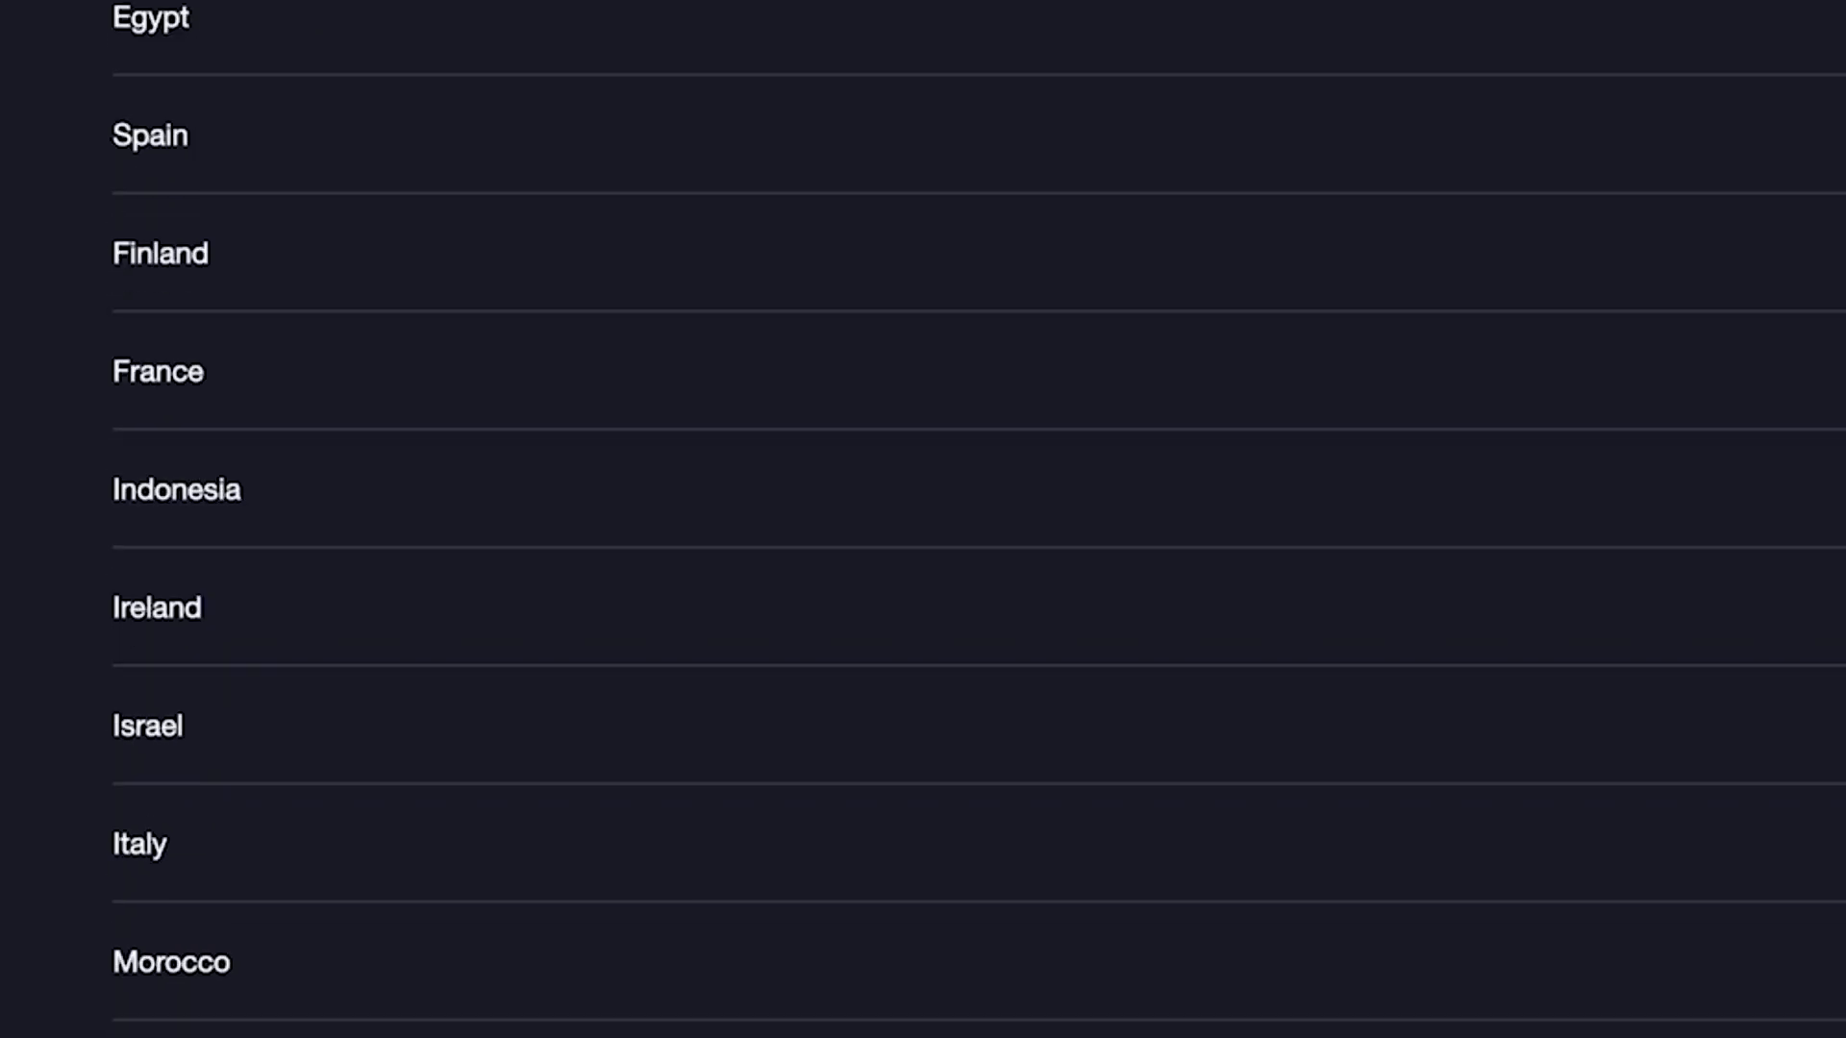
scroll(977, 519, "down", 20)
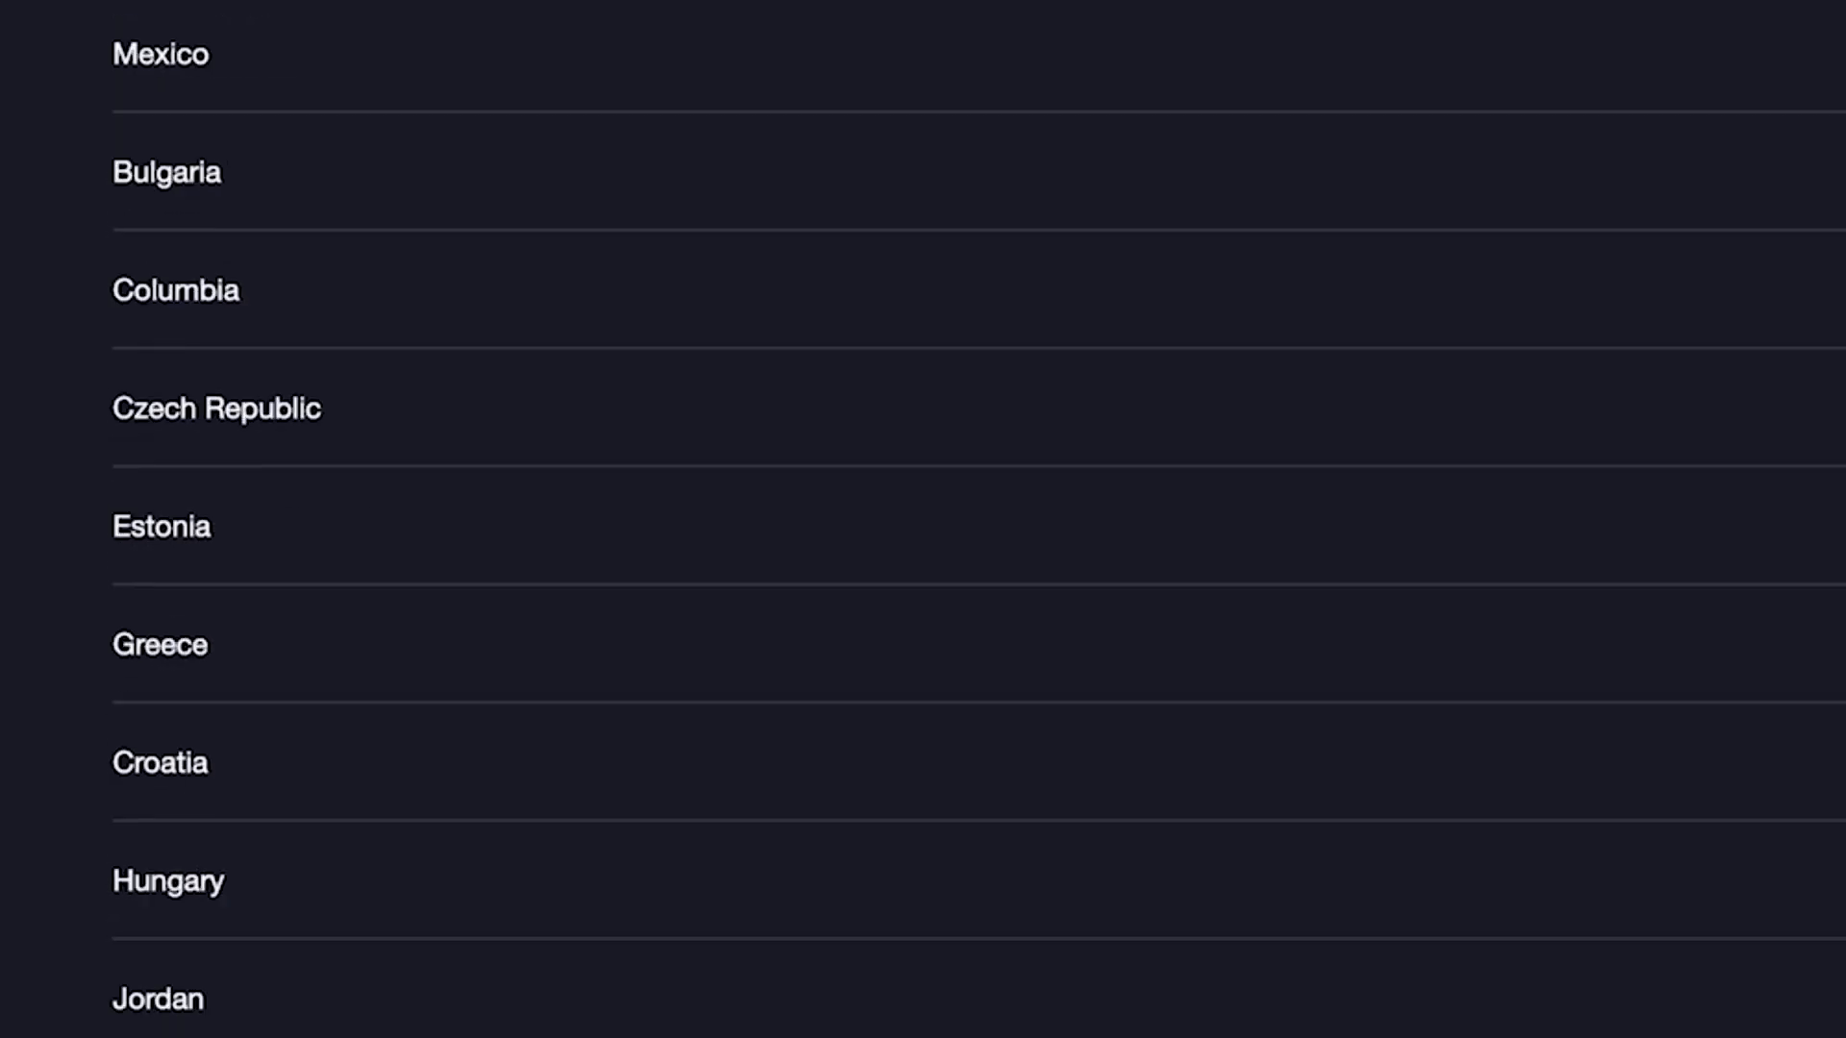
scroll(995, 1036, "up", 20)
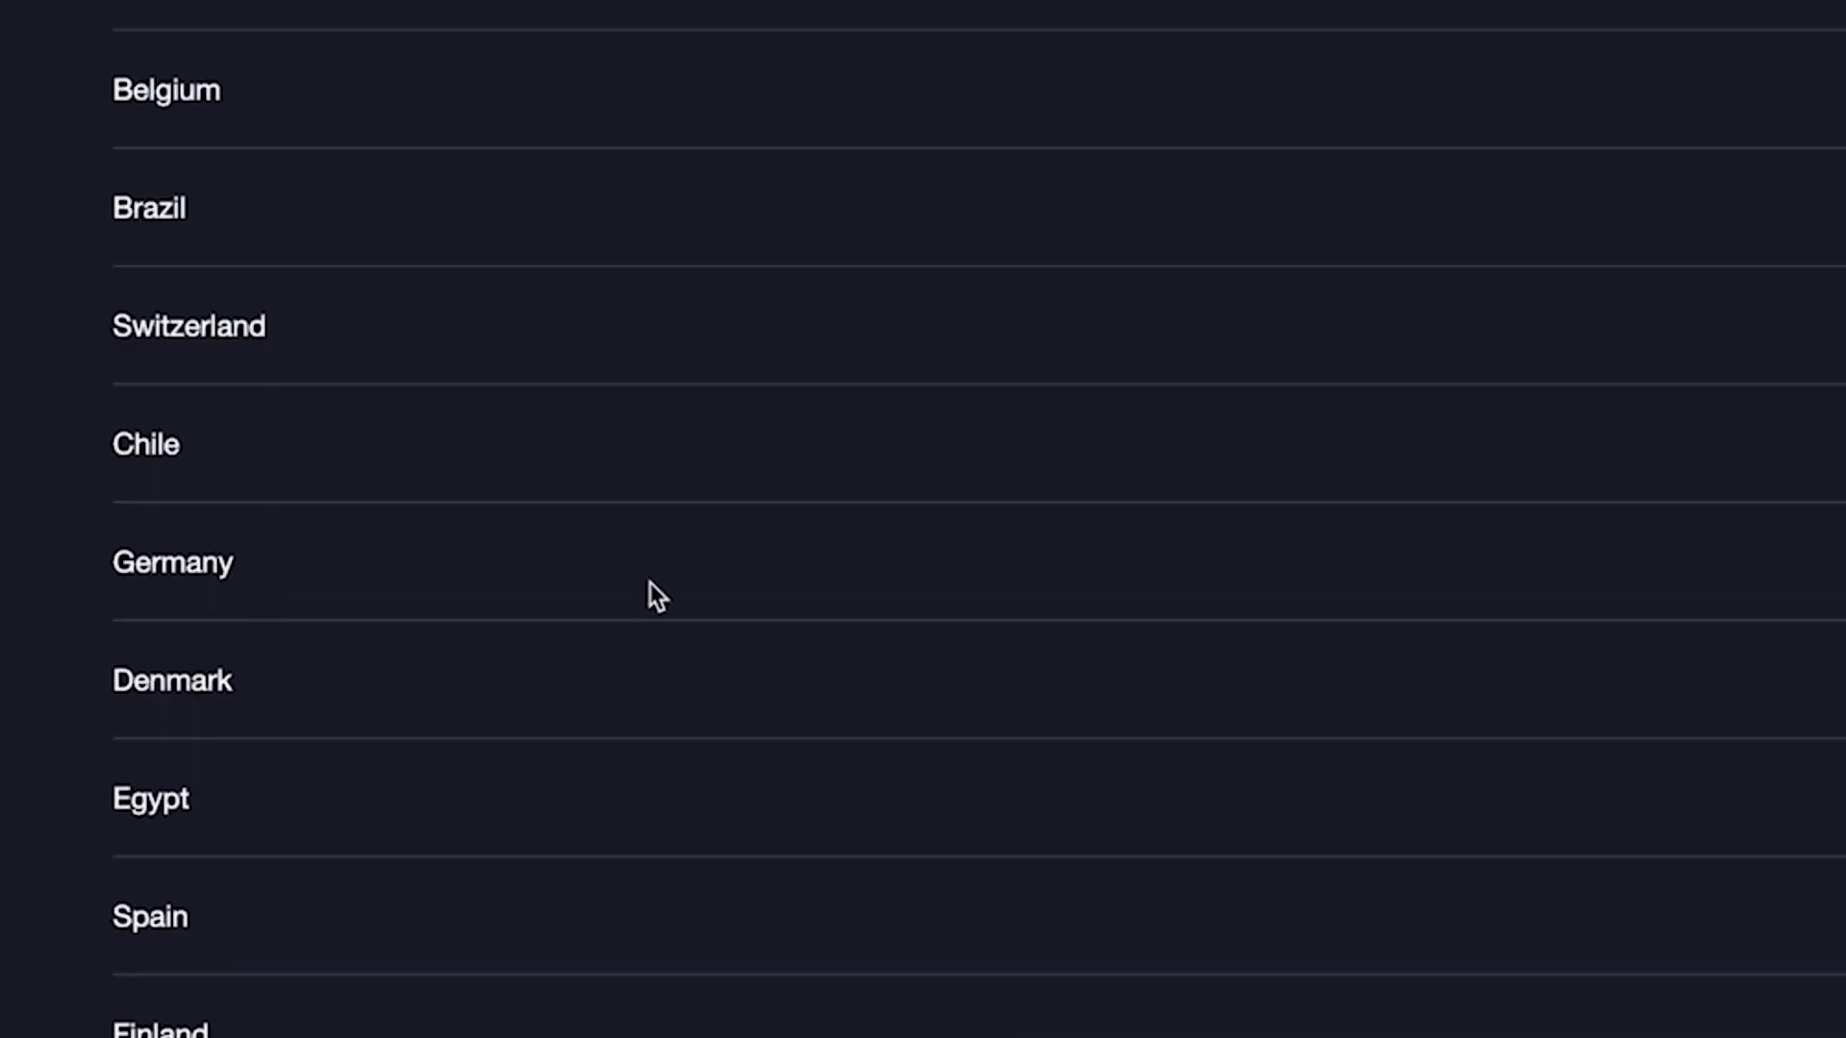
left_click(647, 593)
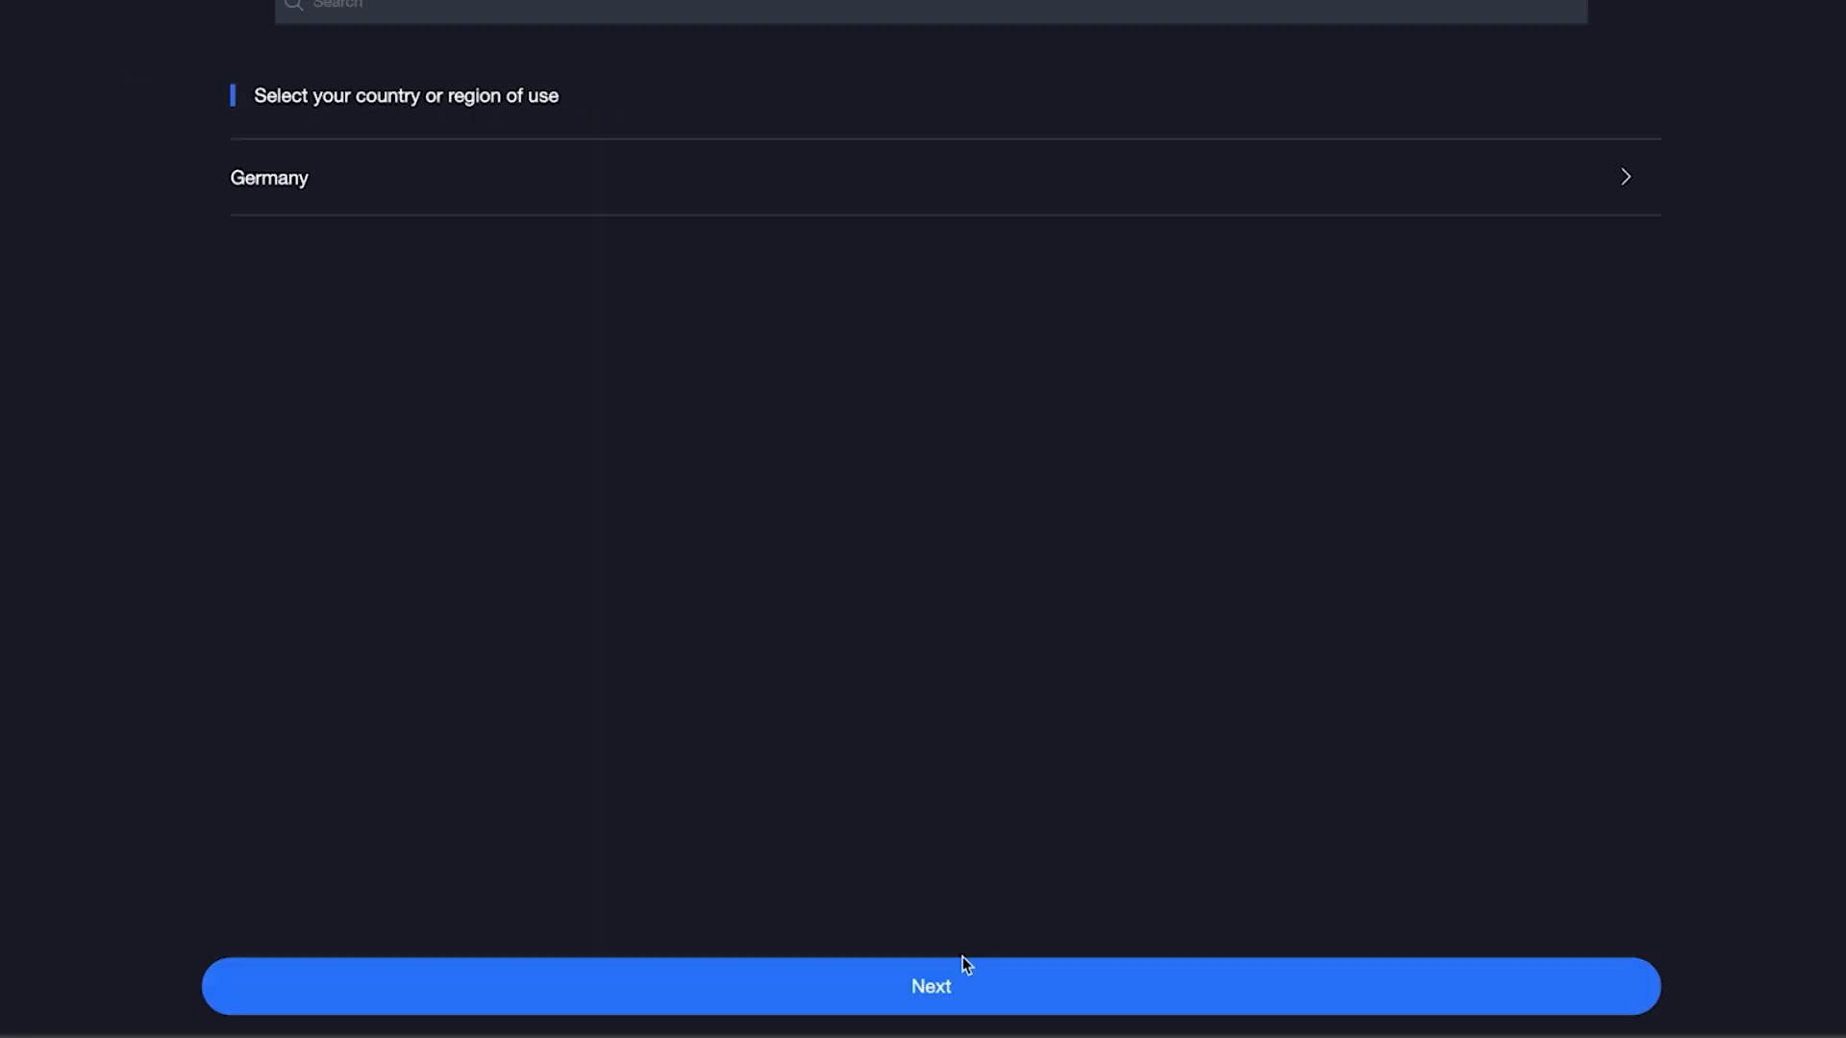
left_click(993, 987)
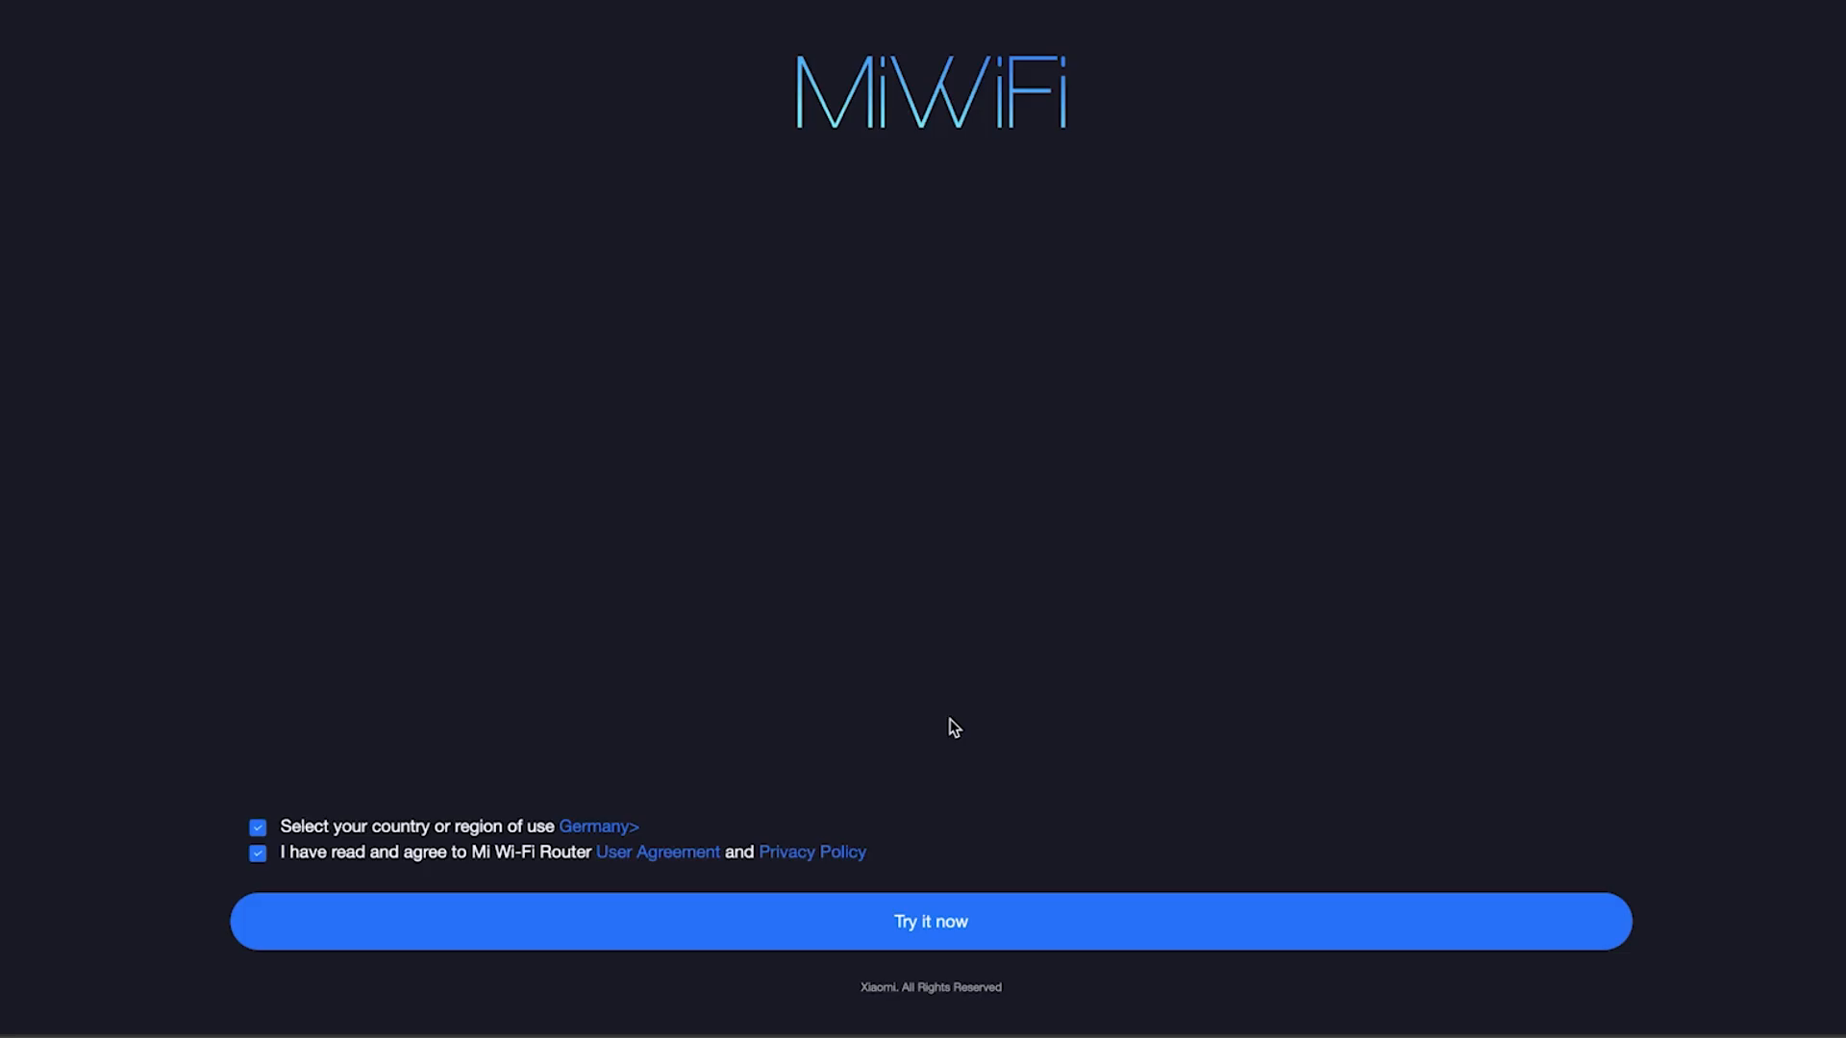
Start setup with 'Try it now', view the other connection modes, and continue to Wi-Fi settings
left_click(907, 925)
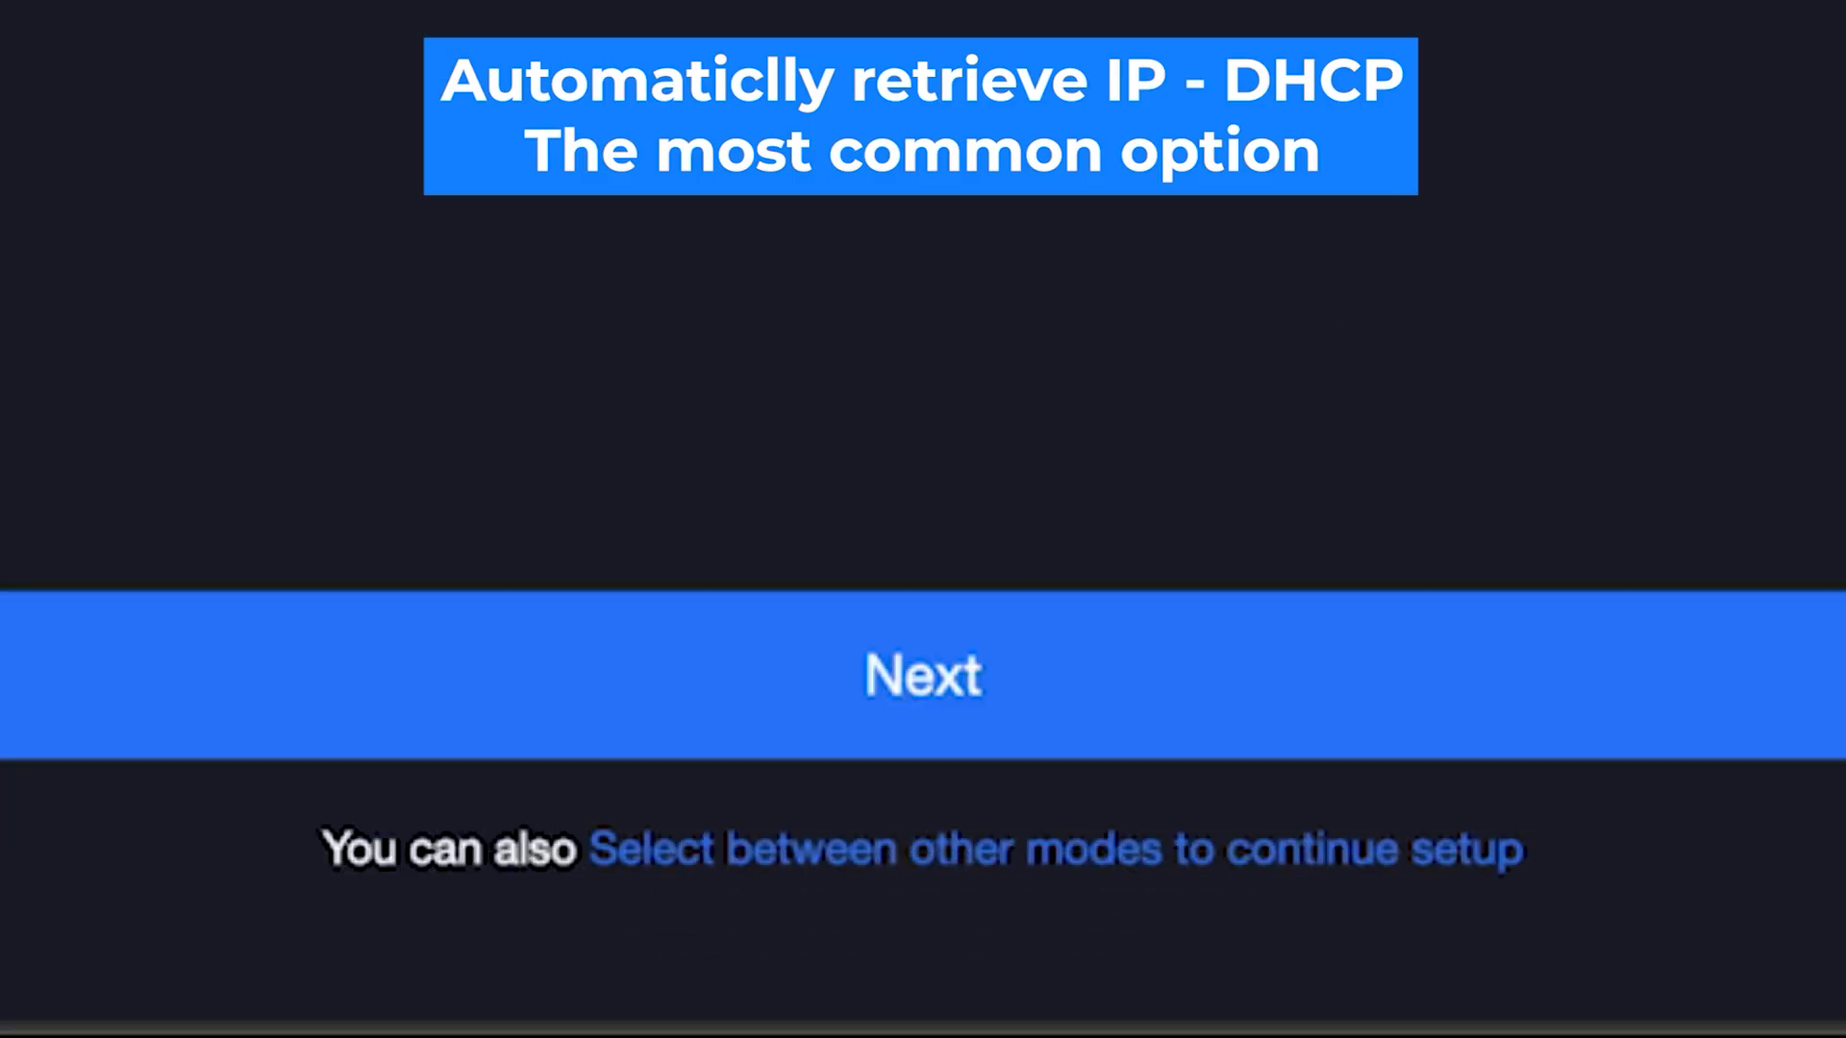
left_click(884, 872)
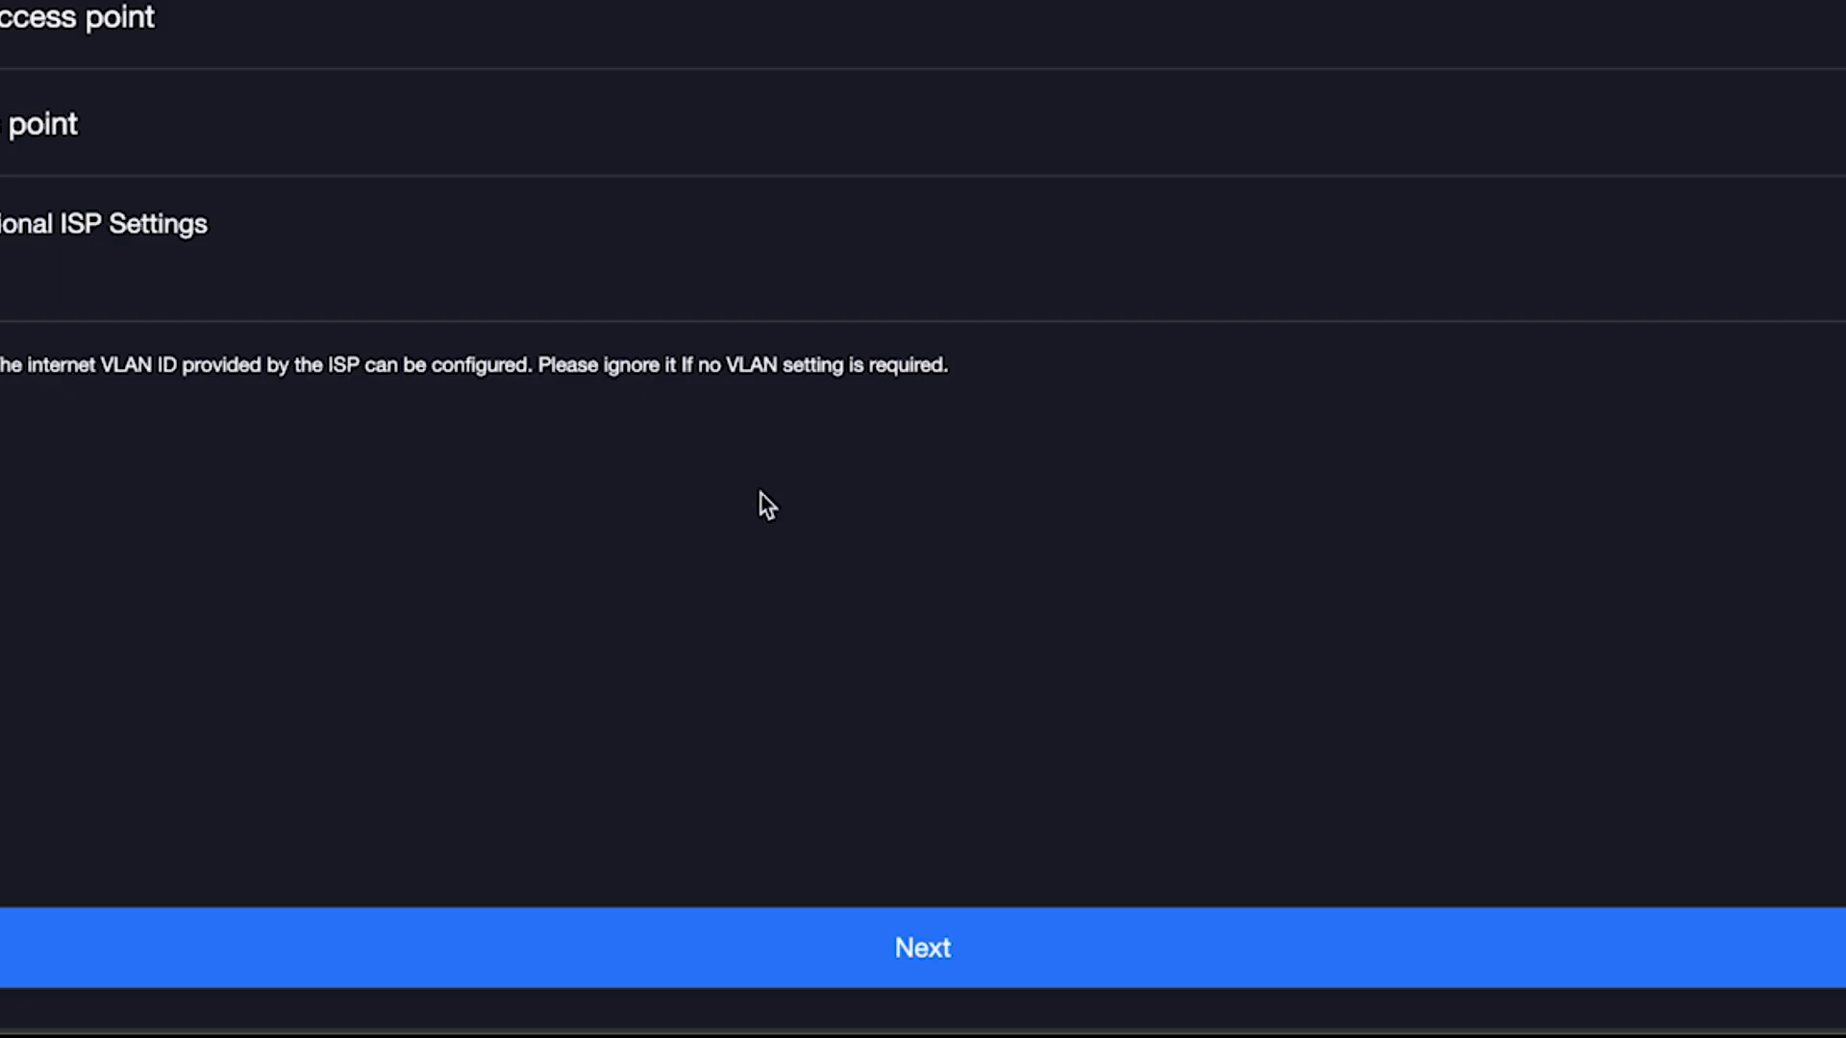
left_click(829, 944)
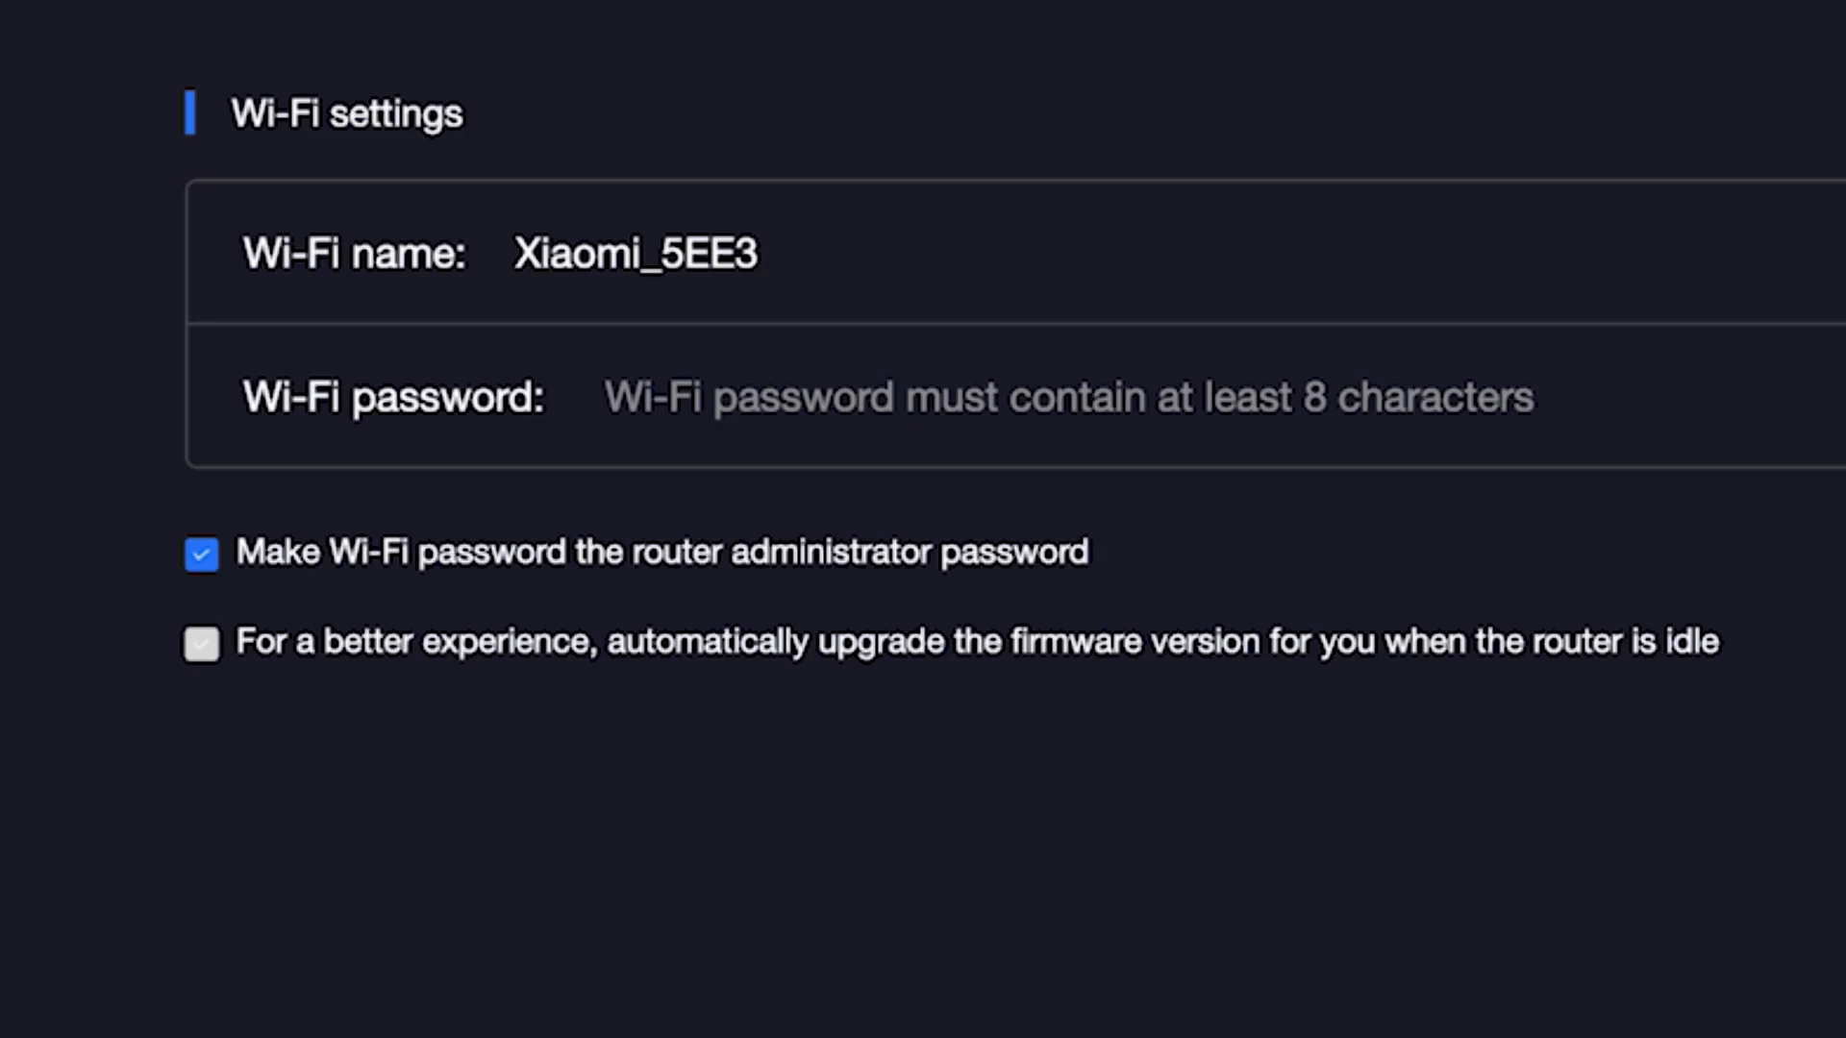
Delete '_5EE3' from the Wi-Fi name so it reads Xiaomi
left_click(742, 242)
left_click_drag(639, 255, 894, 269)
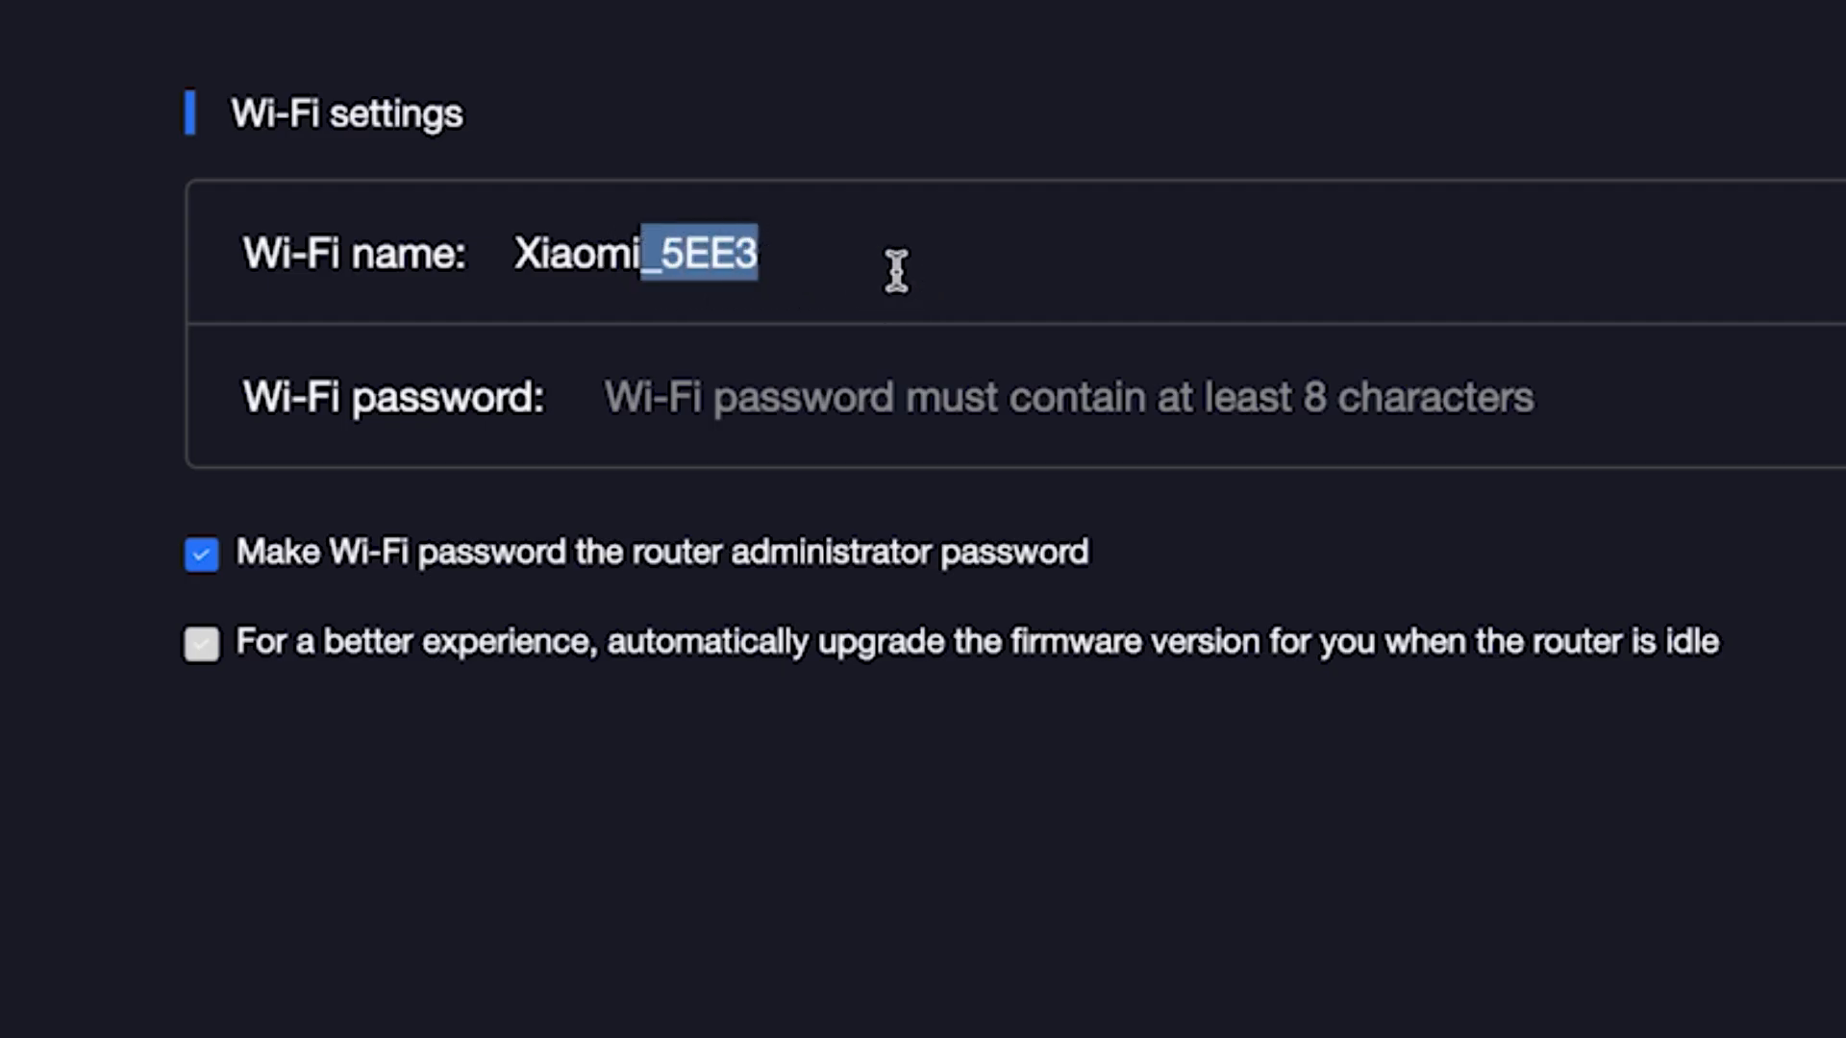
key("BackSpace")
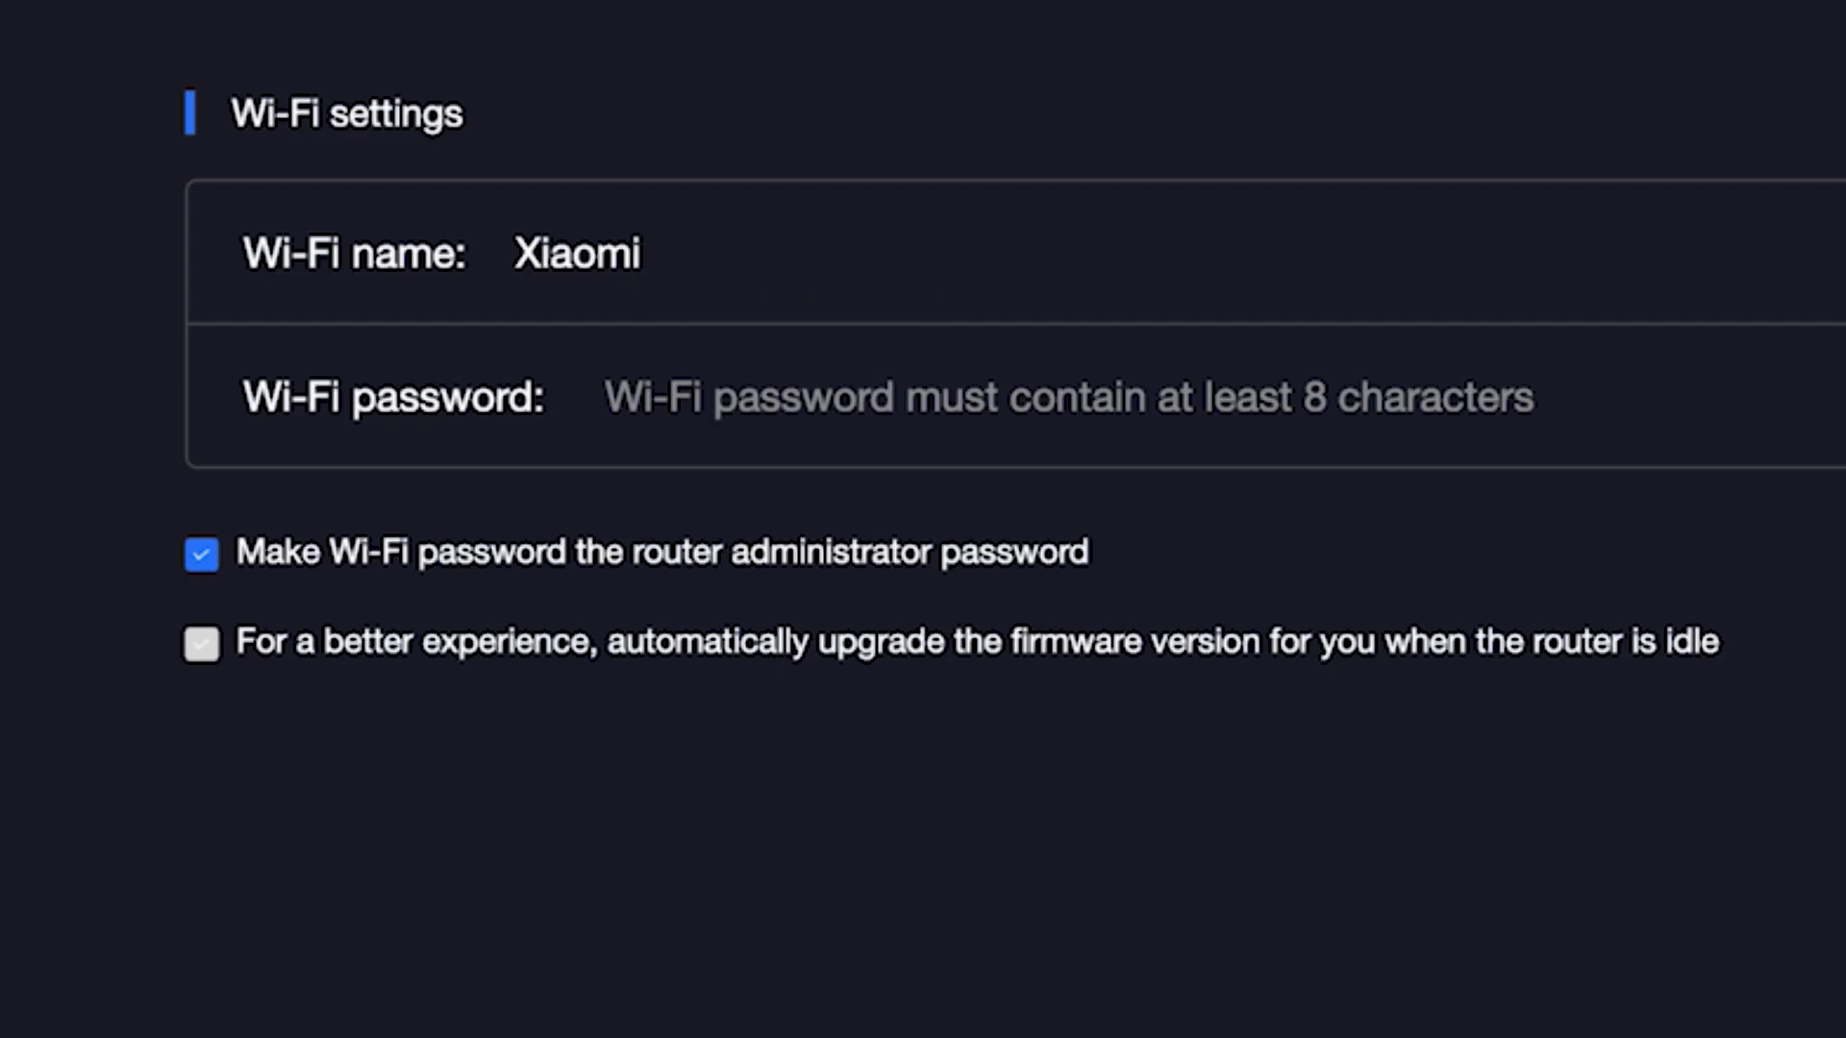
Enter a Wi-Fi password and briefly reveal it to check it
left_click(864, 397)
type("1234567890")
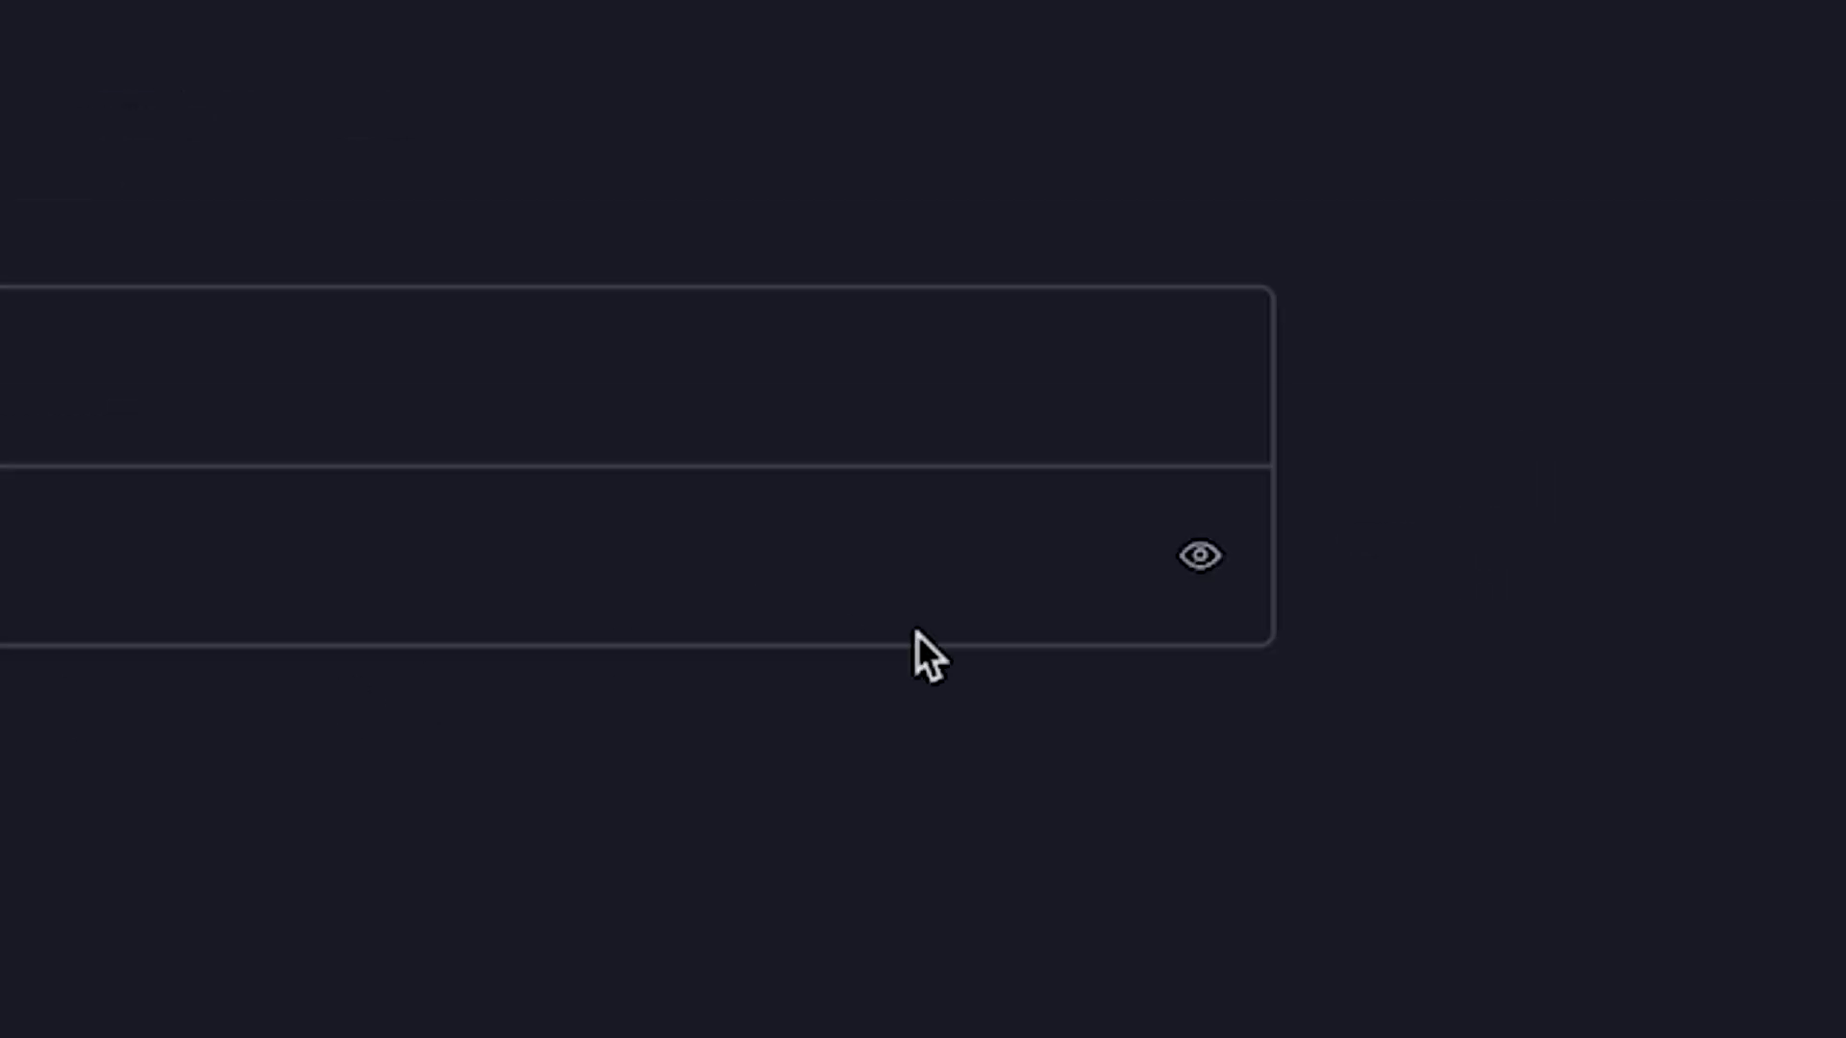
left_click(1207, 550)
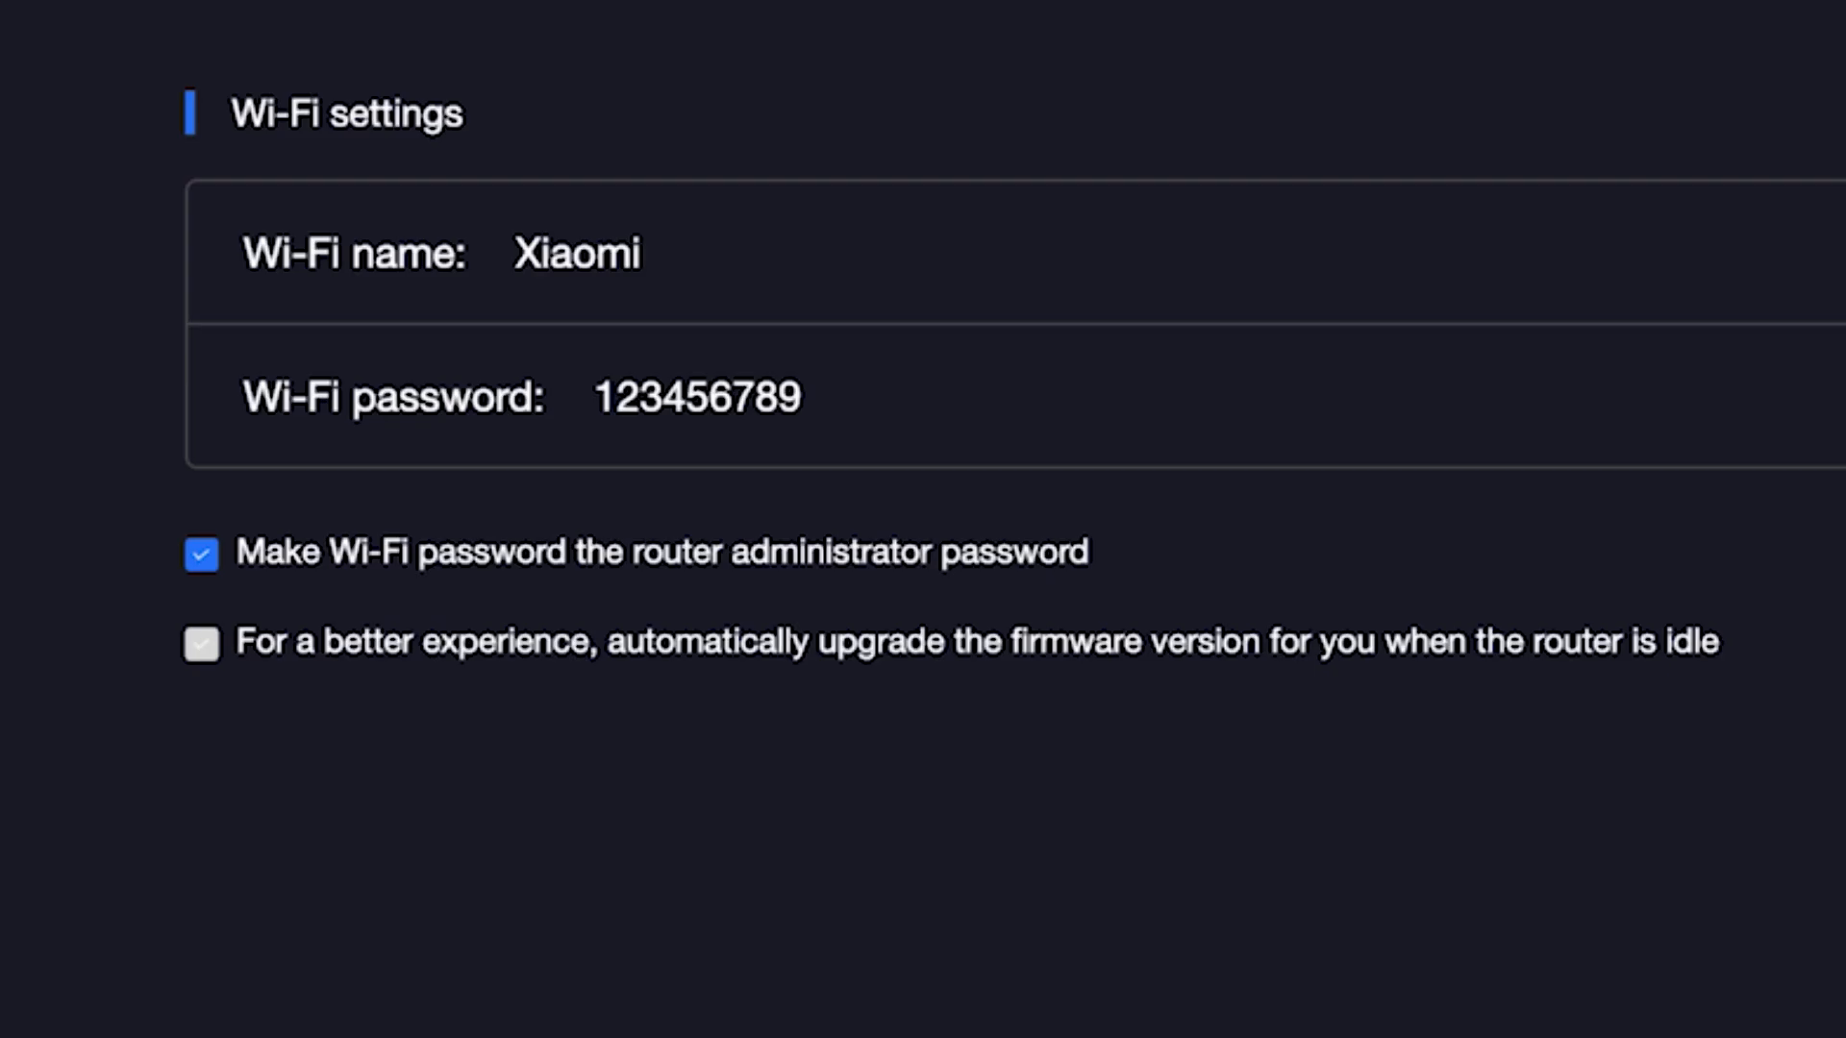
left_click(1844, 397)
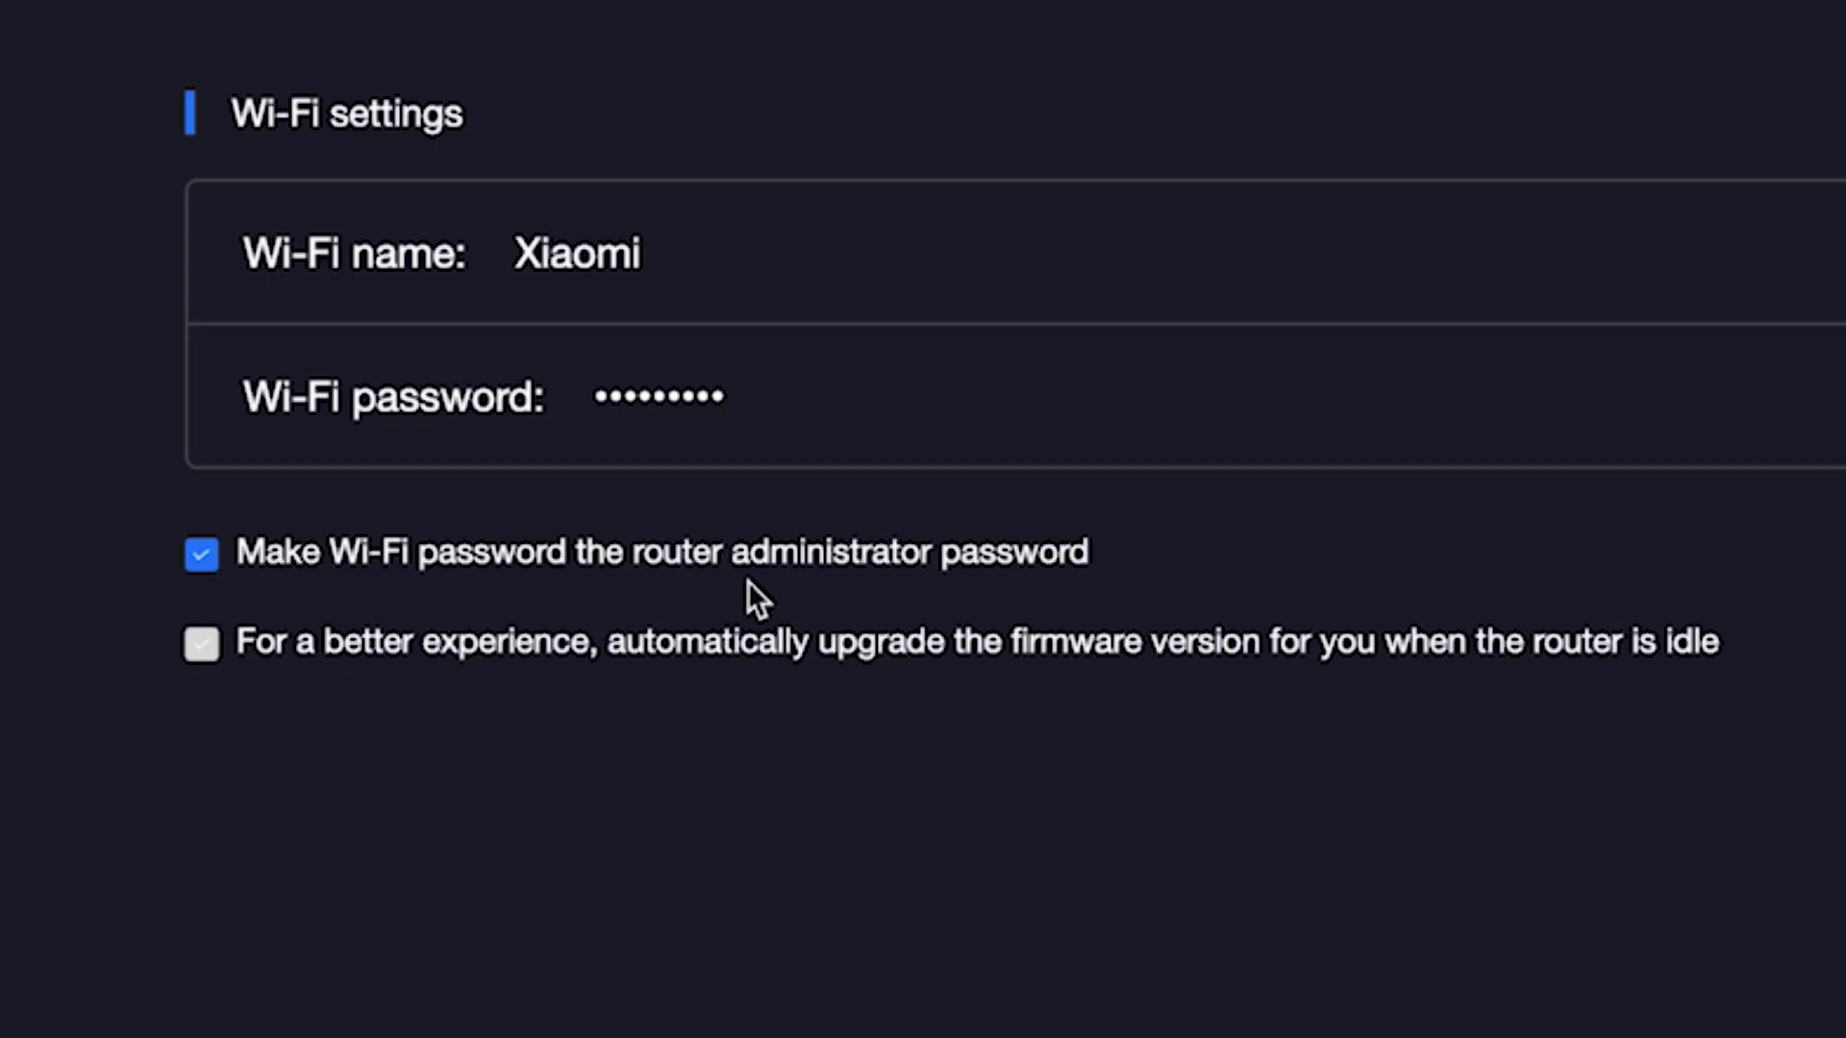
Stop reusing the Wi-Fi password, set a separate admin password, enable idle firmware auto-upgrades, and continue
left_click(213, 560)
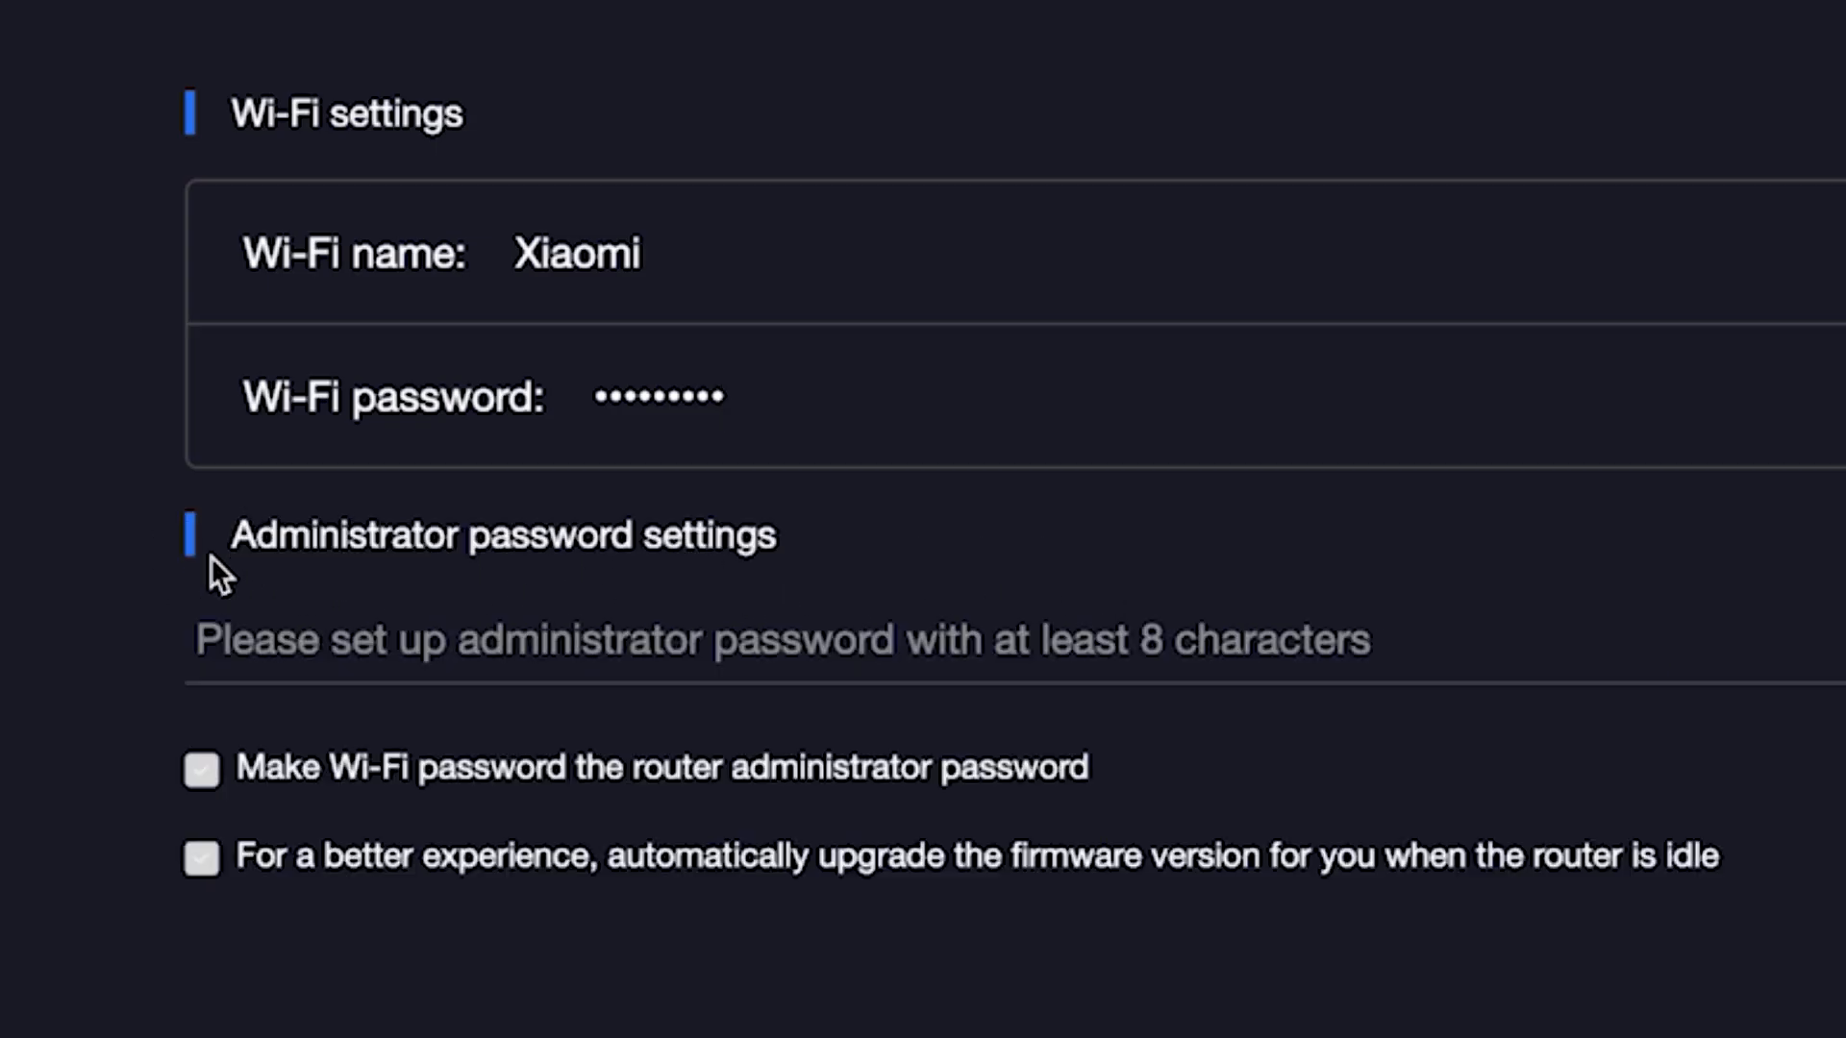
left_click(331, 647)
type("••••••••")
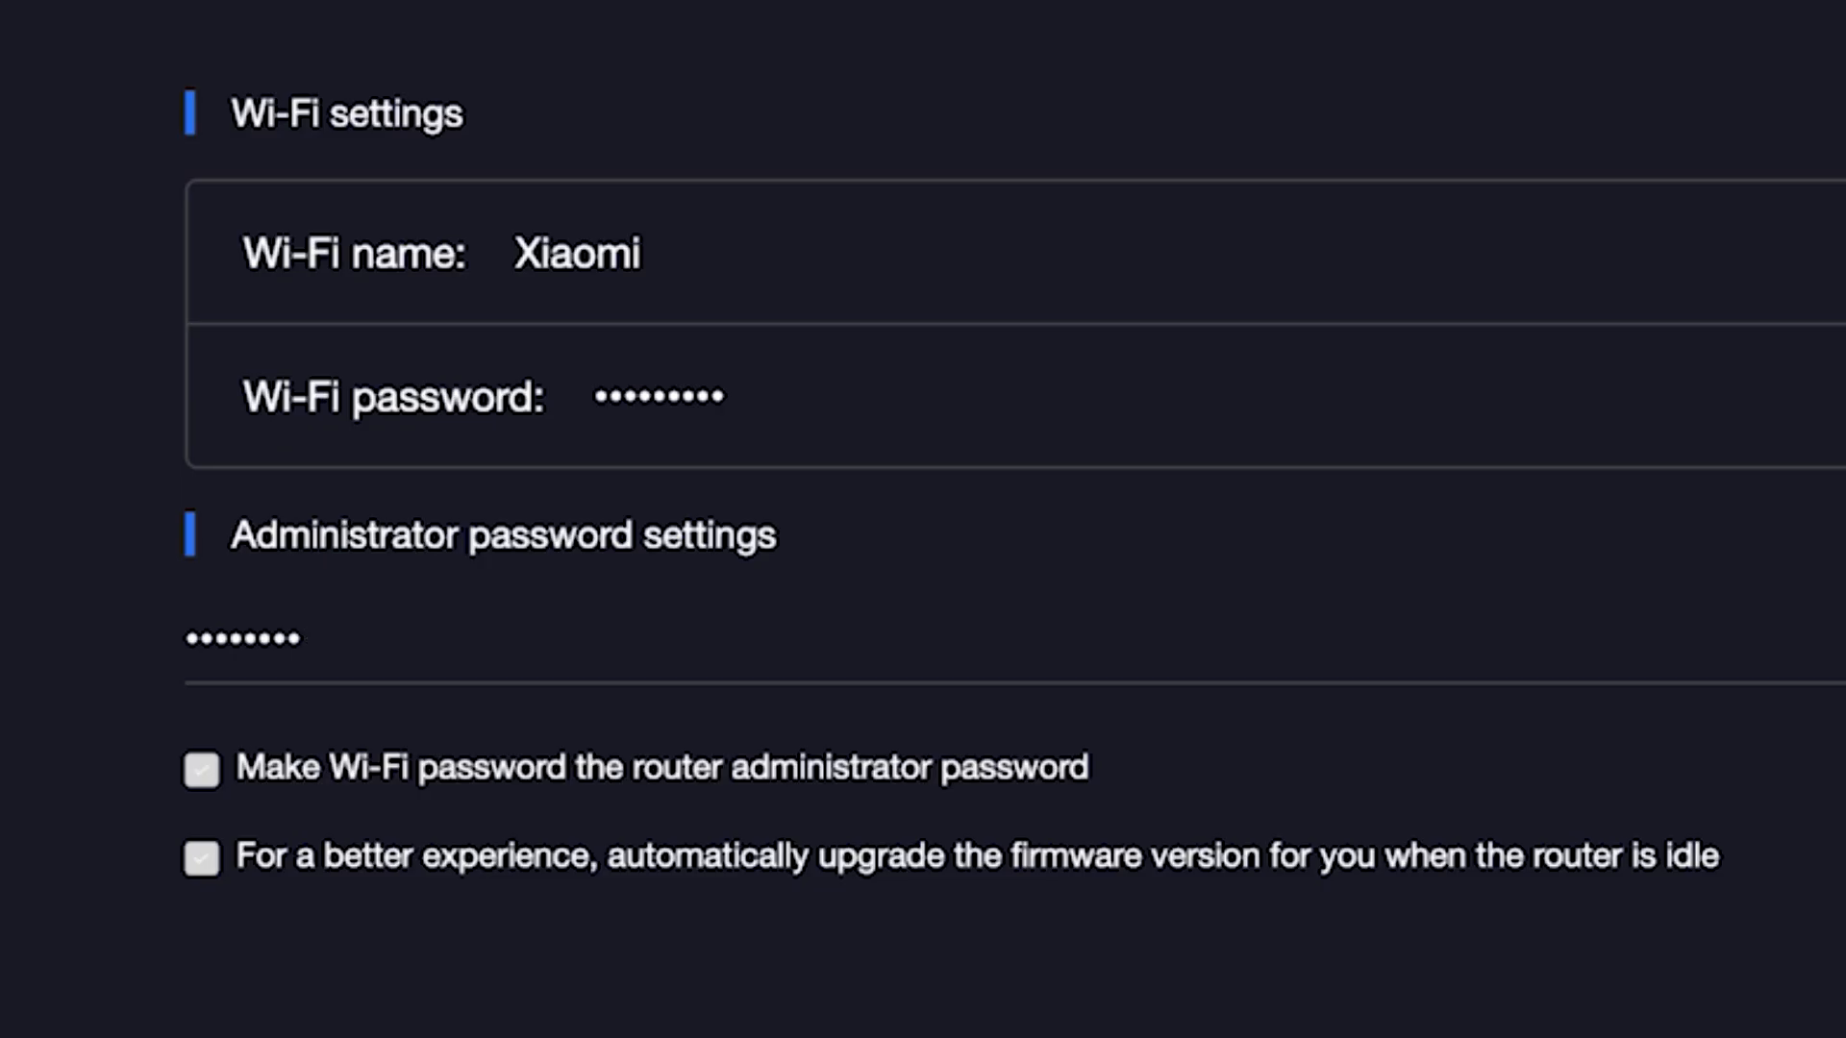
left_click(191, 858)
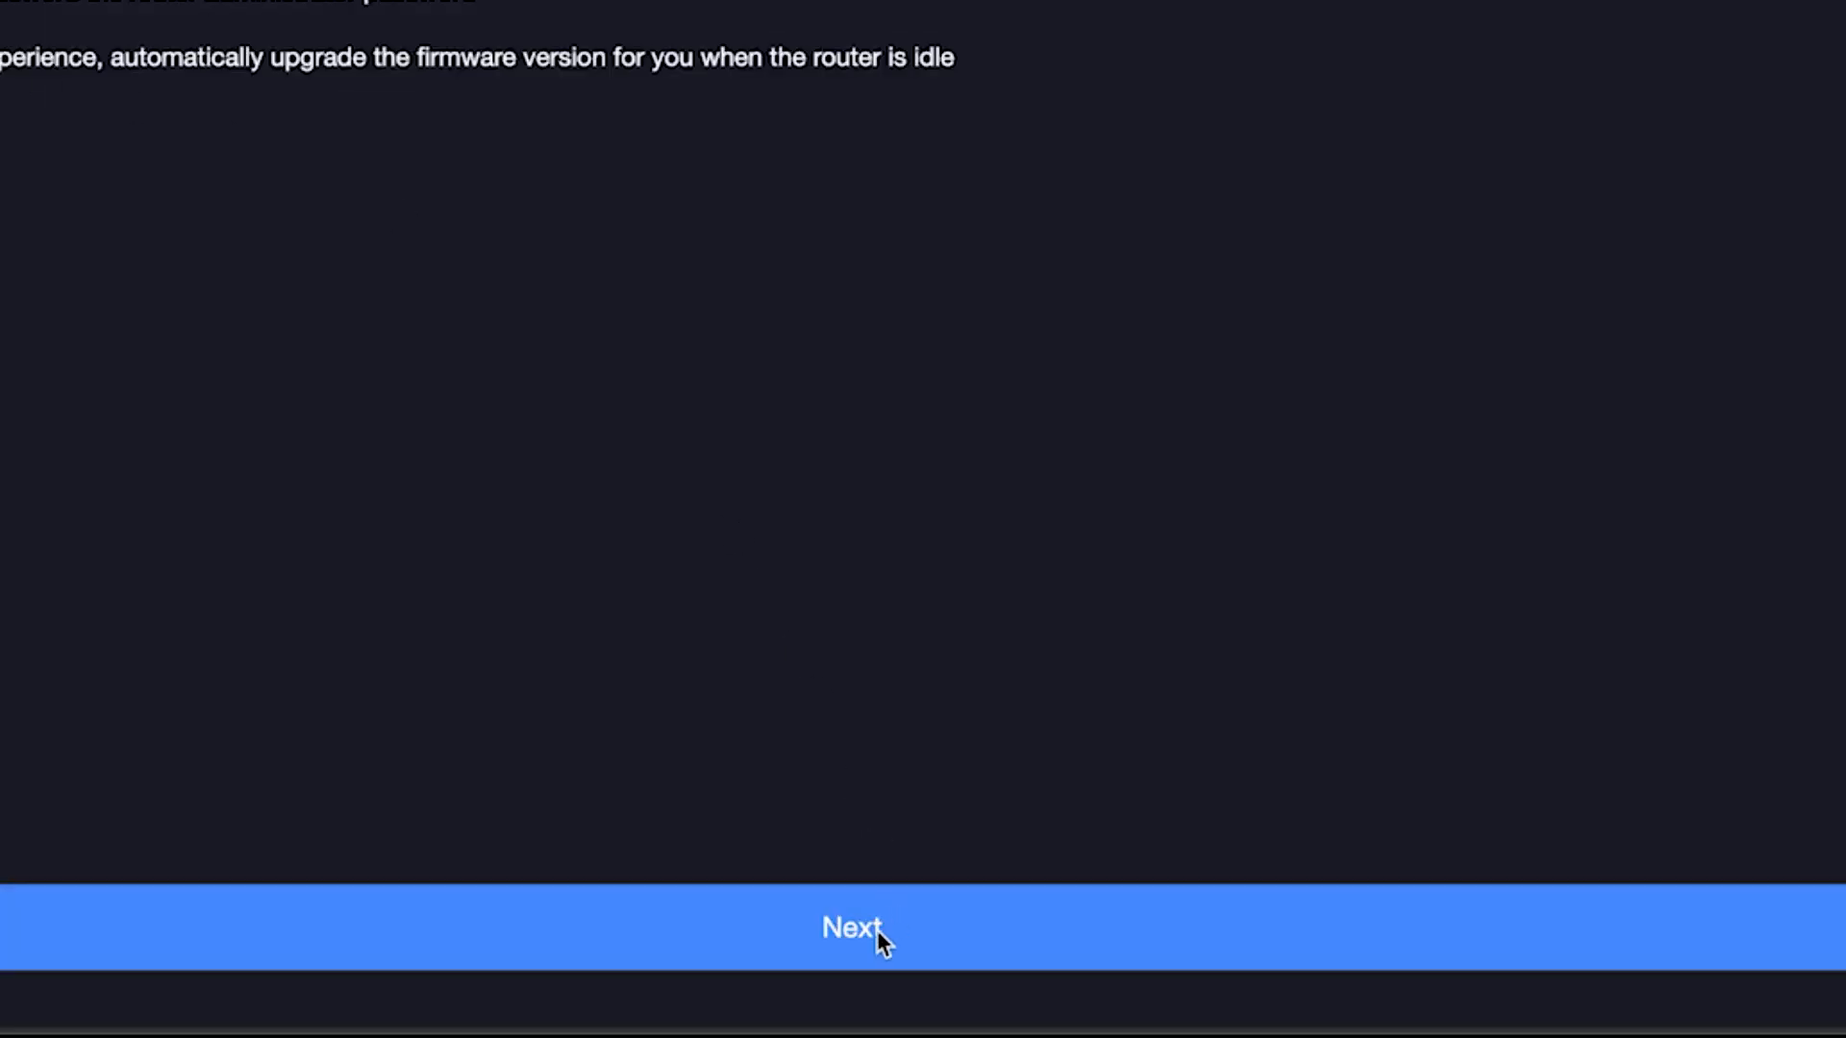
left_click(878, 939)
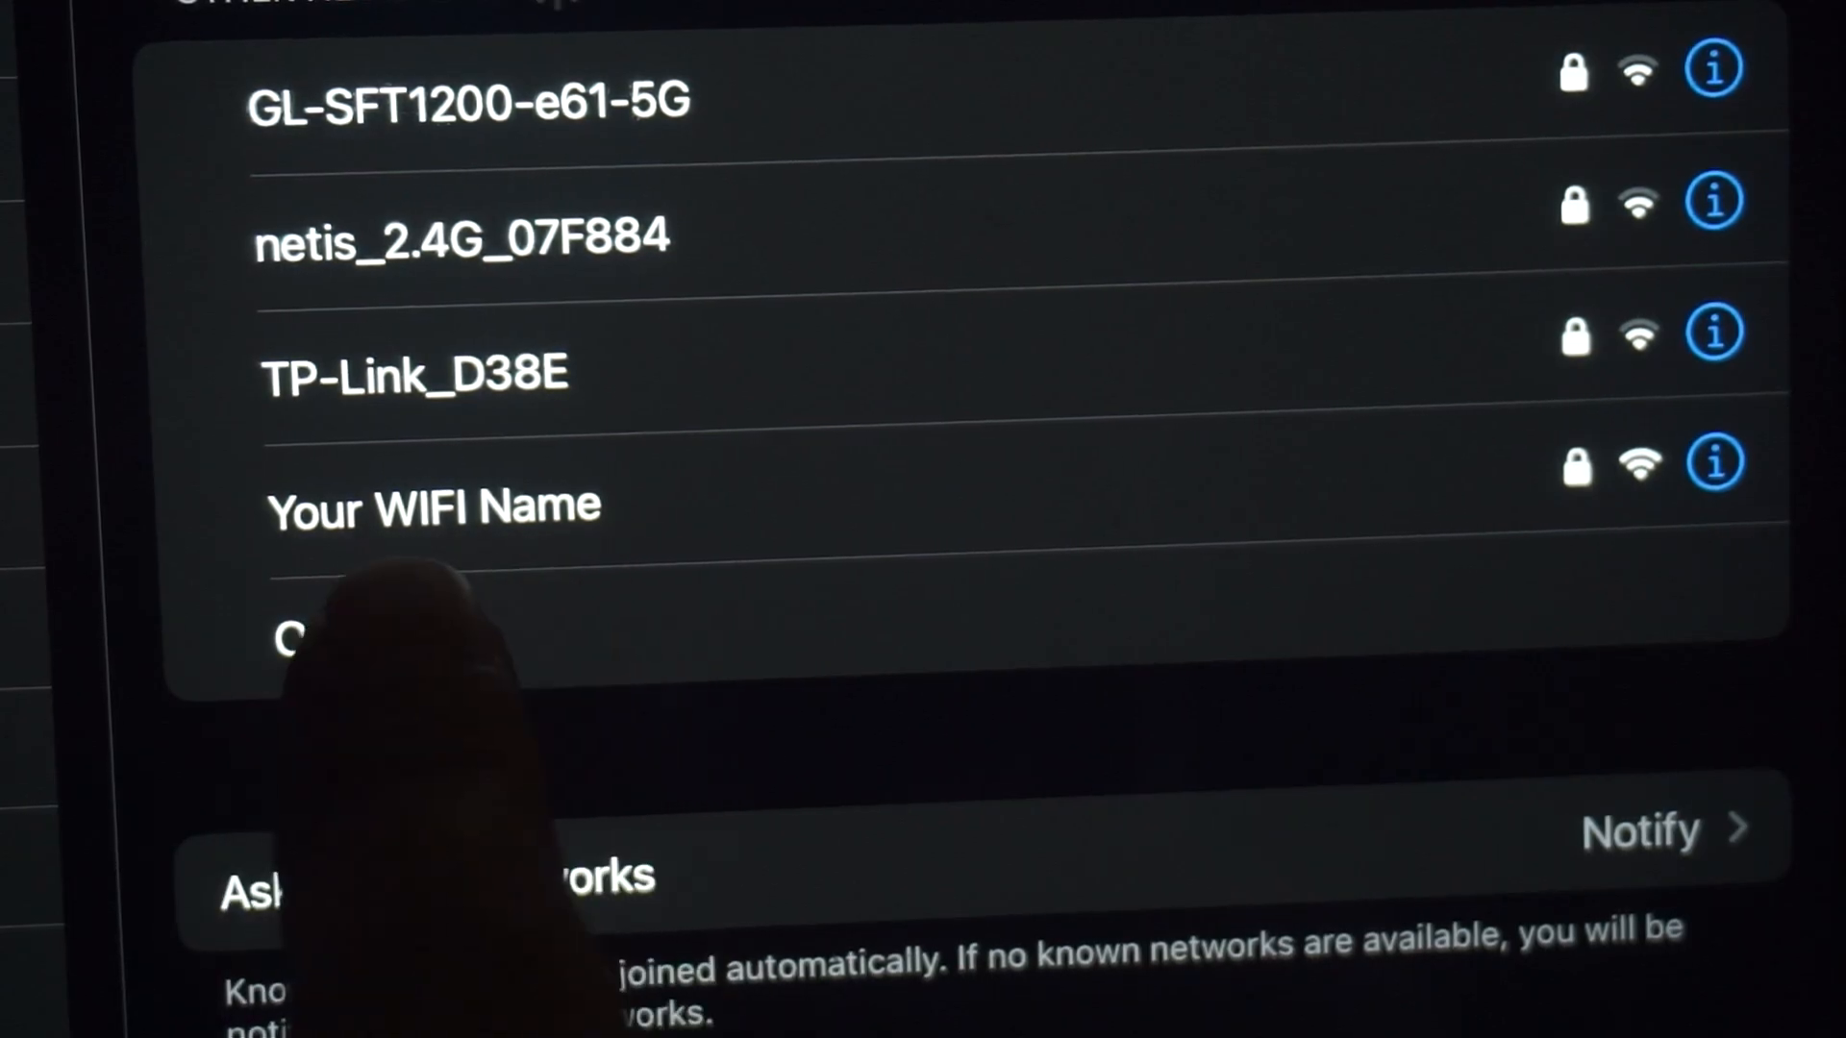
Rejoin the Wi-Fi, load 192.168.31.1 in Edge, and log in with the new admin password
left_click(587, 461)
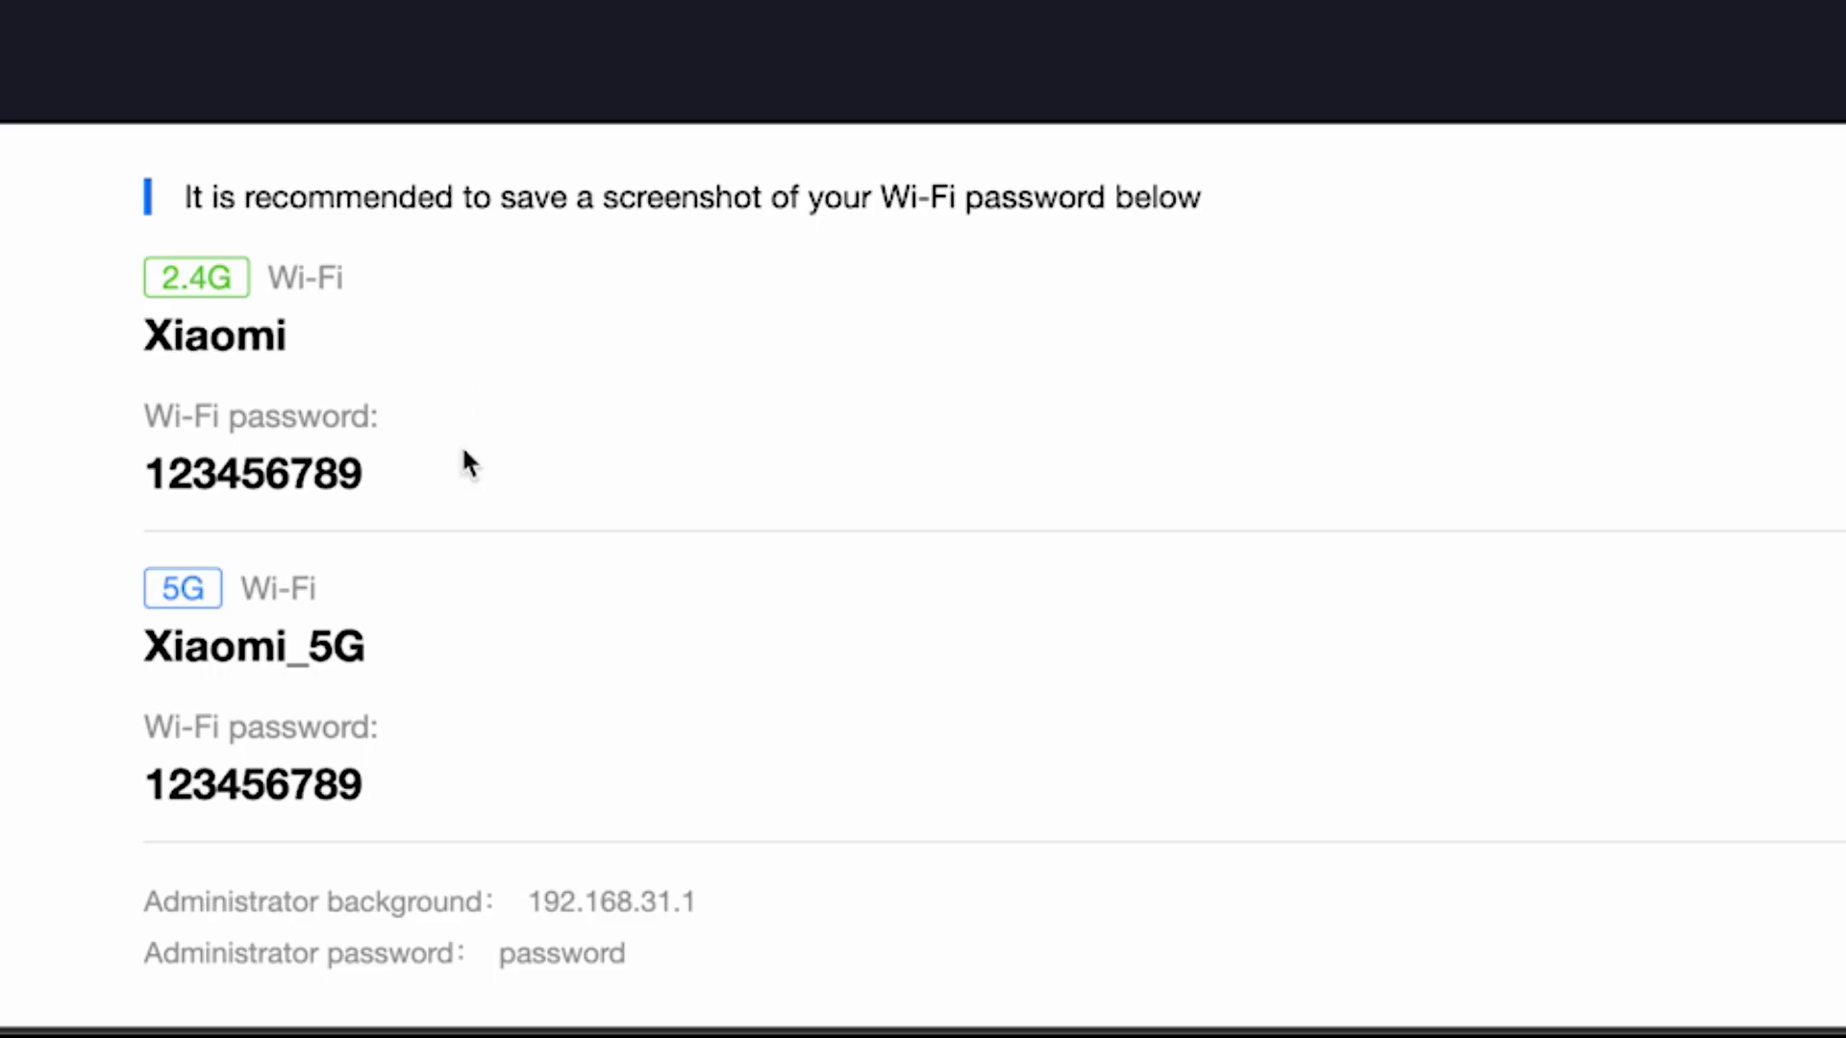
left_click(535, 898)
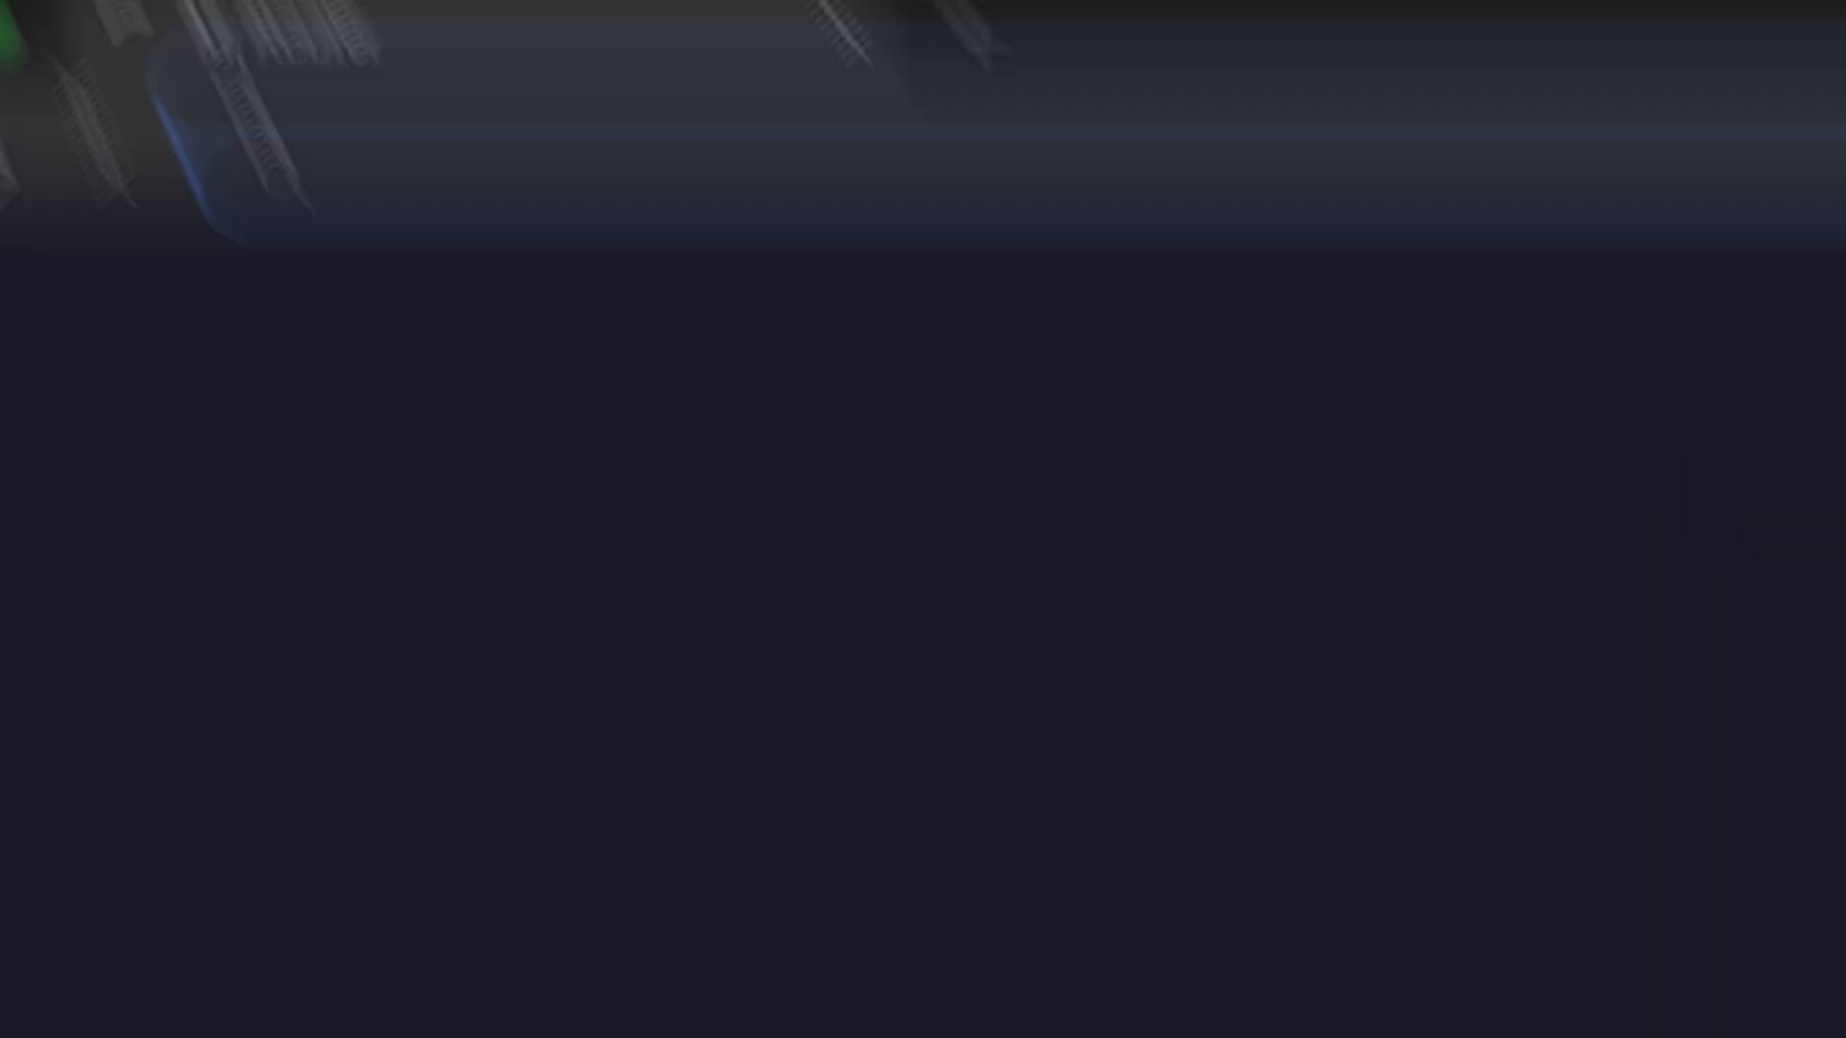
type("192.")
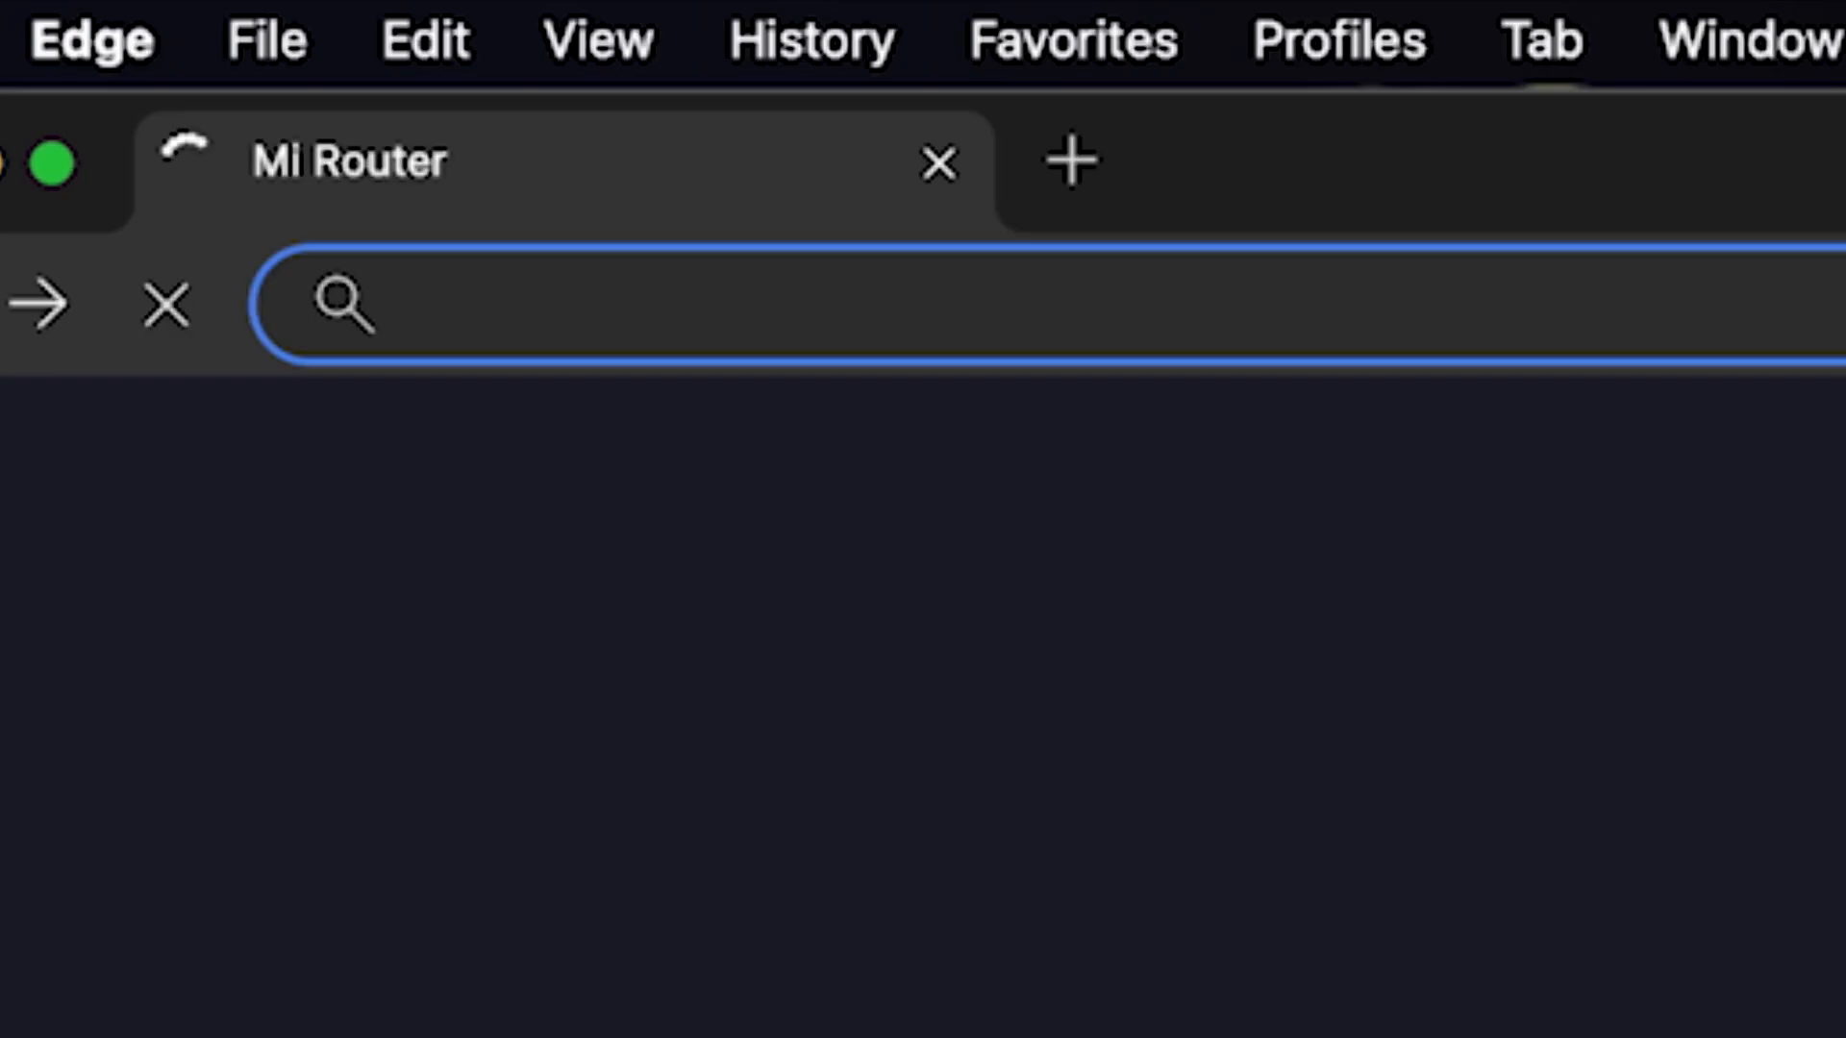
type("168.31.1")
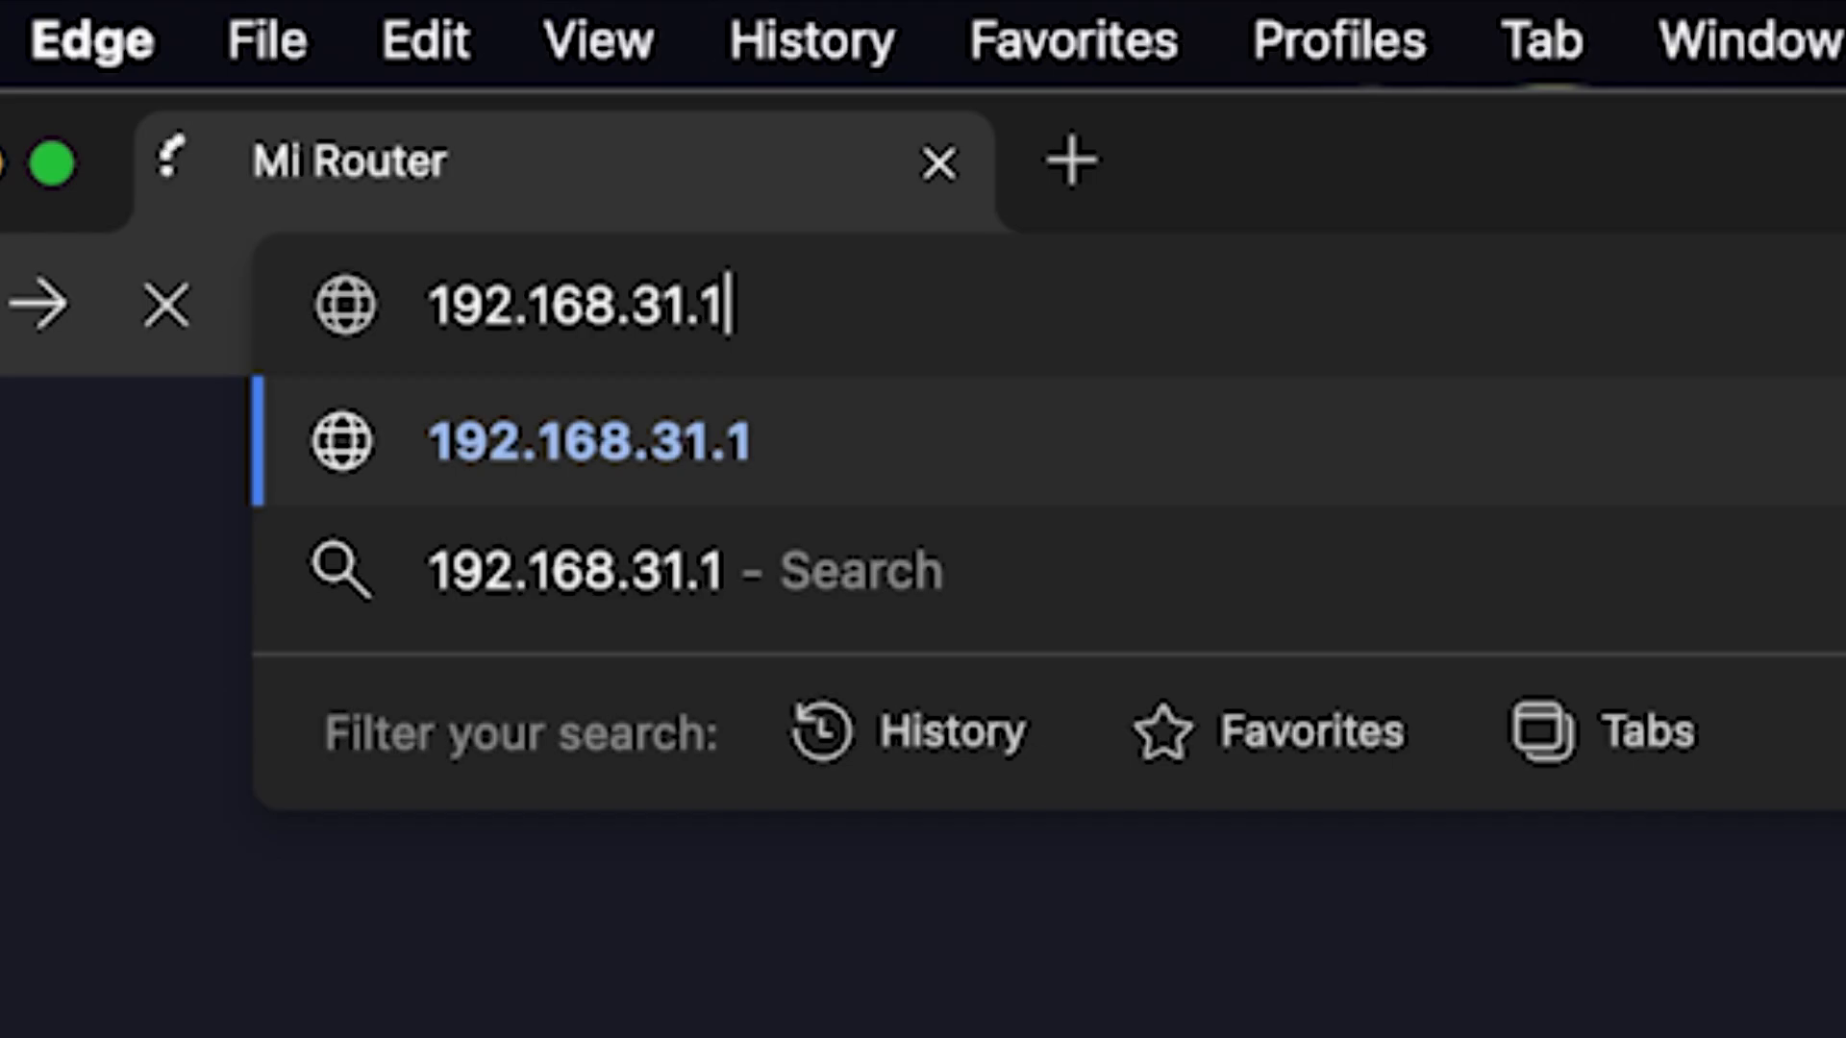
key("Return")
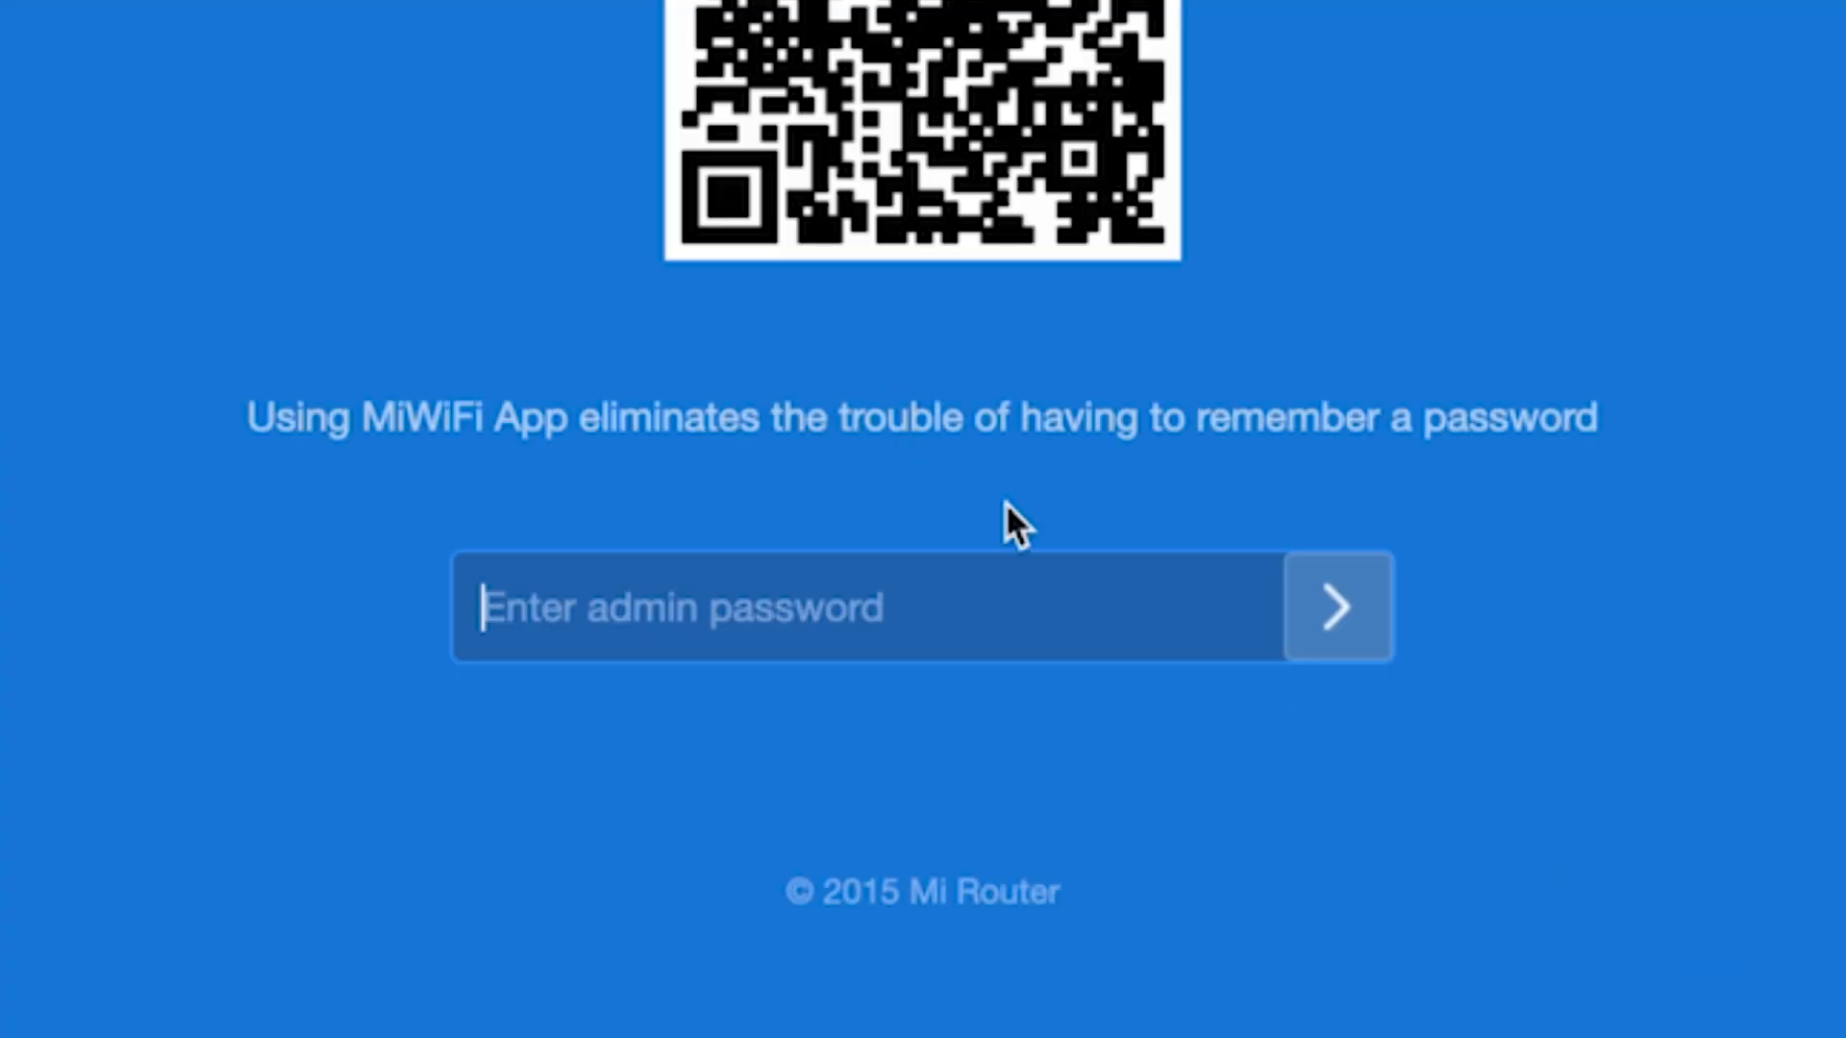
type("•••••••••")
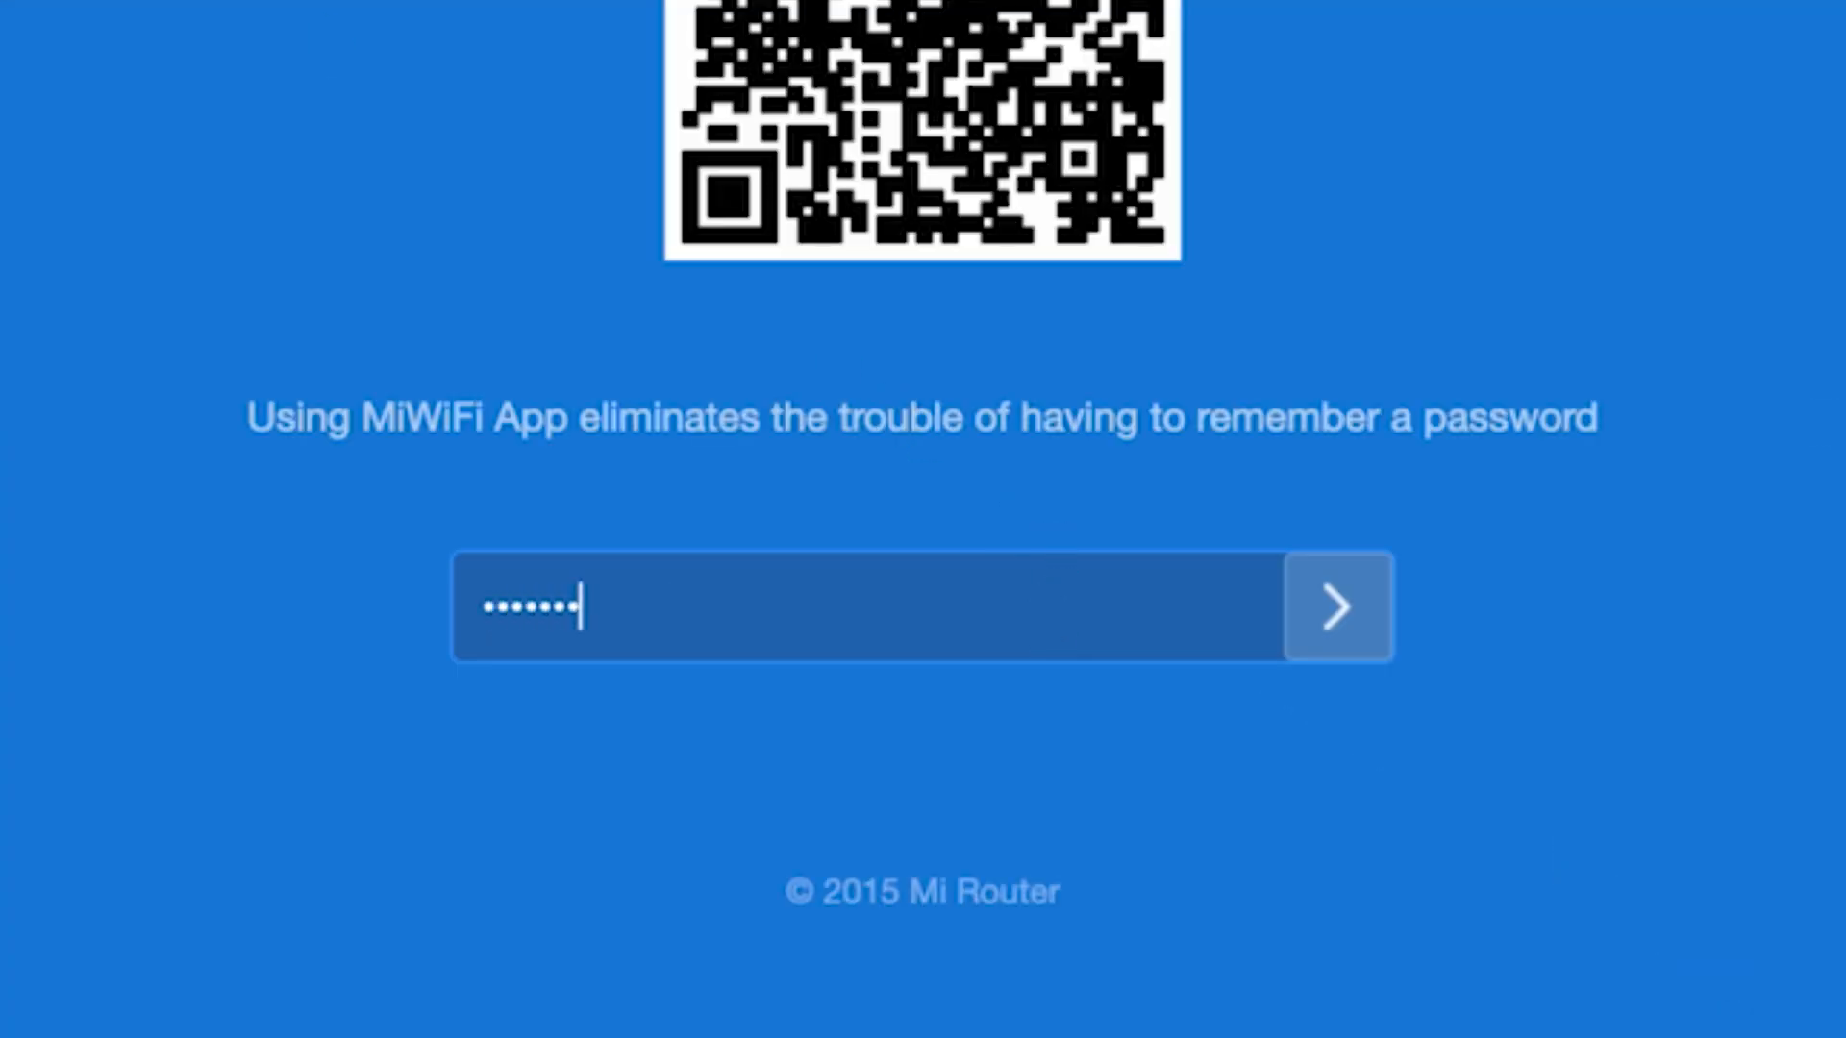
left_click(1336, 606)
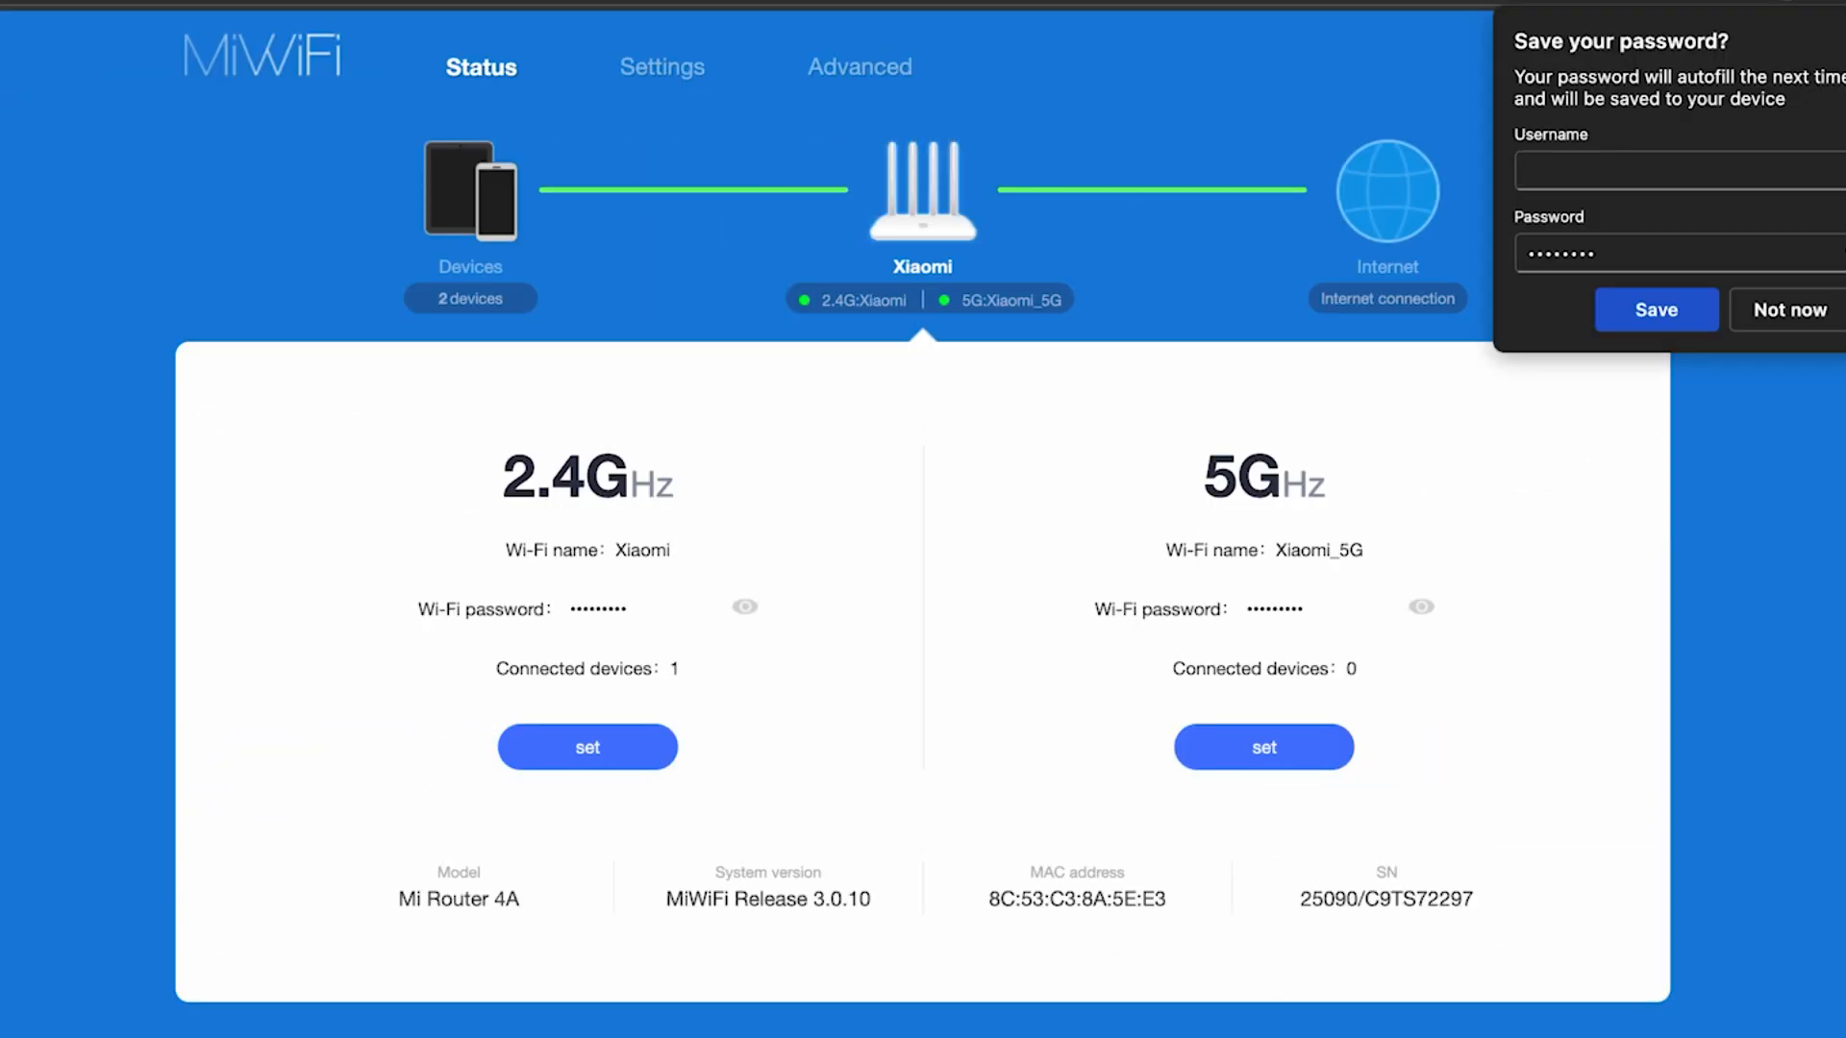
Decline saving the password, then reboot the router from the Xiaomi menu, accepting the disconnect warning
left_click(1843, 41)
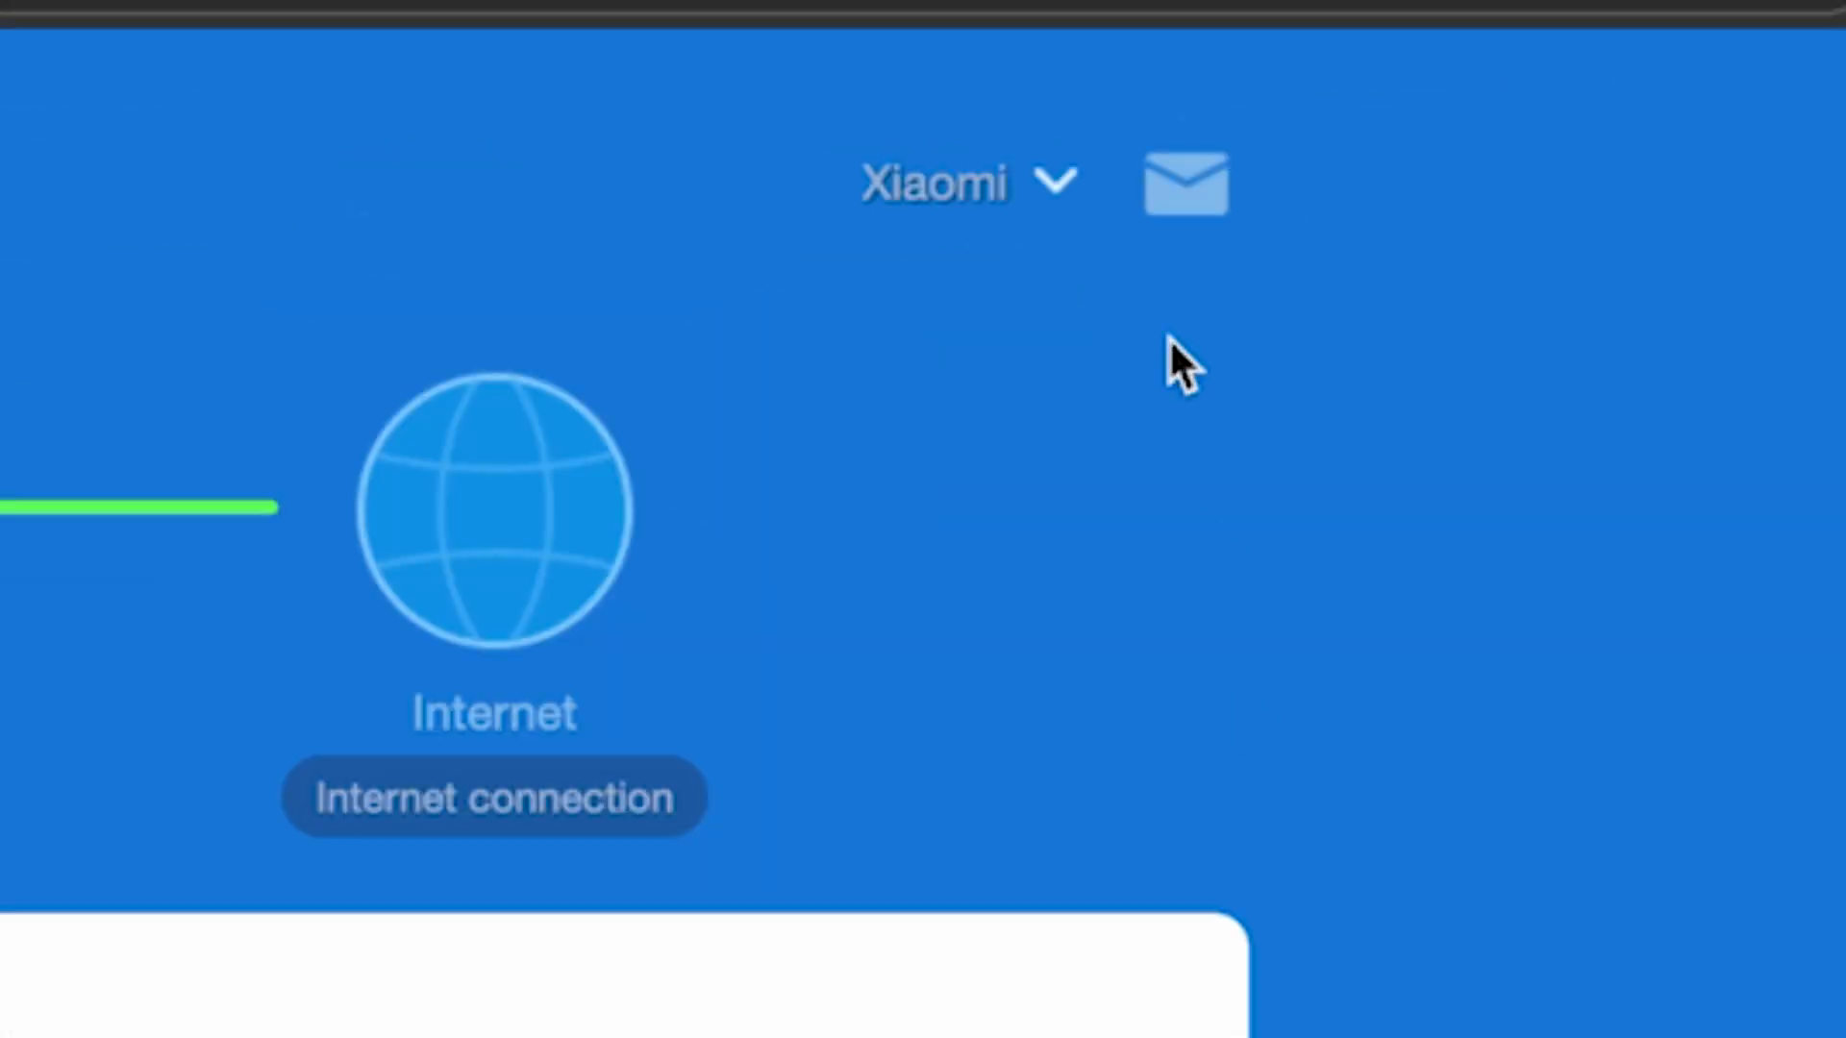
left_click(1057, 192)
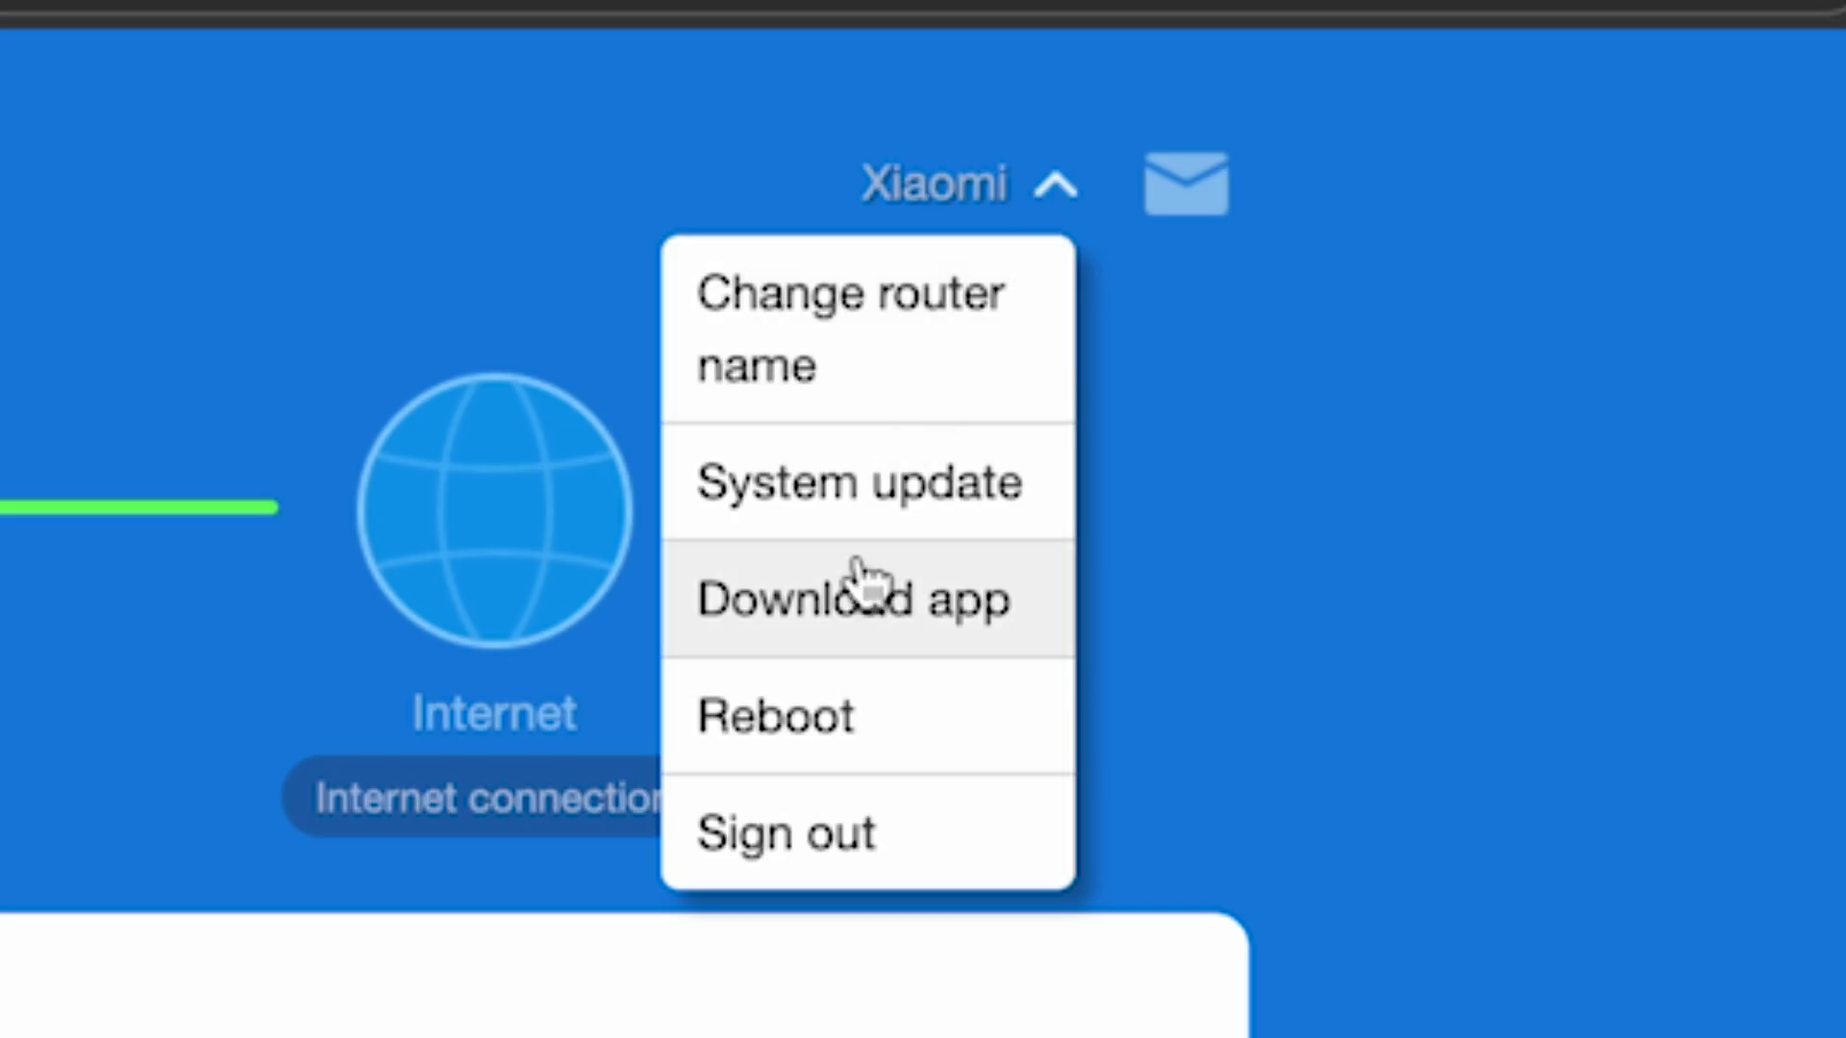
left_click(846, 723)
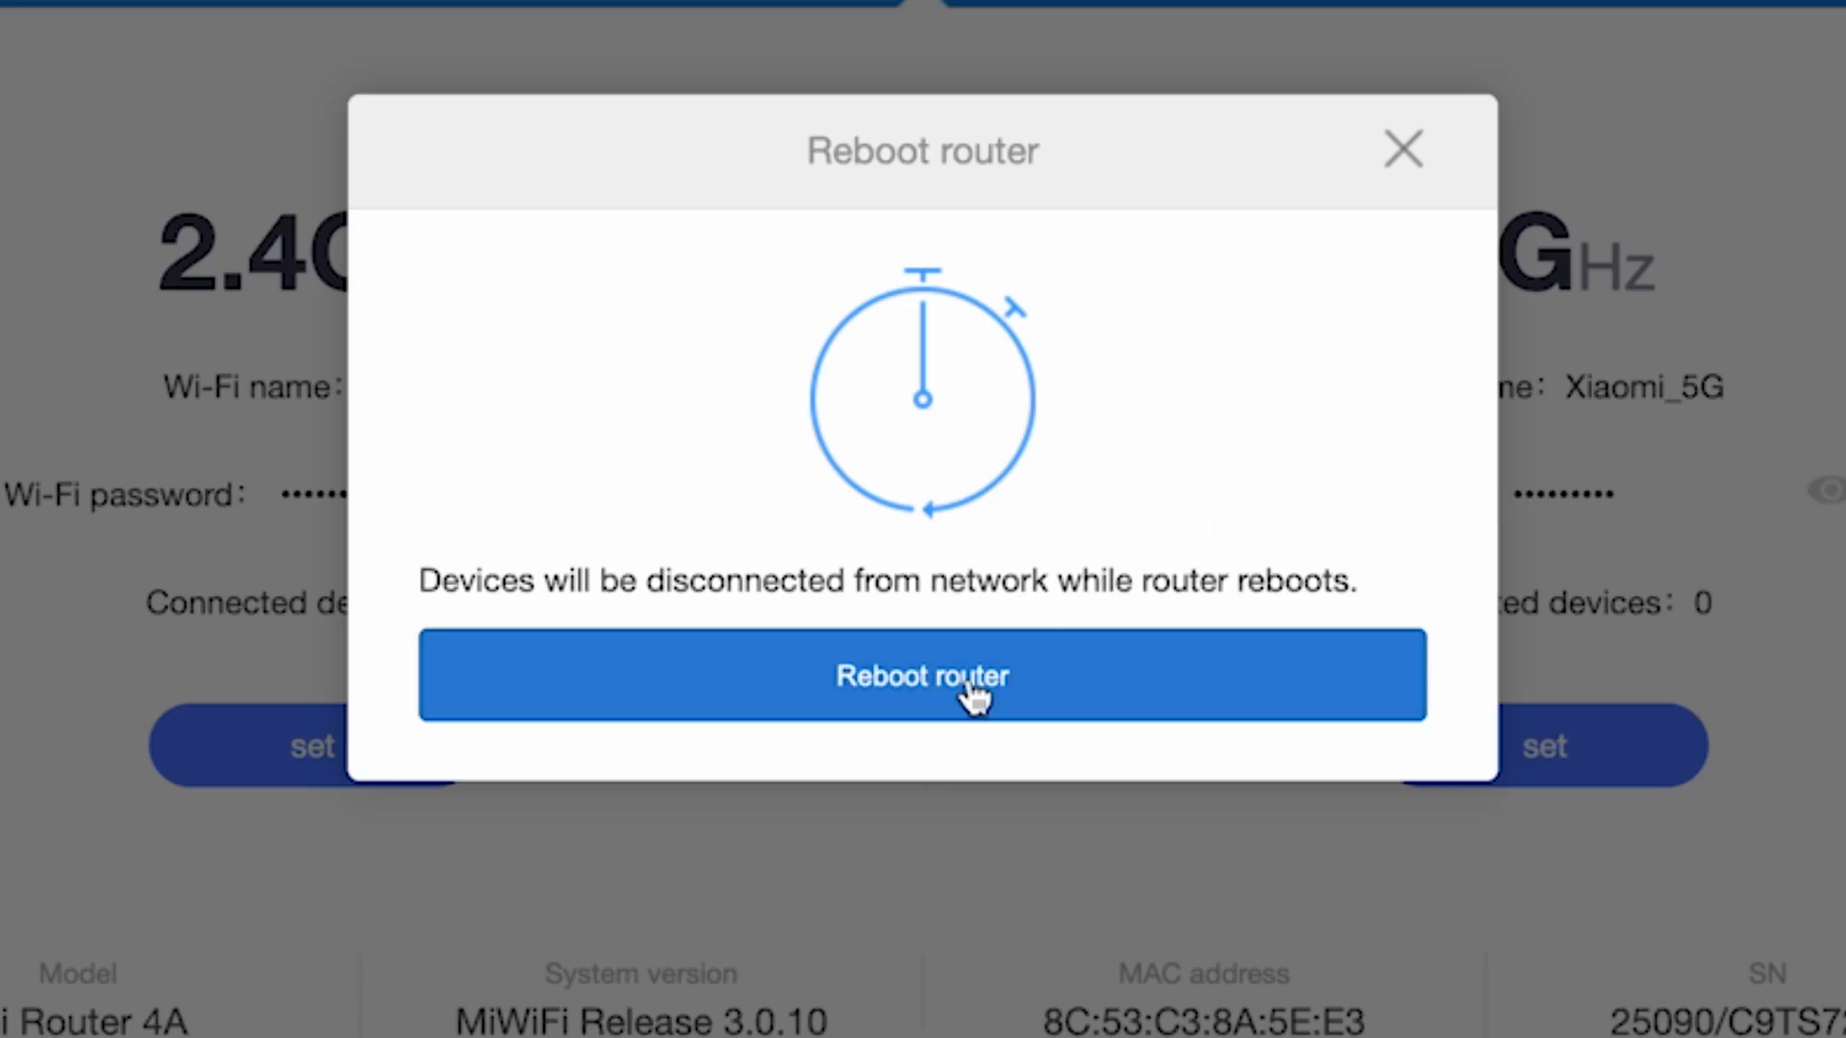
left_click(969, 703)
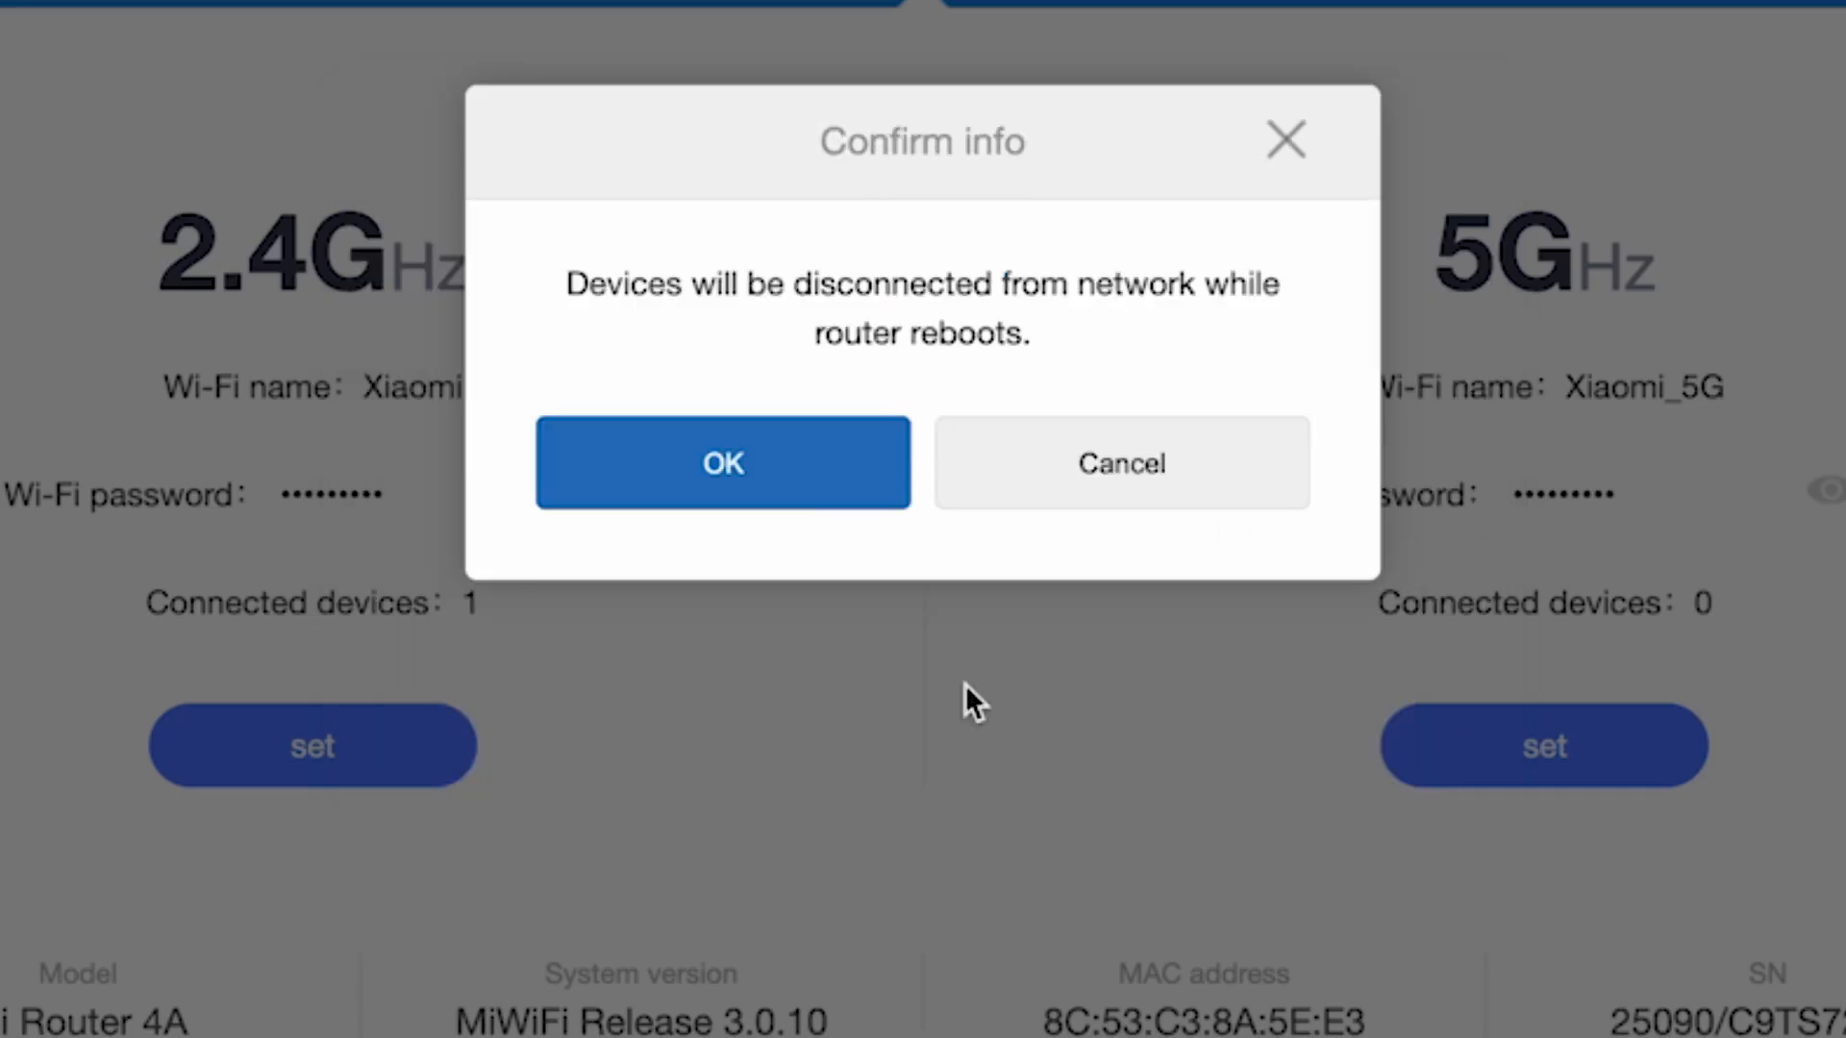
left_click(773, 468)
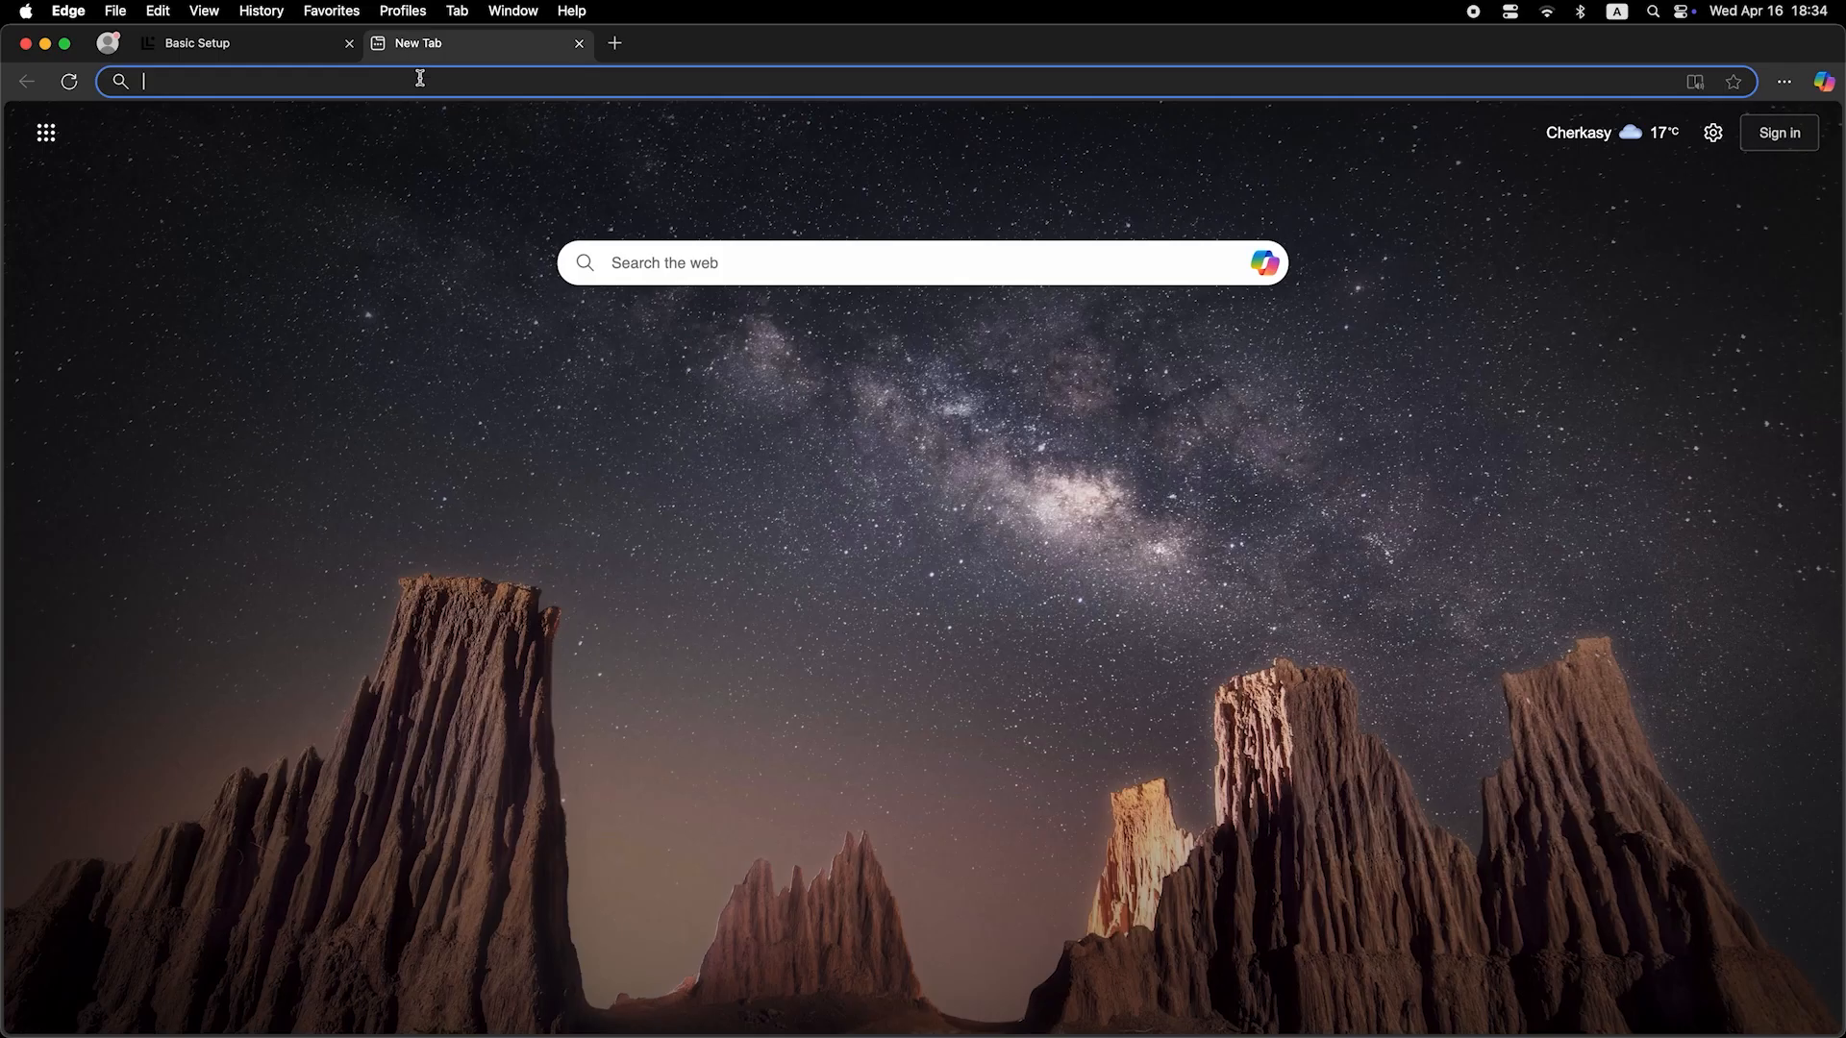
Reload the router page via 'dfdfdf' in the address bar, log in with the admin password, and decline saving it
left_click(421, 83)
type("dfdfdfdf")
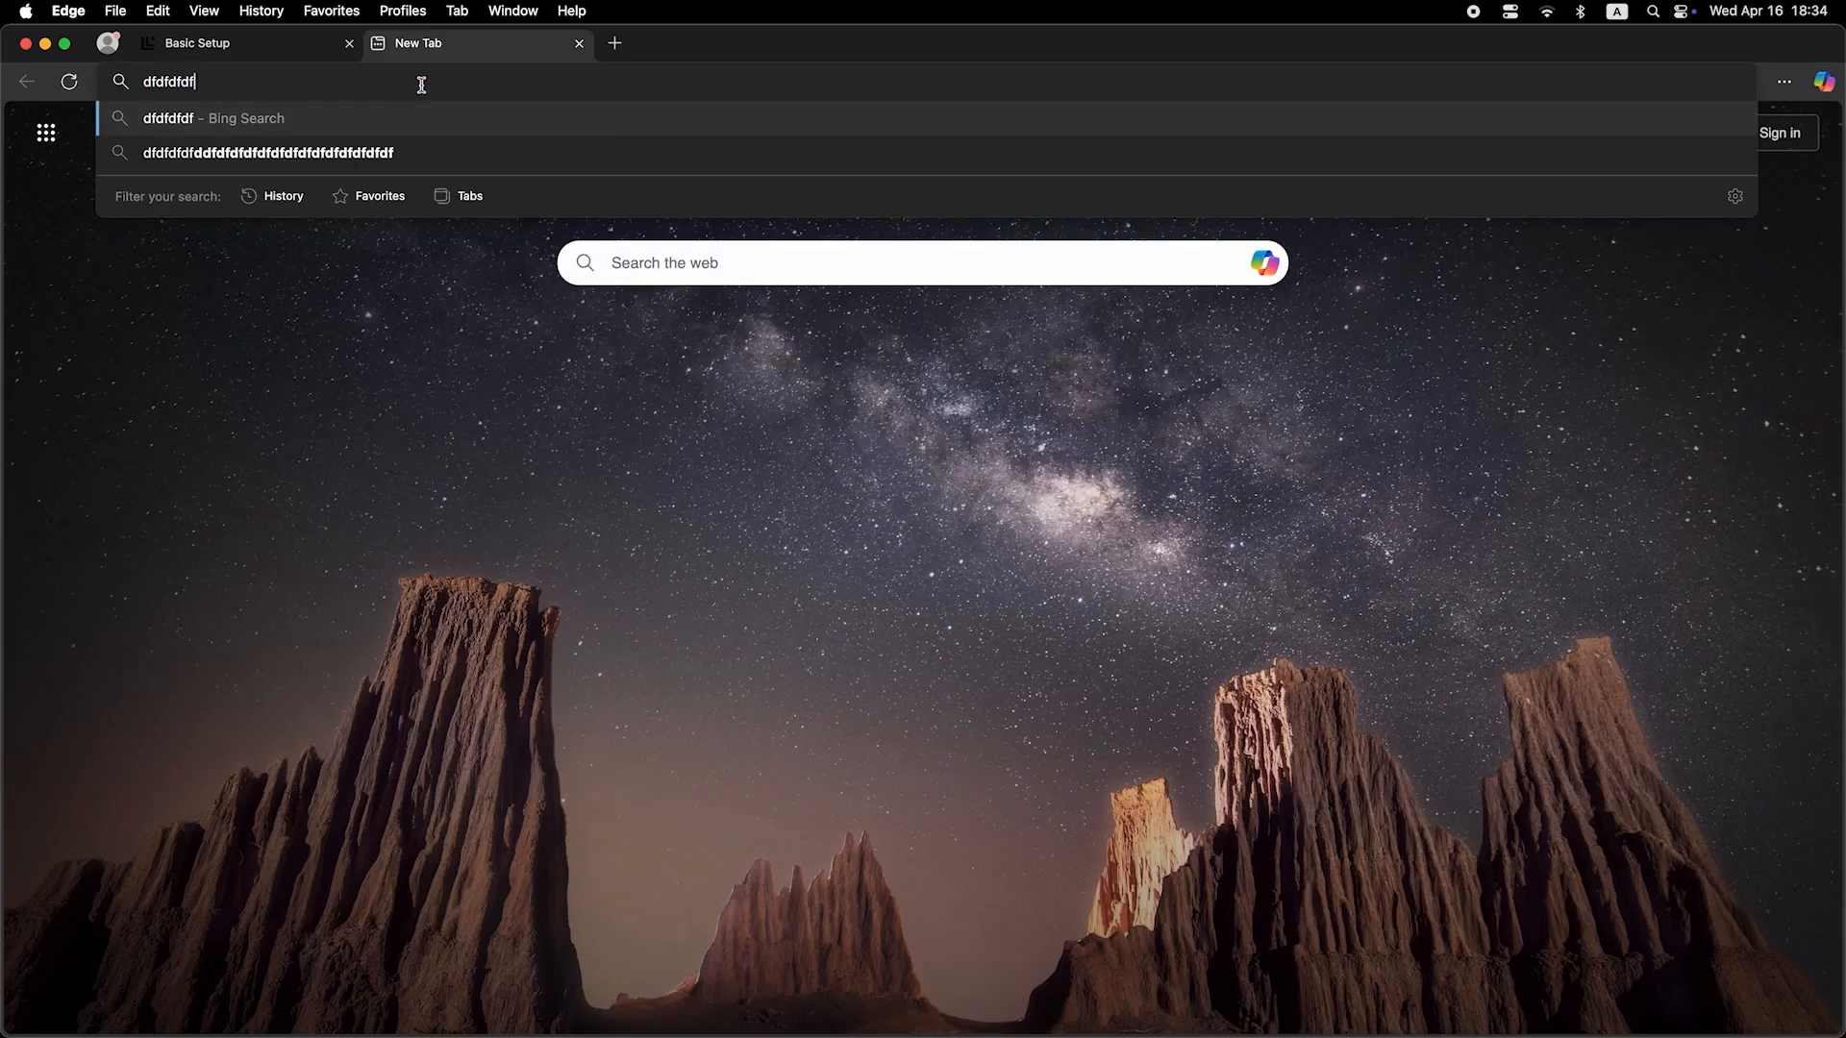
key("Return")
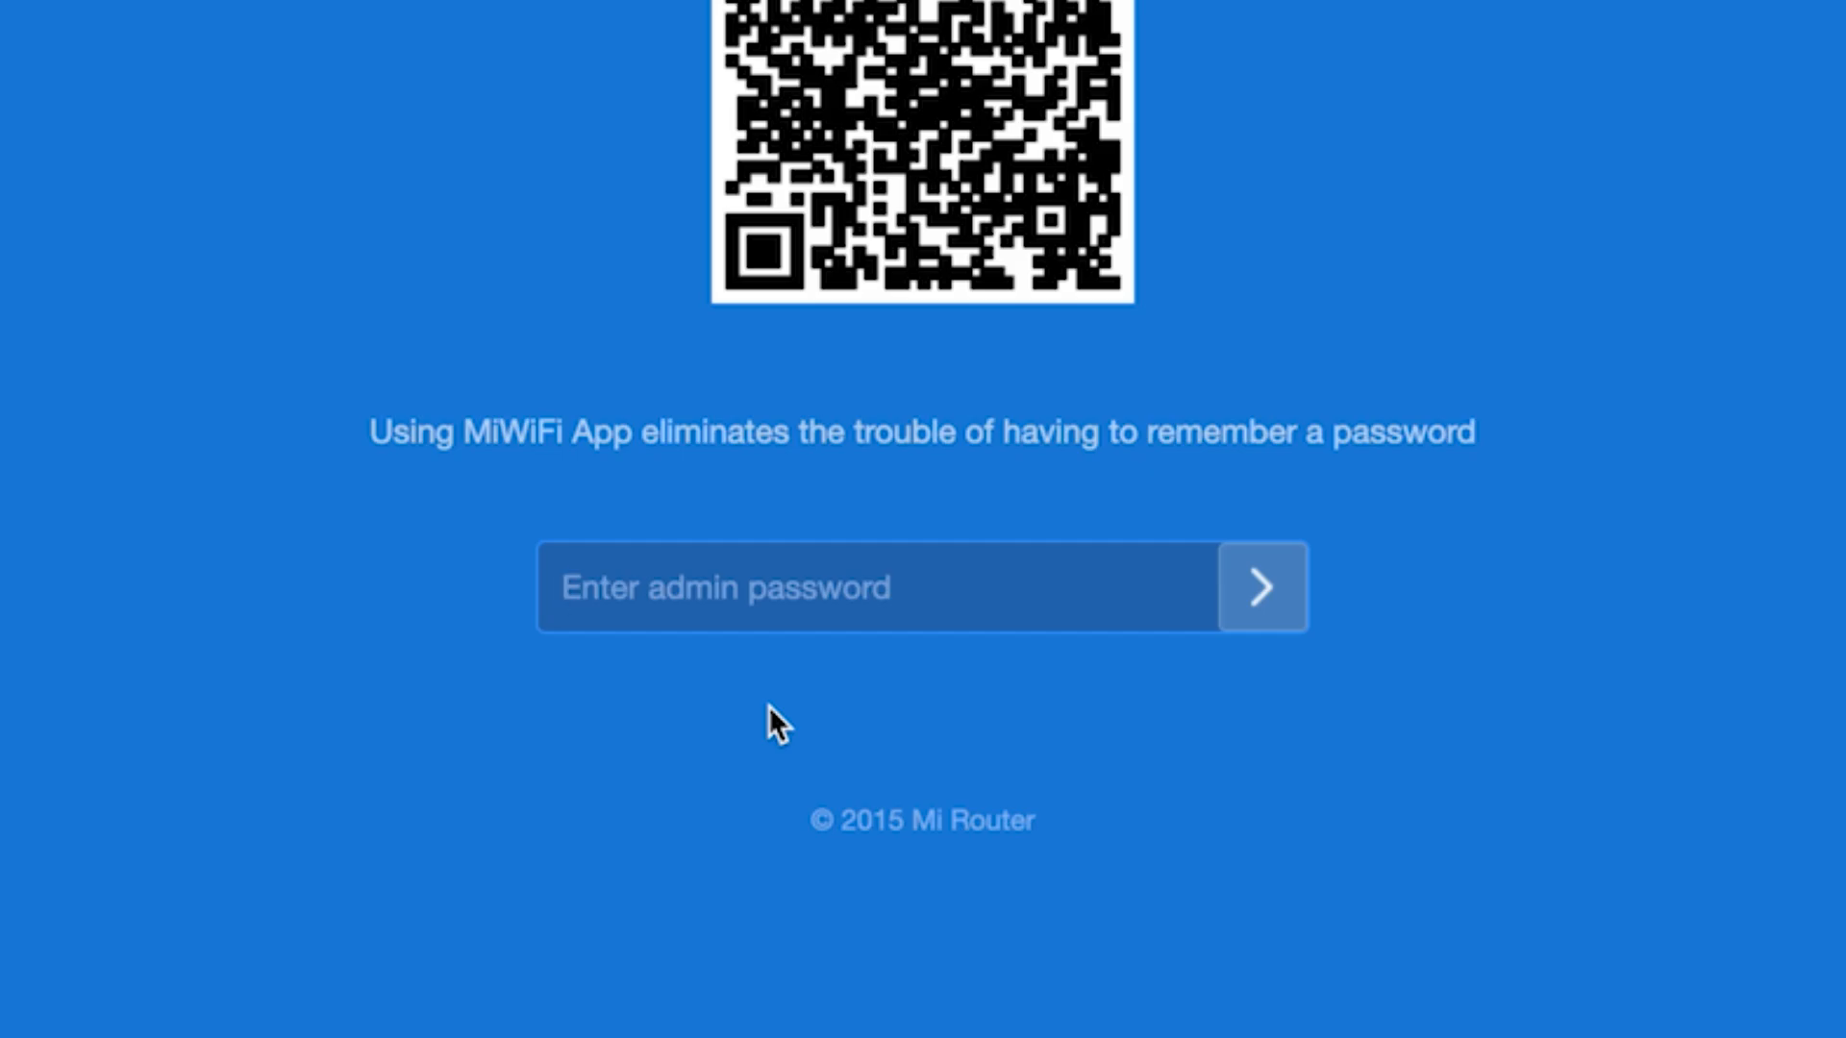
type("12345678")
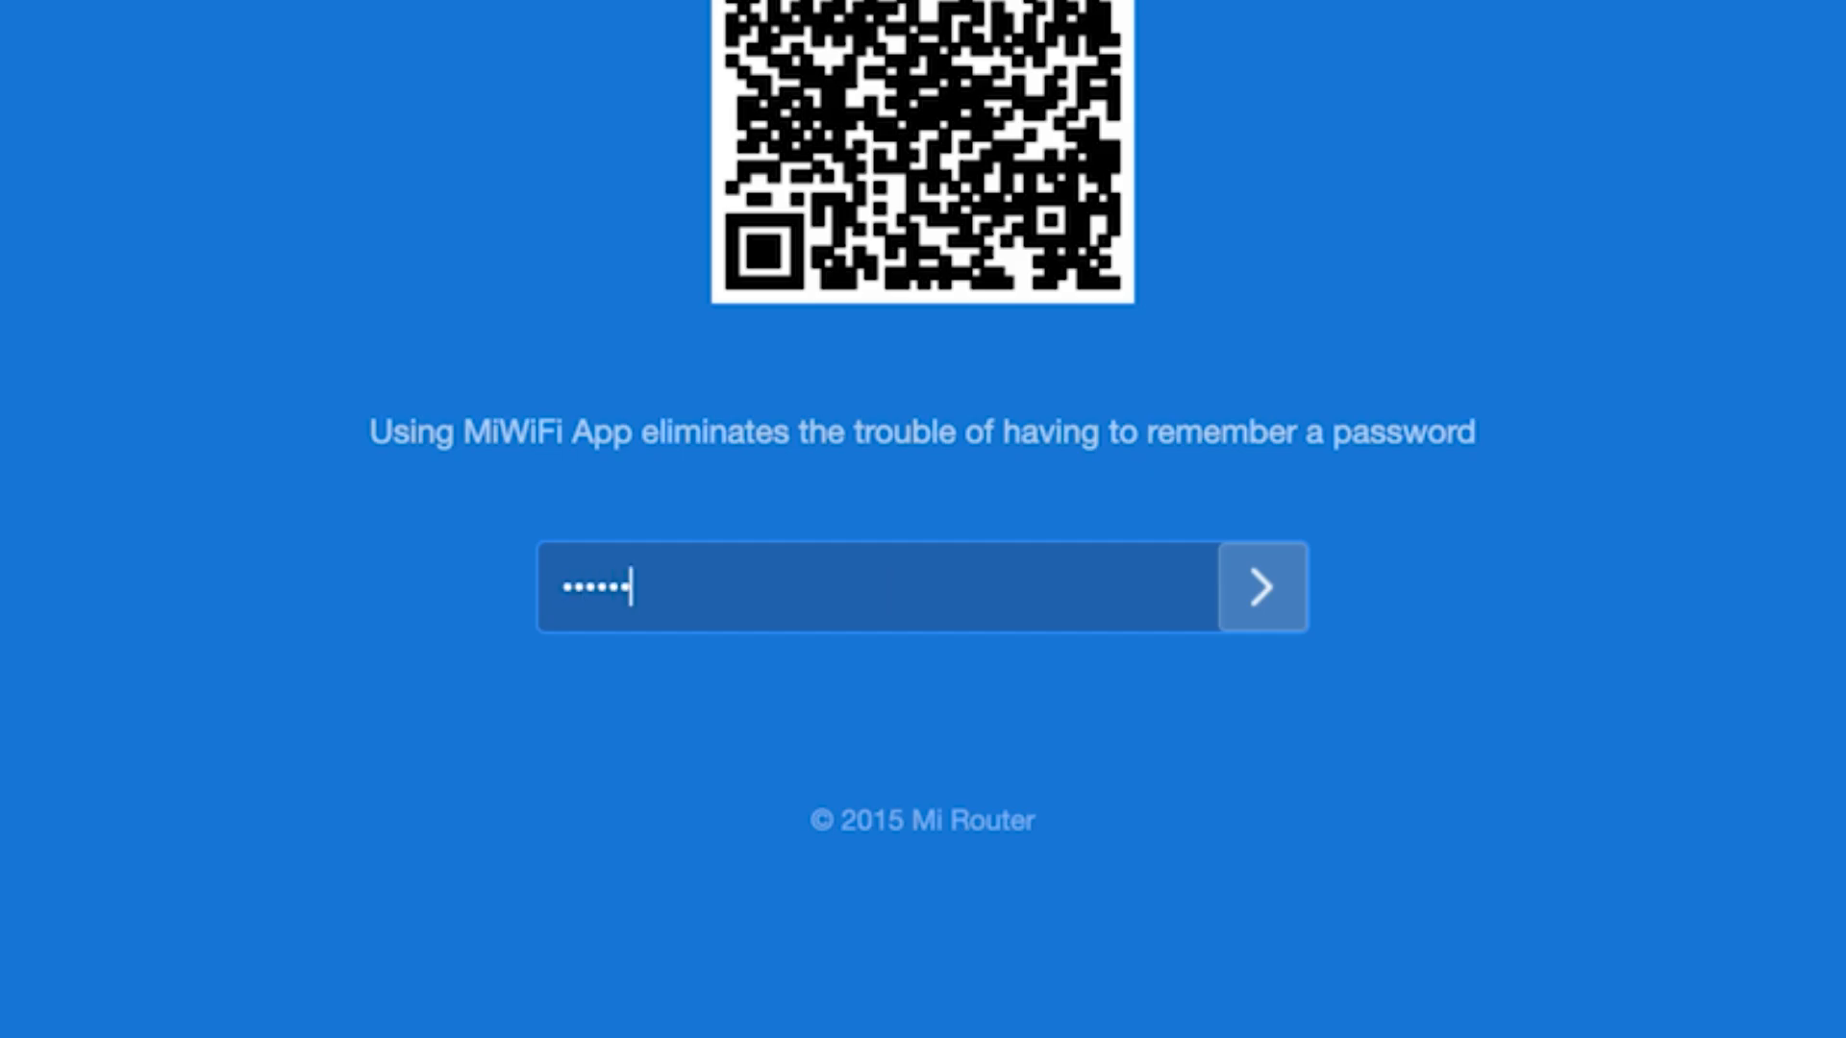
left_click(1255, 558)
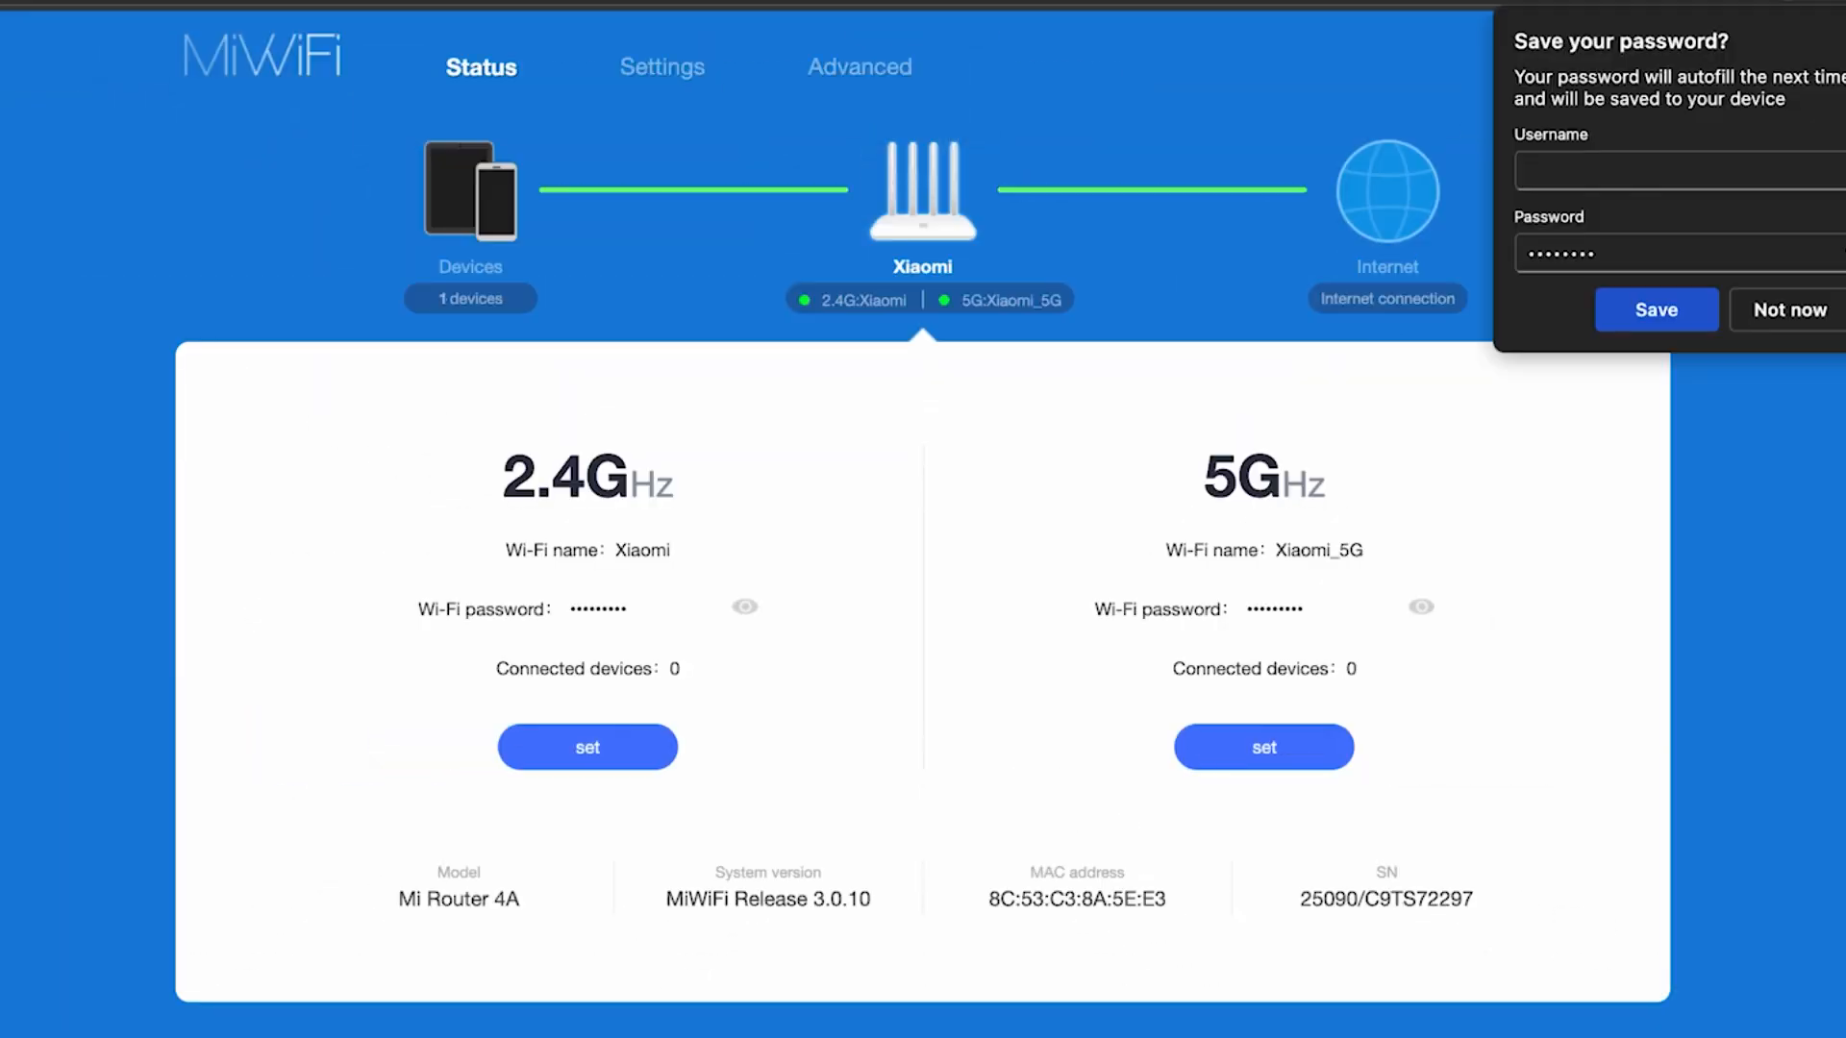
left_click(1786, 307)
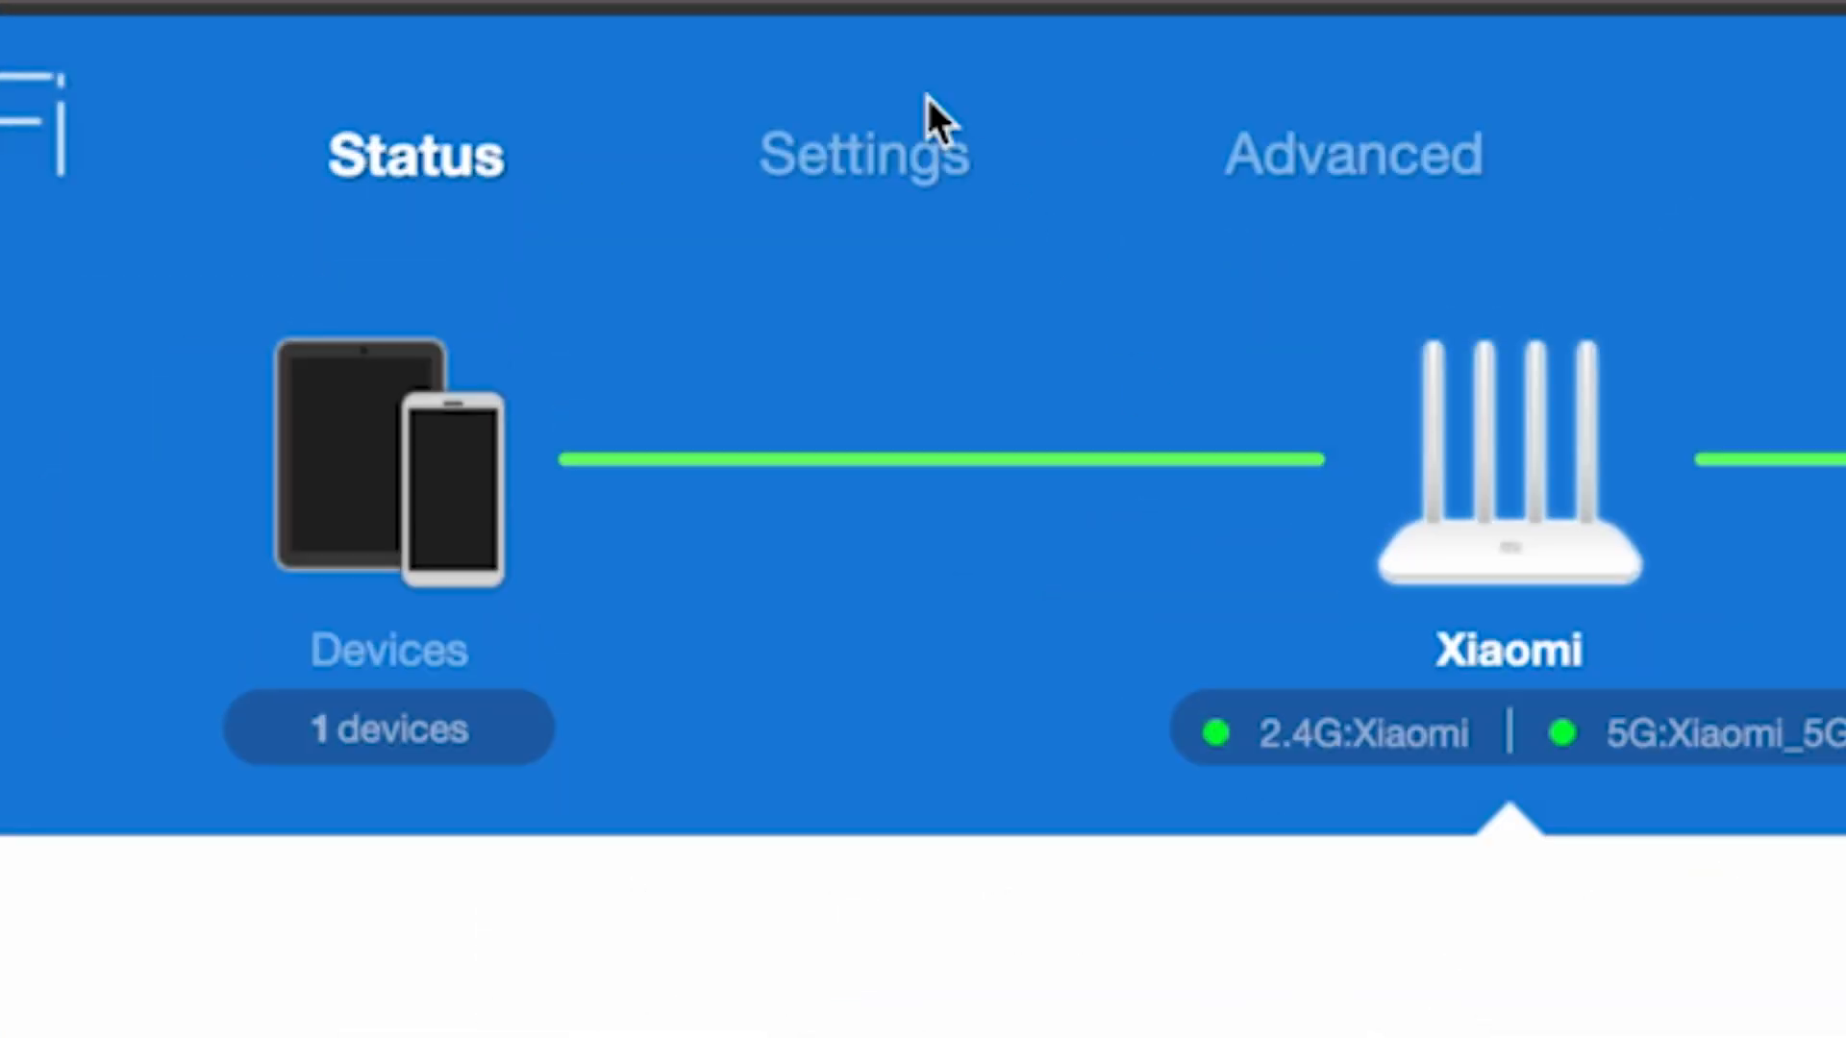
Clone the WAN MAC address to C8:A3:62:B0:D2:58 under Network settings
left_click(898, 144)
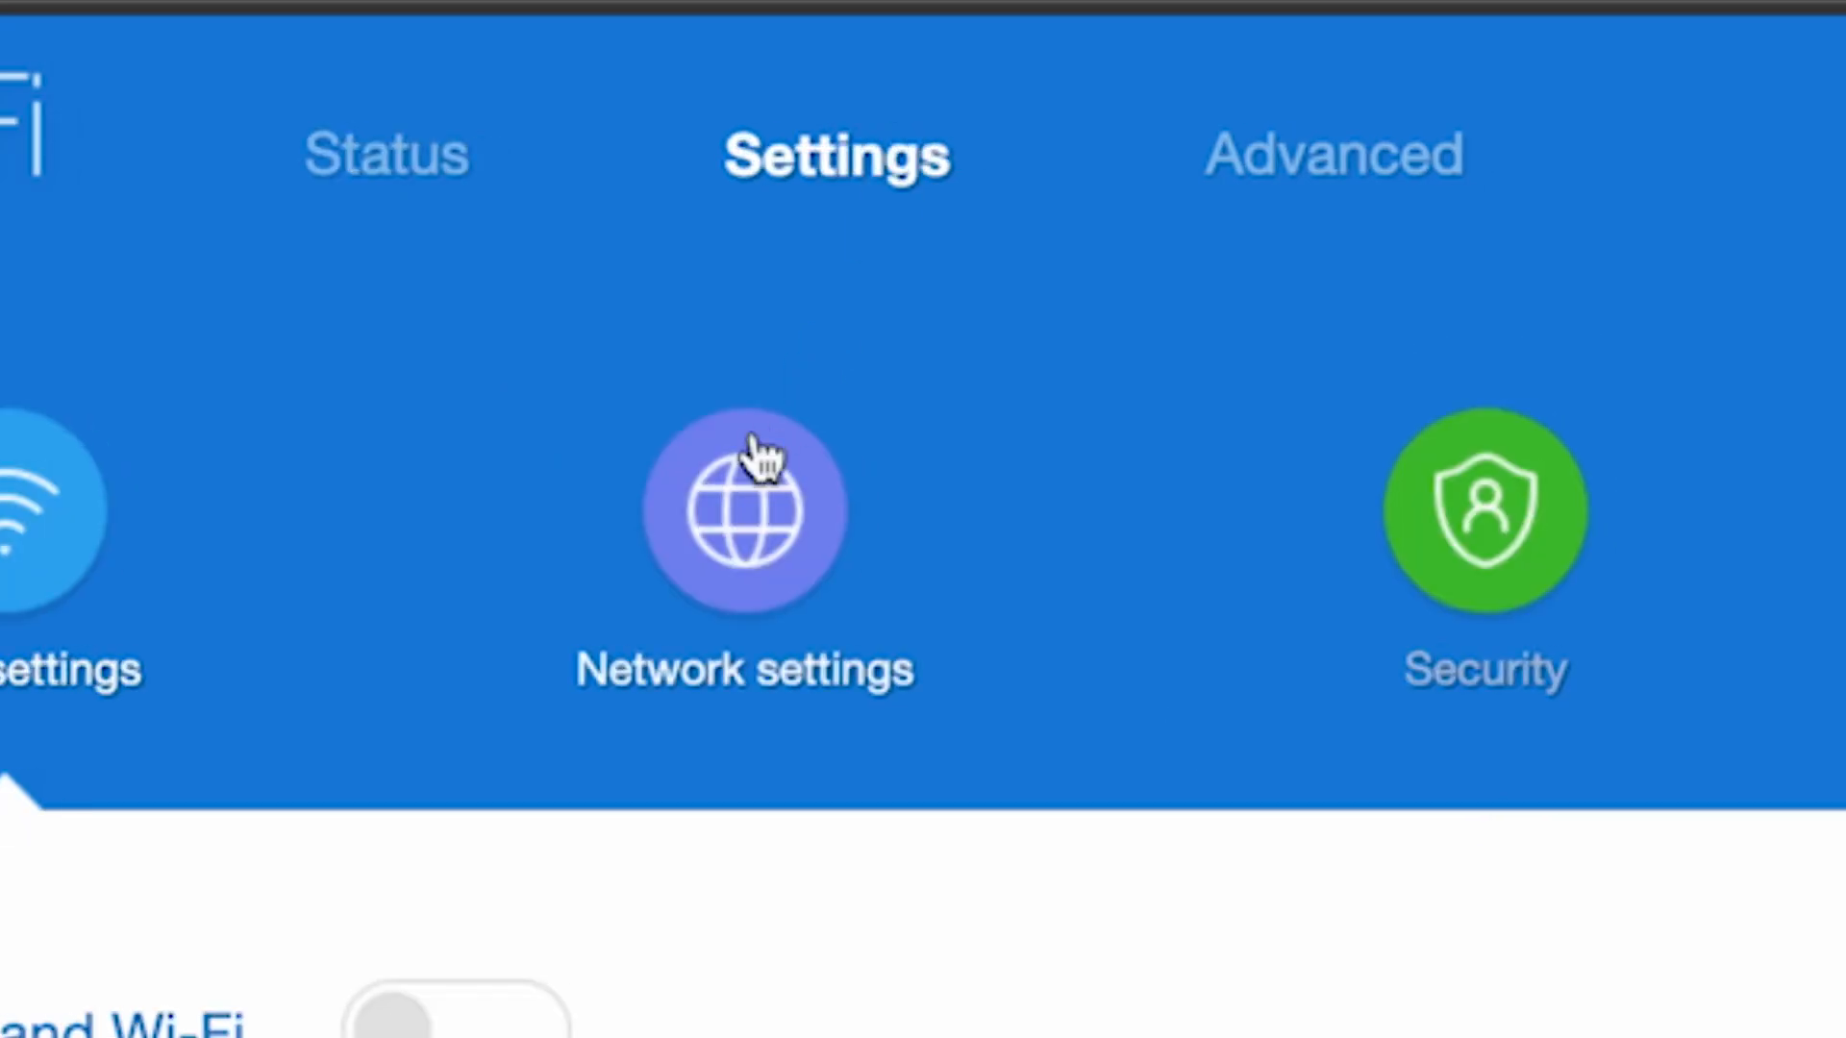
left_click(734, 519)
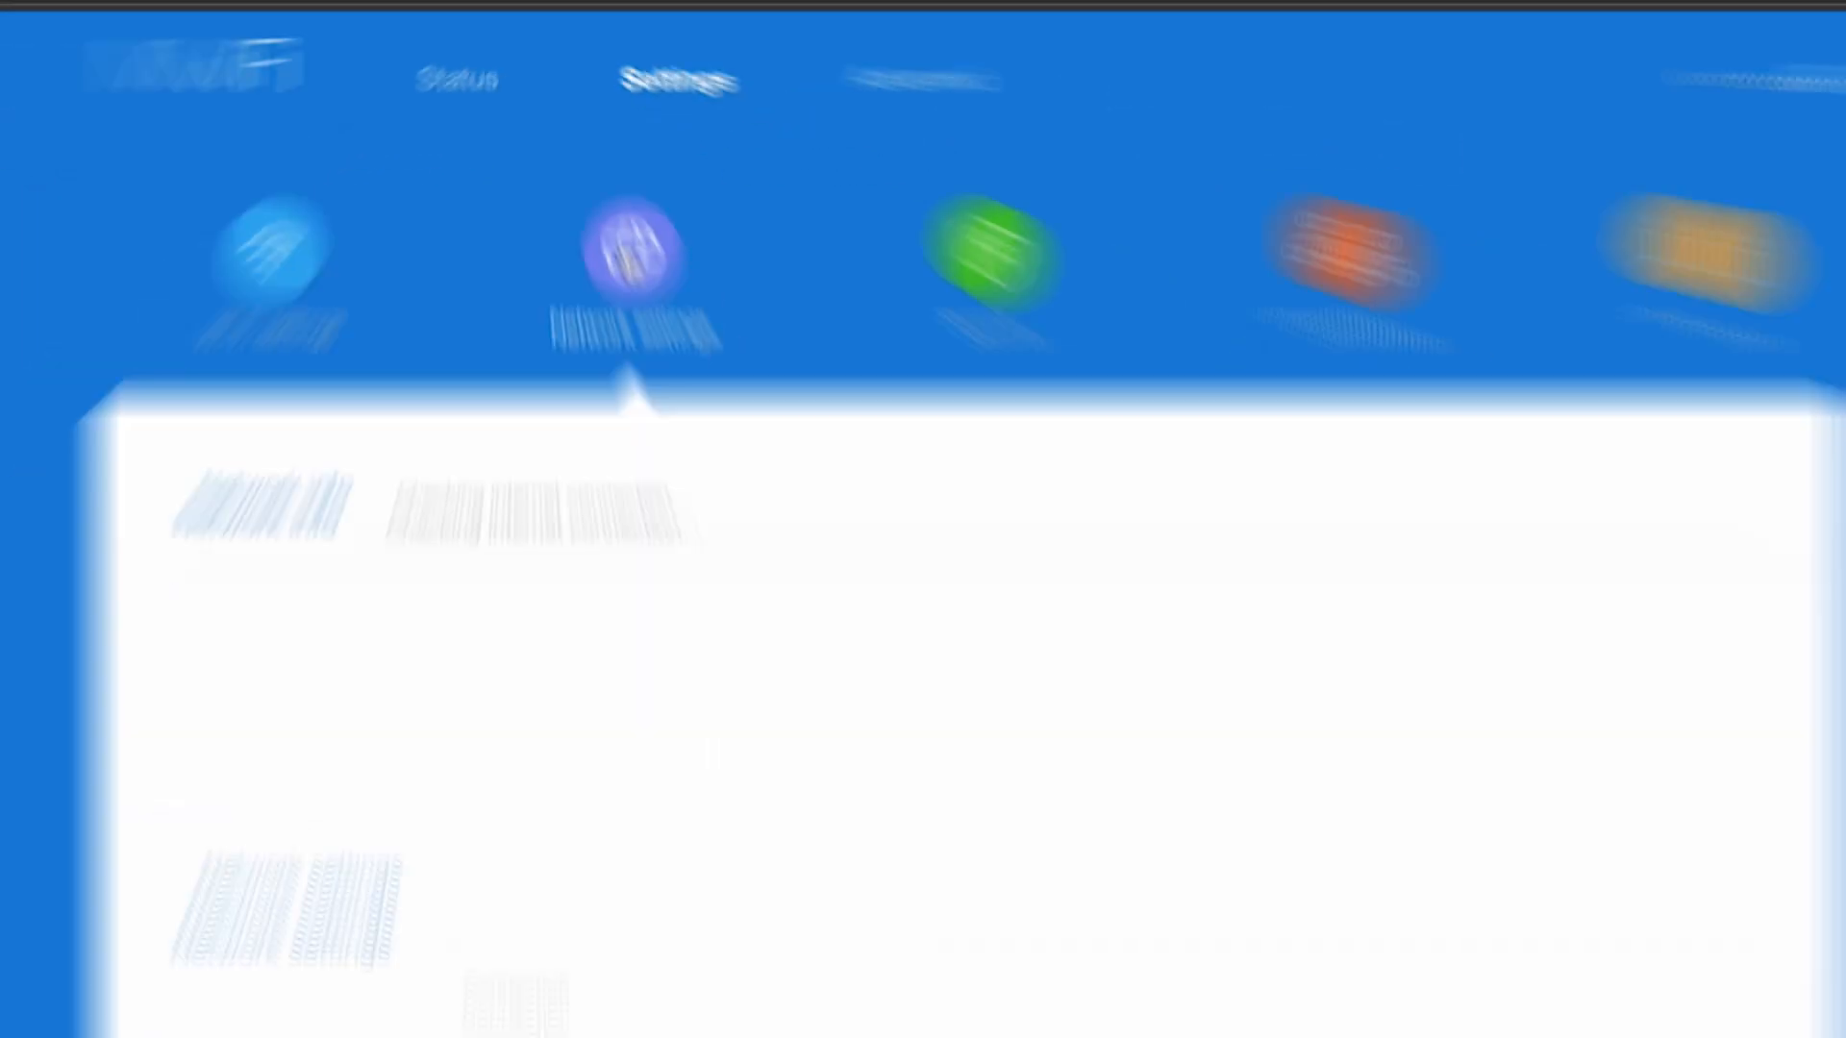
scroll(878, 272, "down", 6)
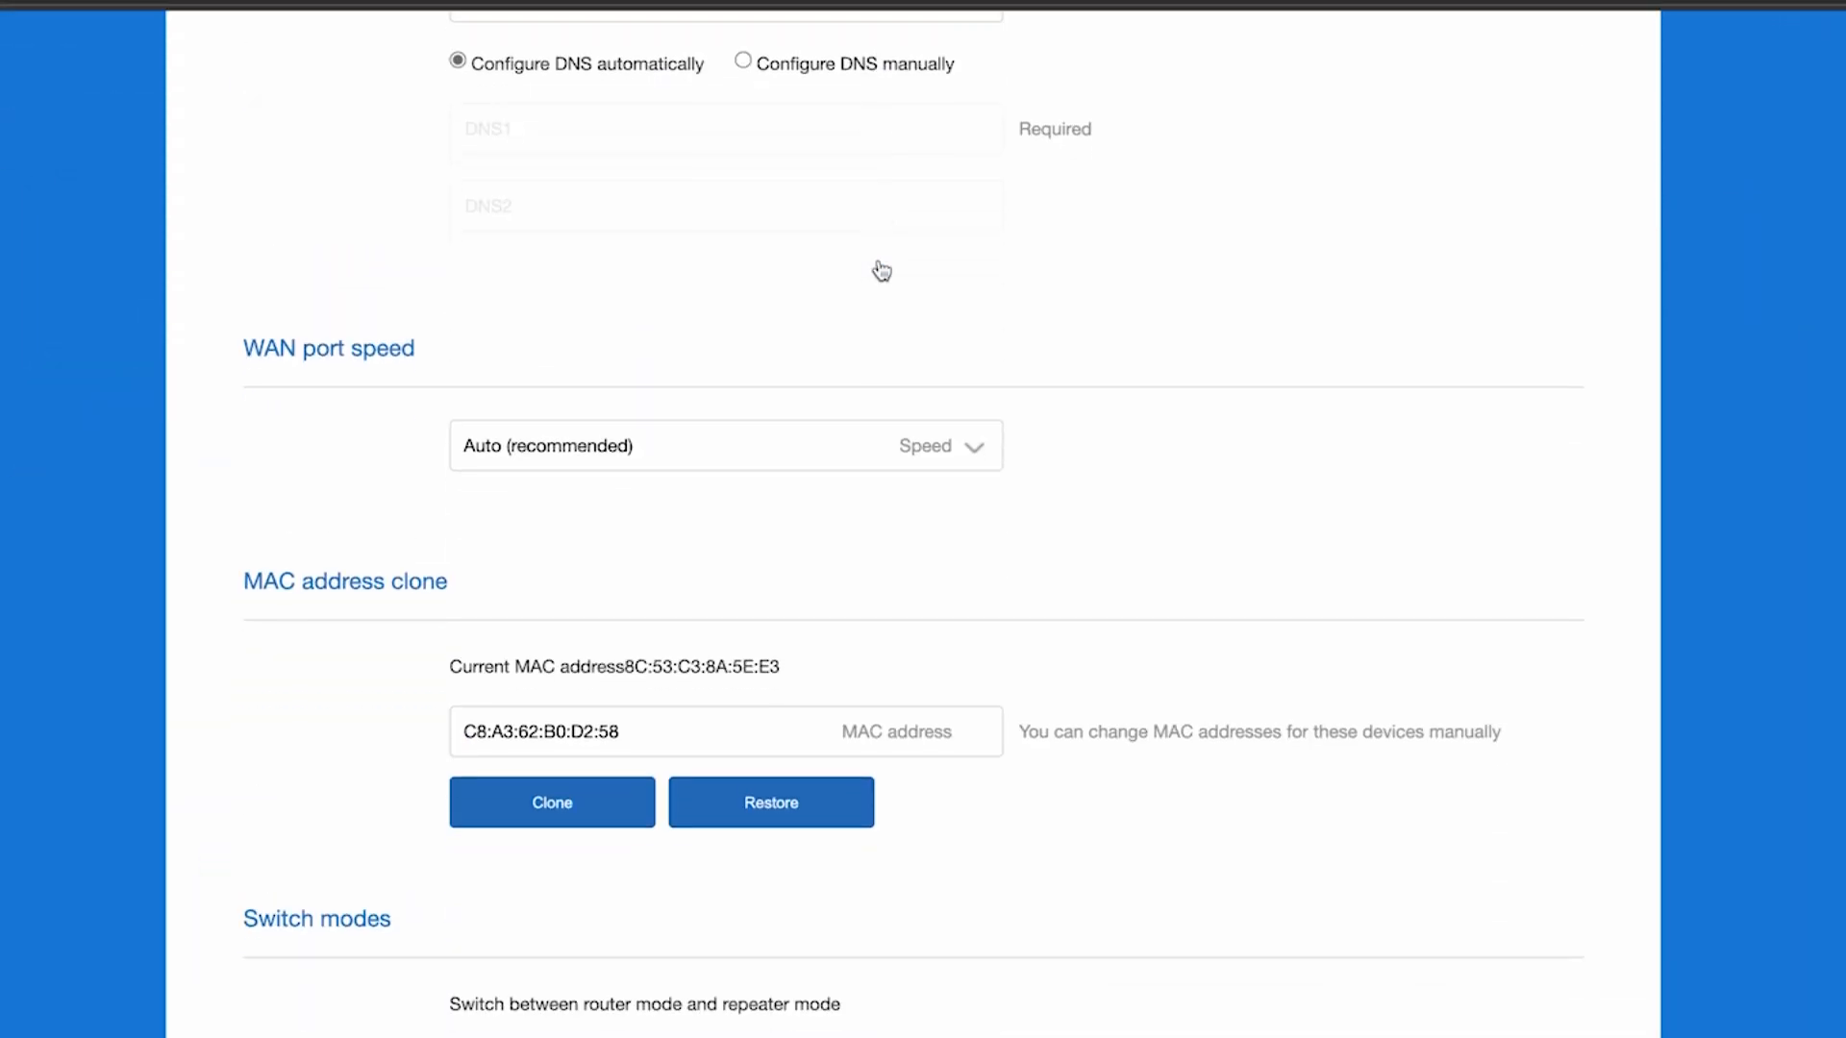
scroll(880, 270, "down", 3)
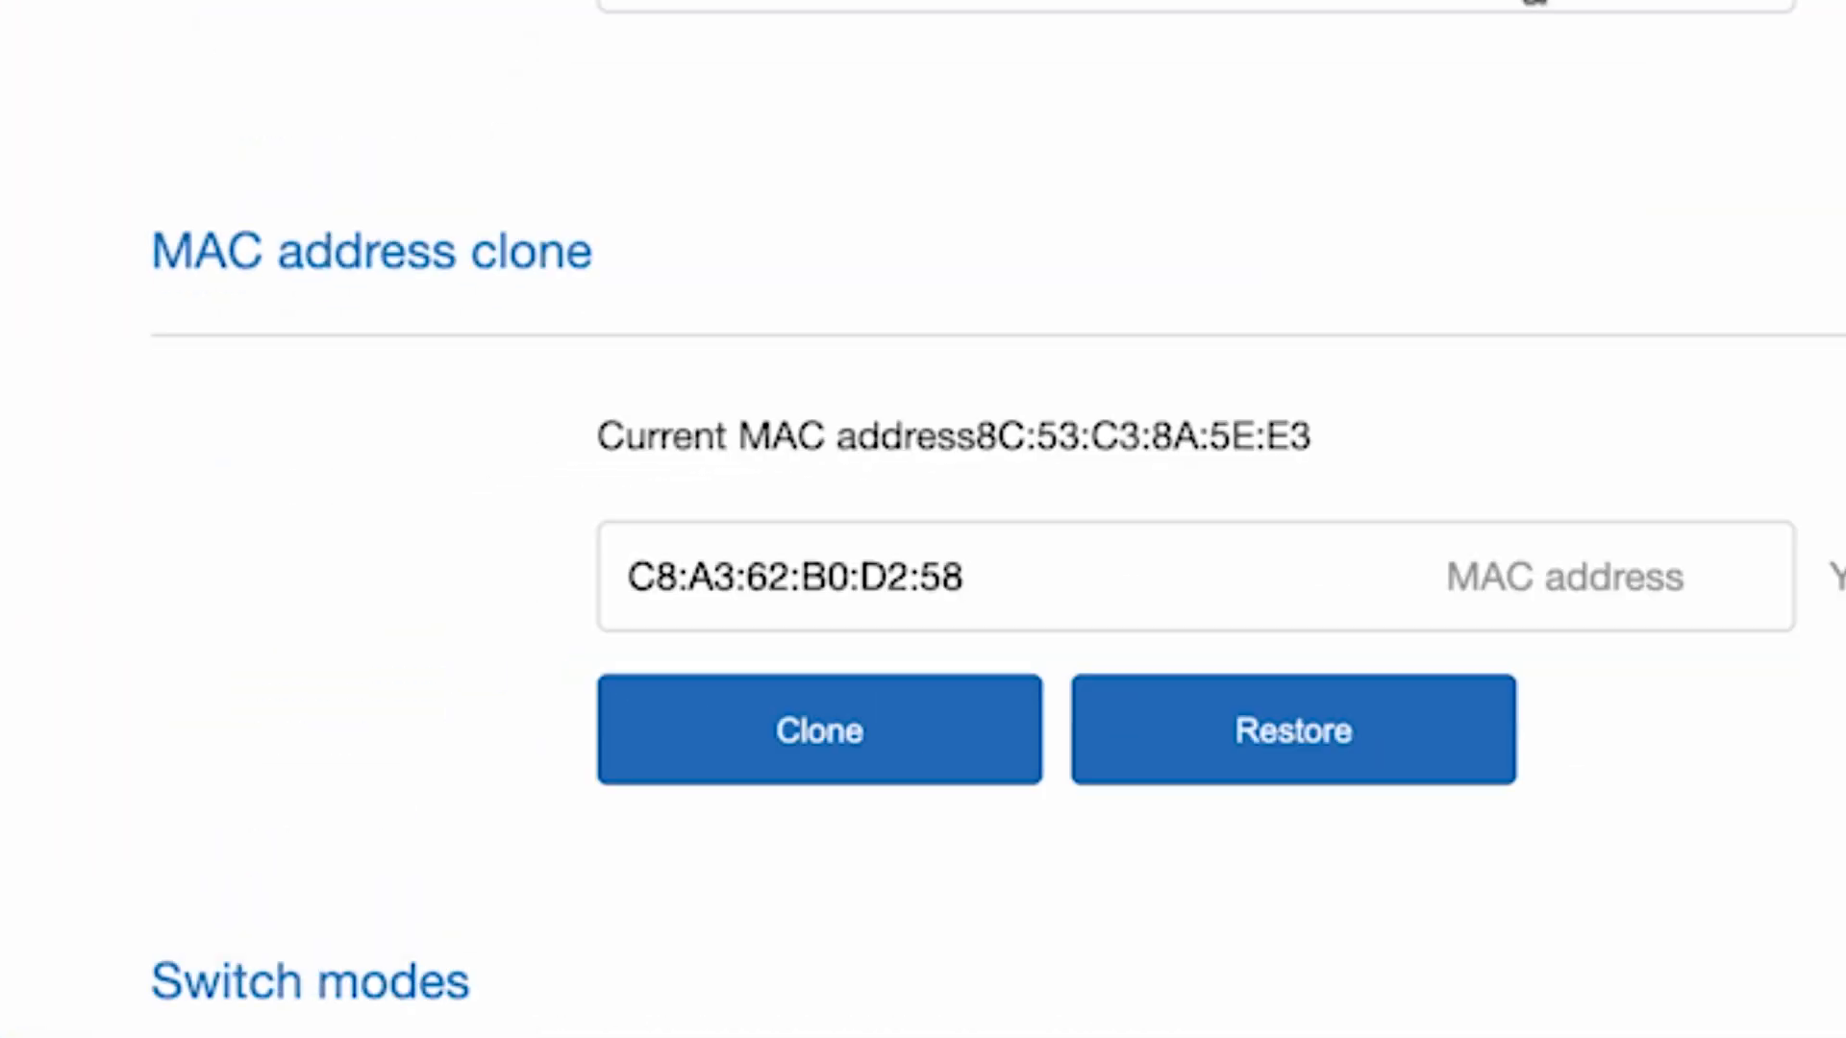
left_click(822, 731)
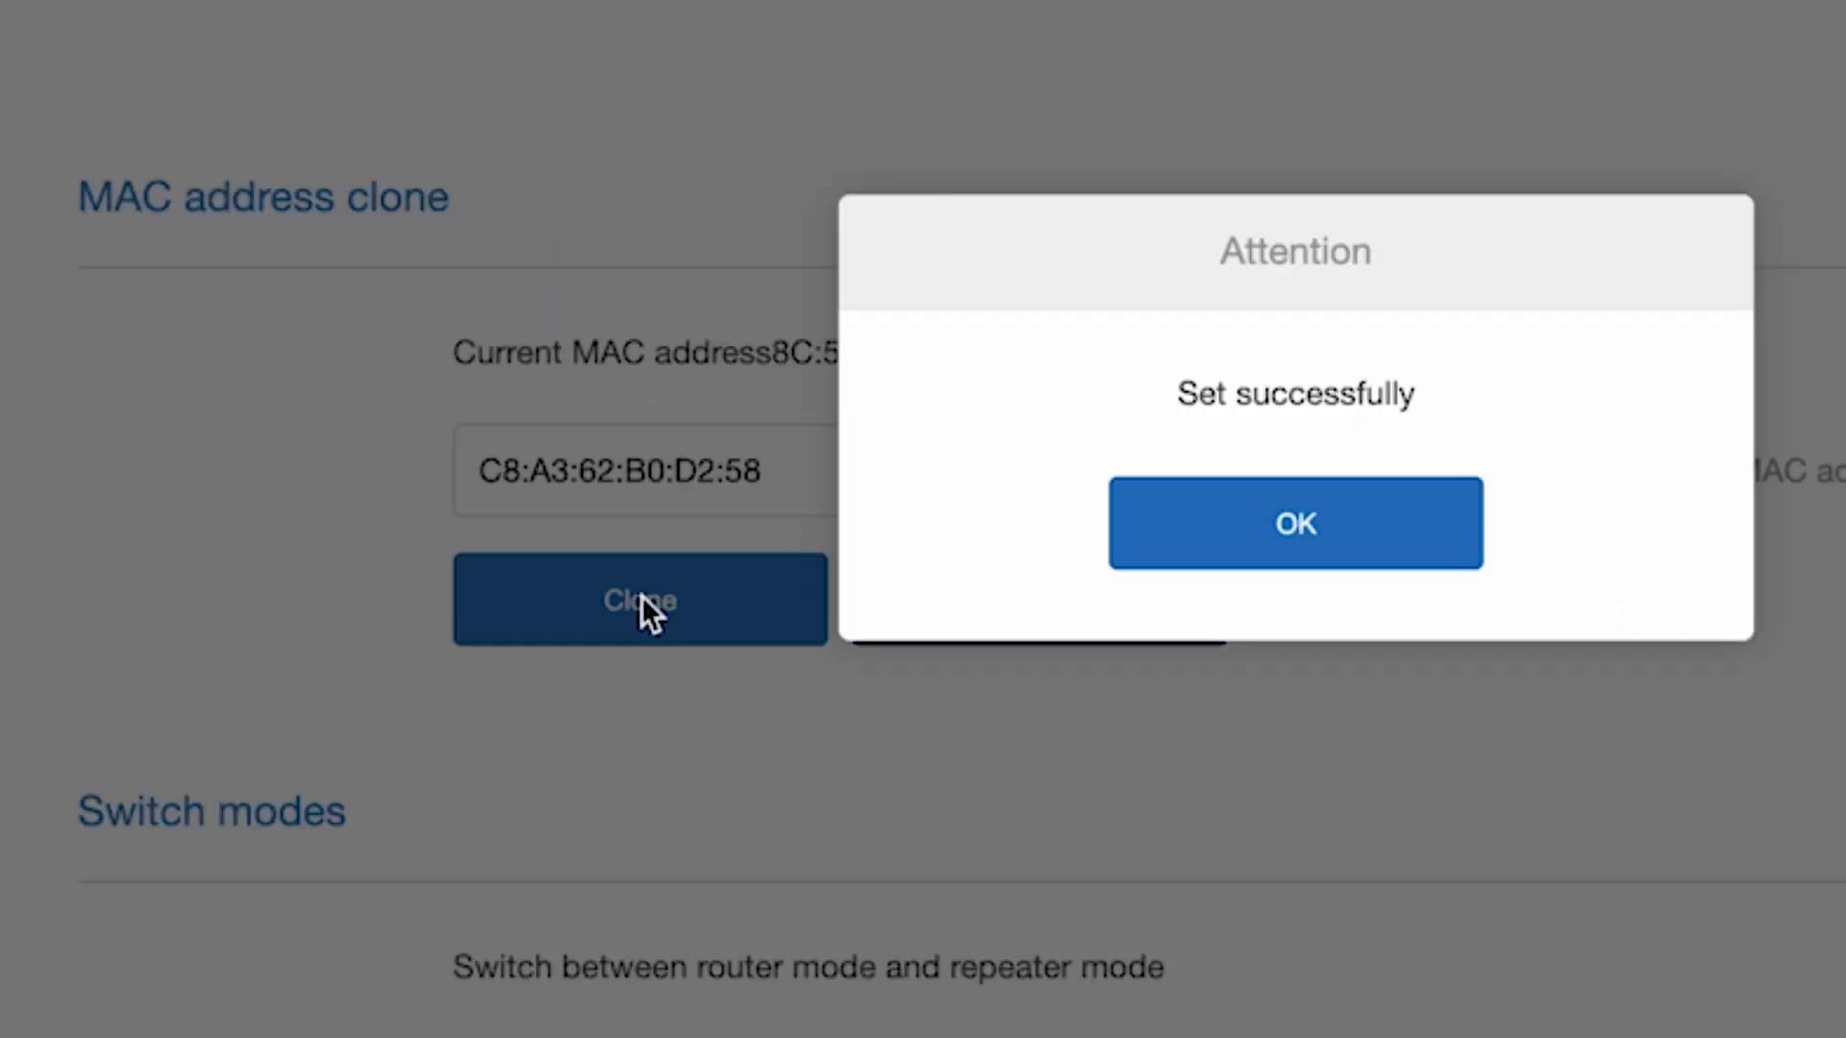
left_click(1338, 521)
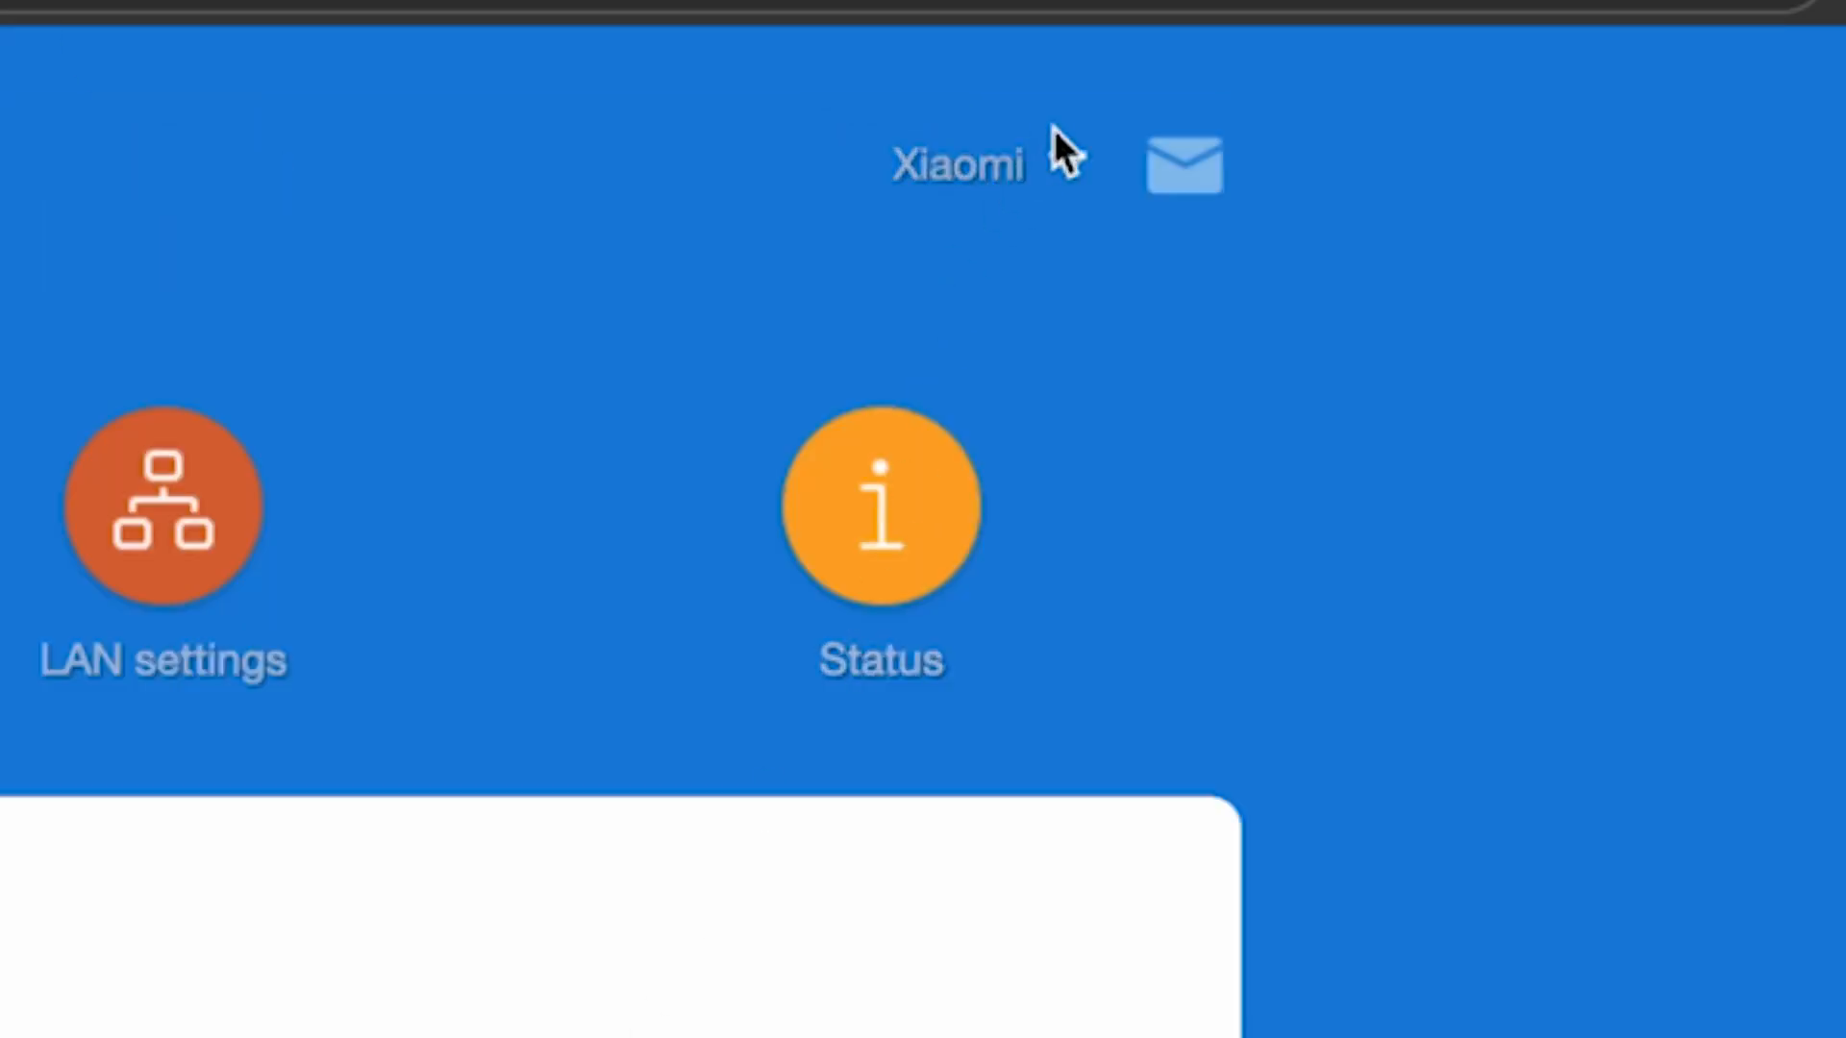
Reboot the router from the Xiaomi account menu, then enter 'dfdfdfdf' in the browser
left_click(1063, 177)
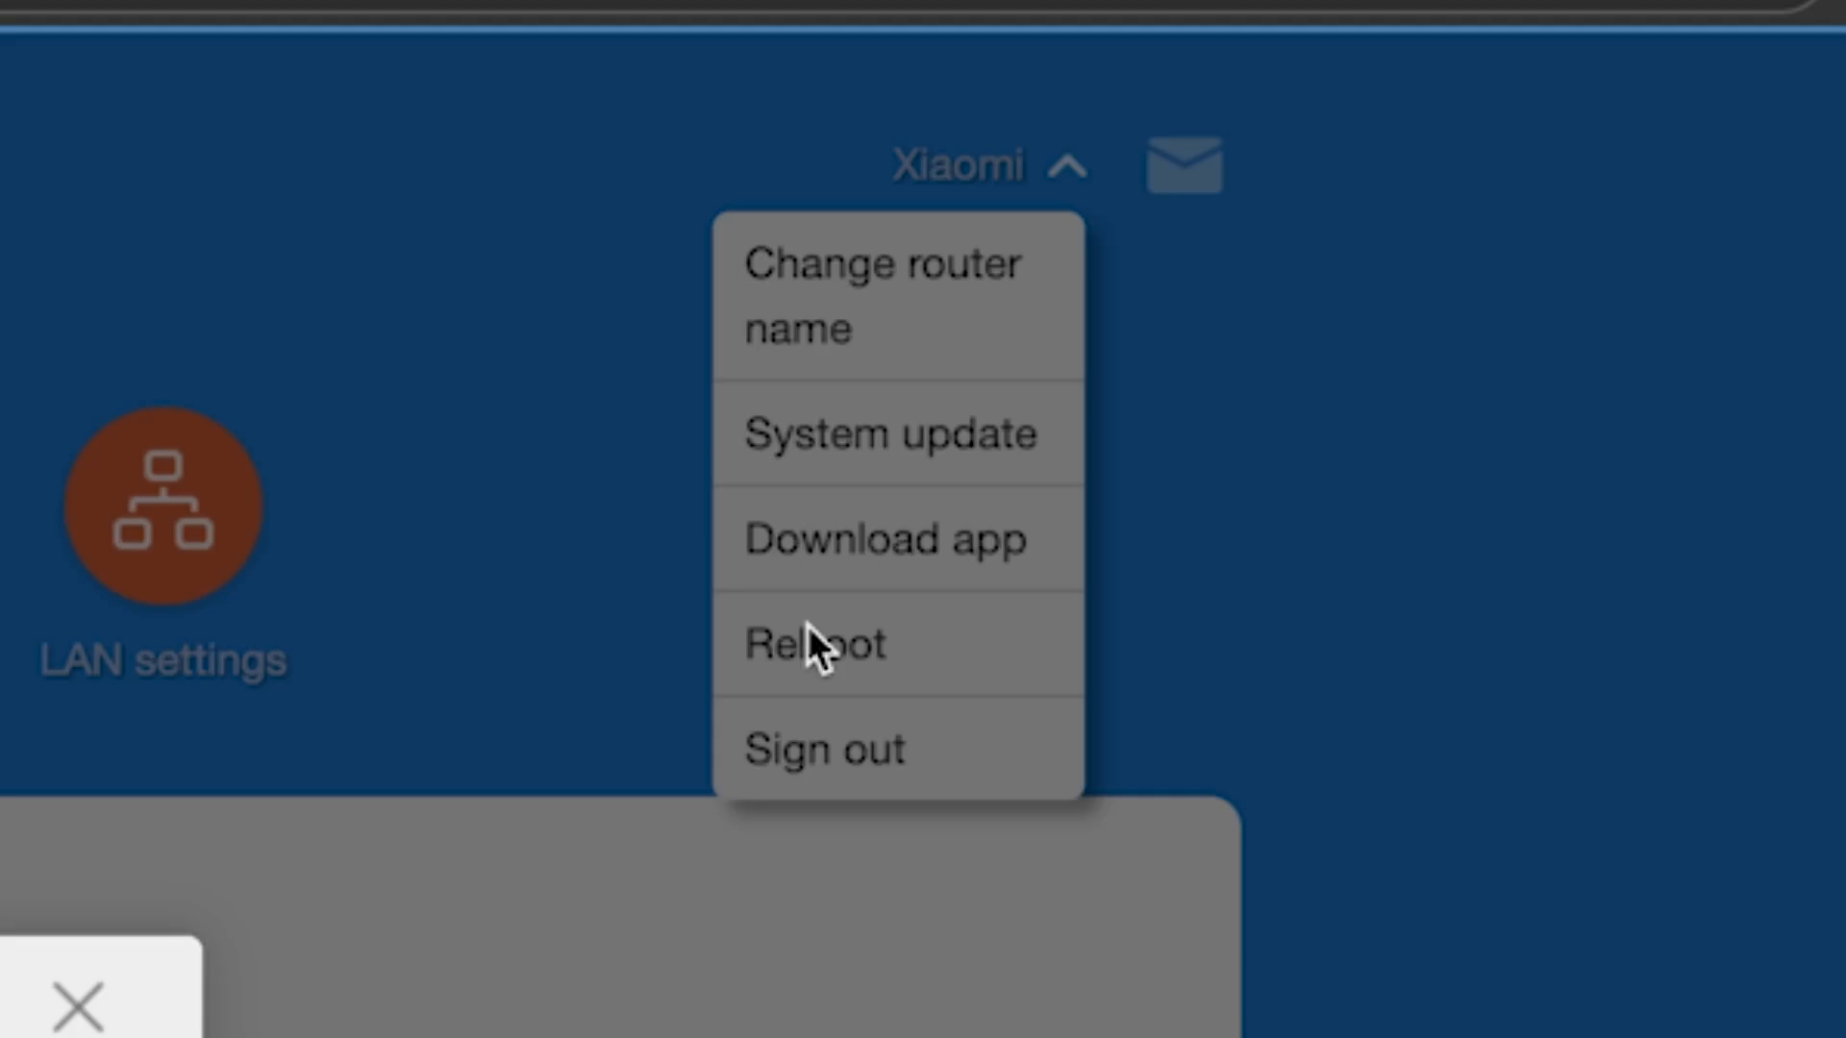
left_click(807, 639)
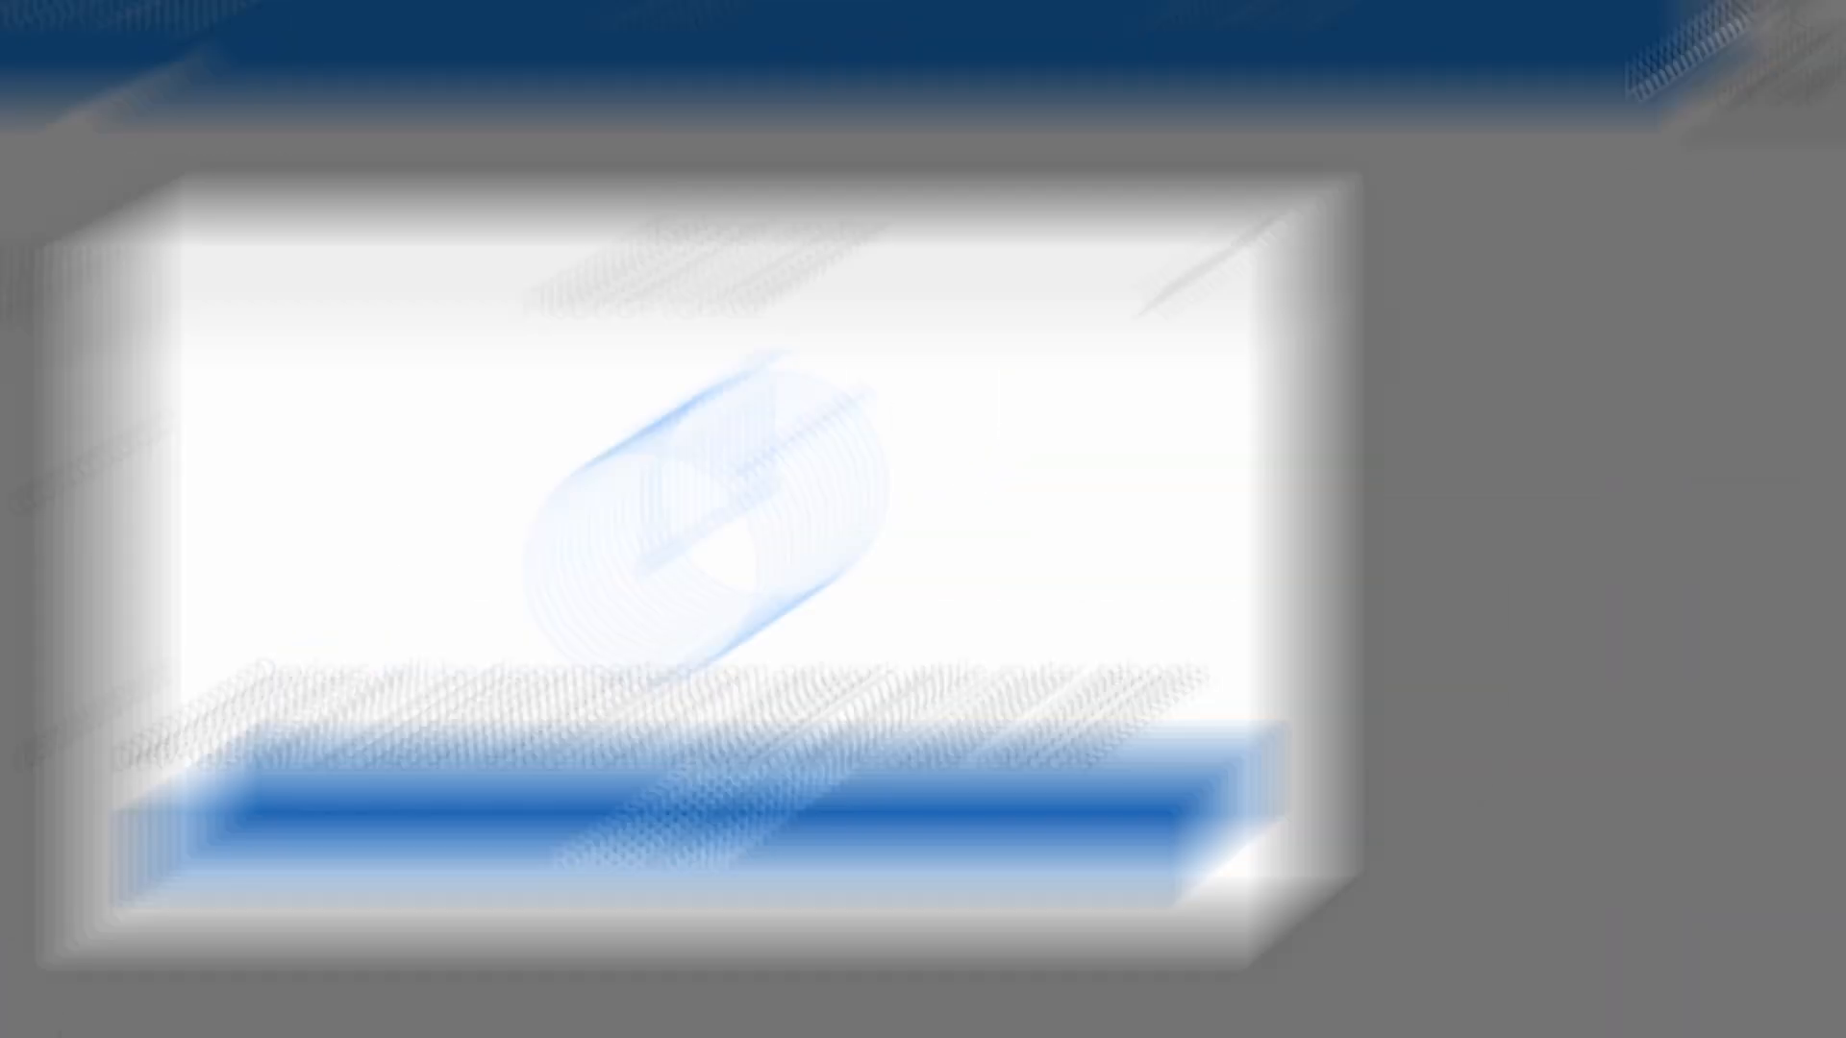
left_click(899, 671)
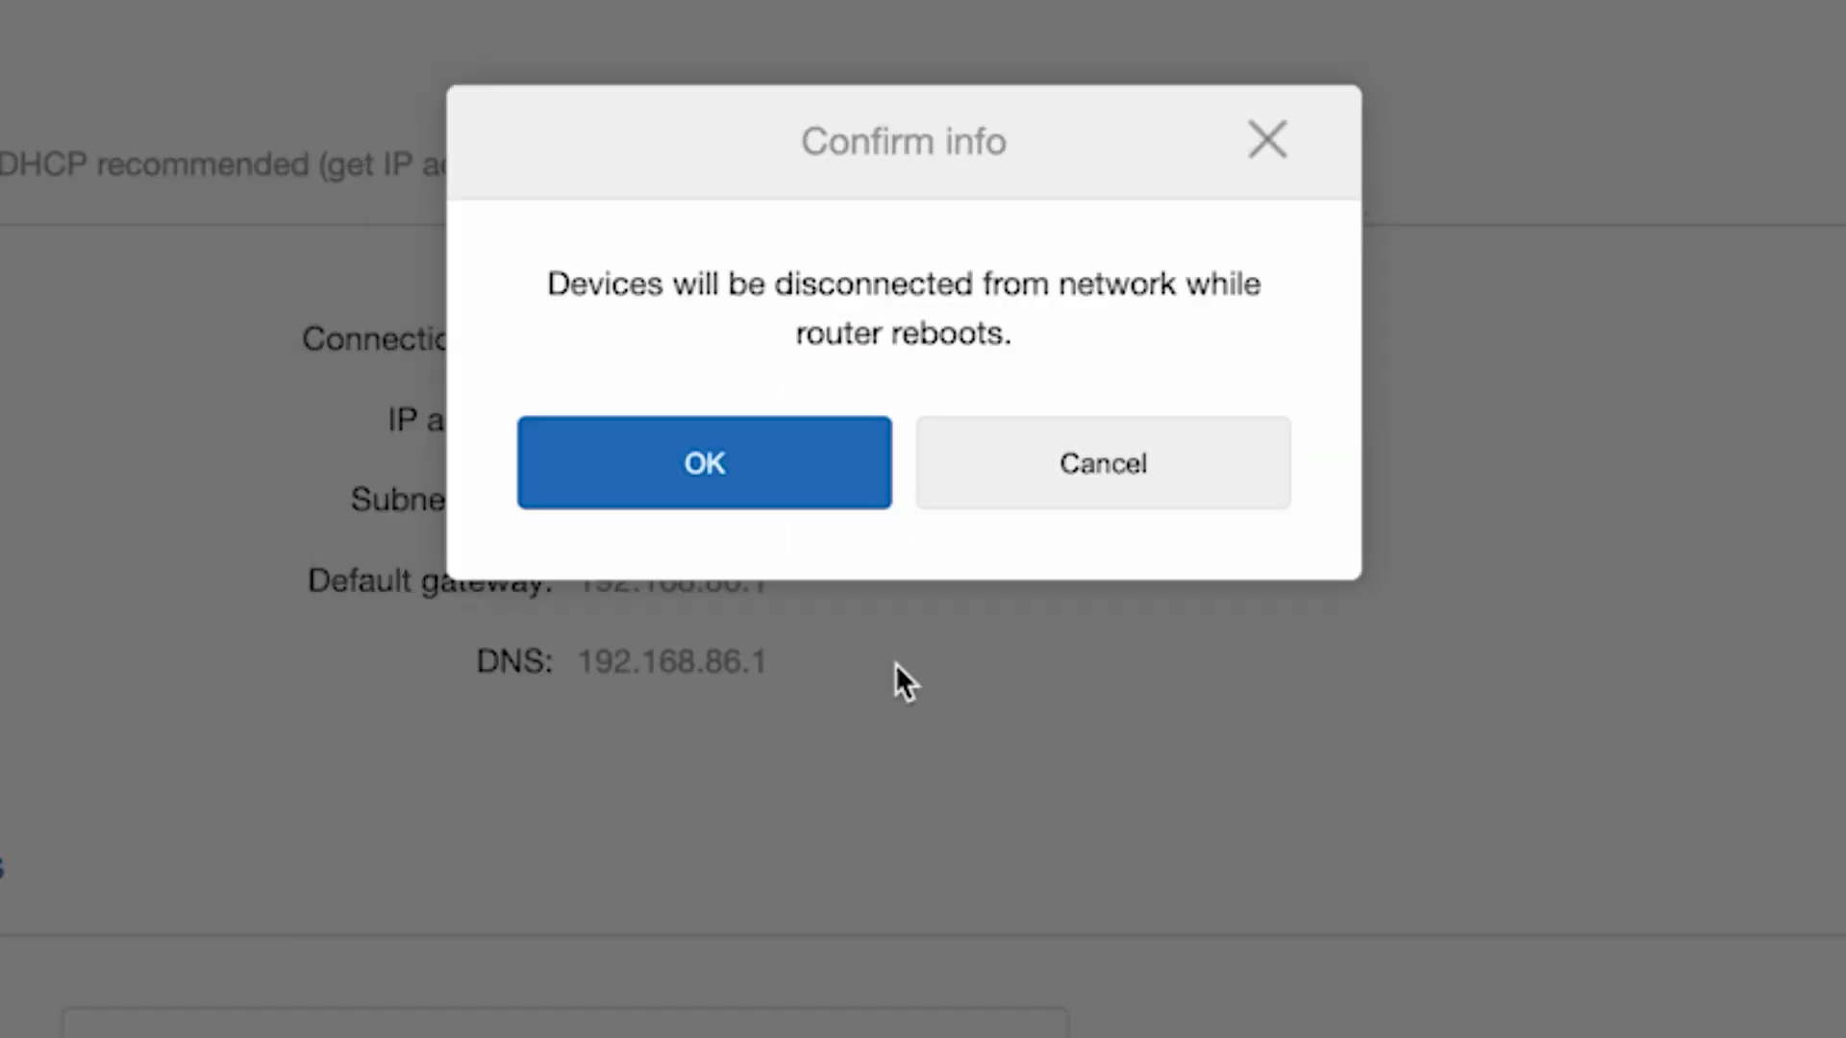
left_click(827, 467)
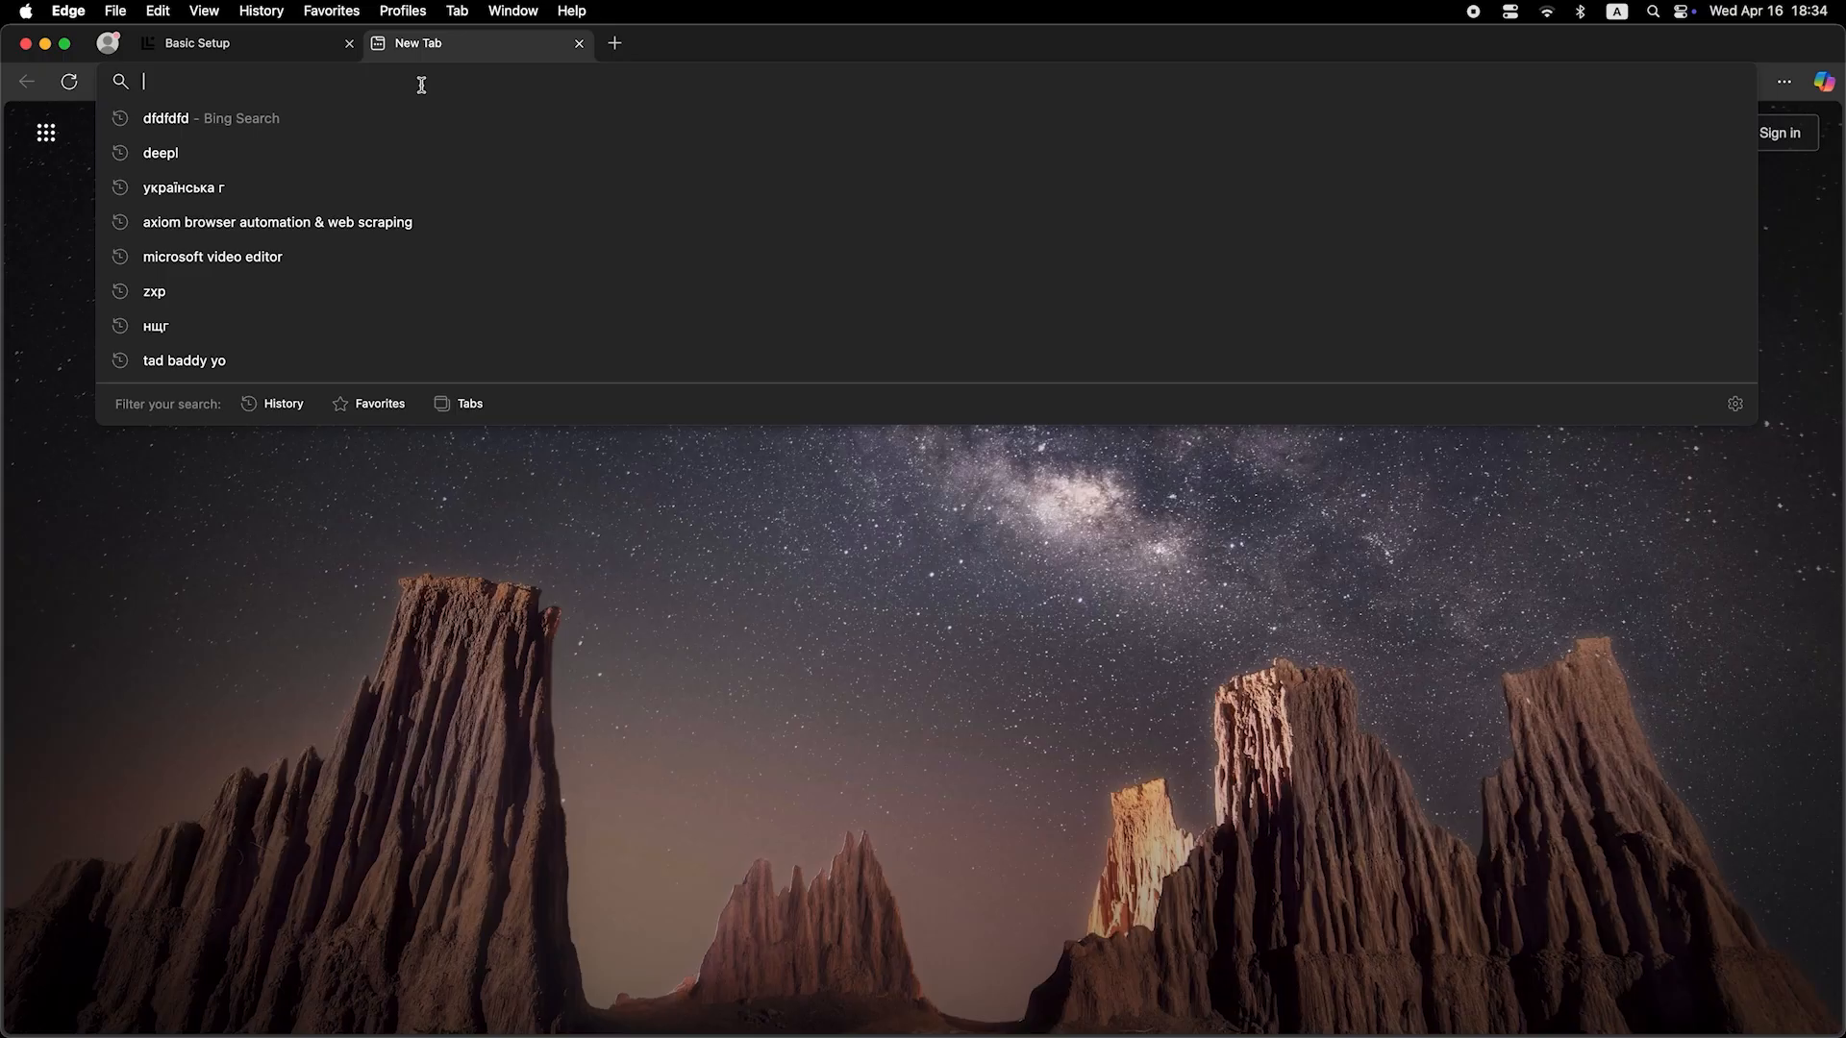
type("dfdfdf")
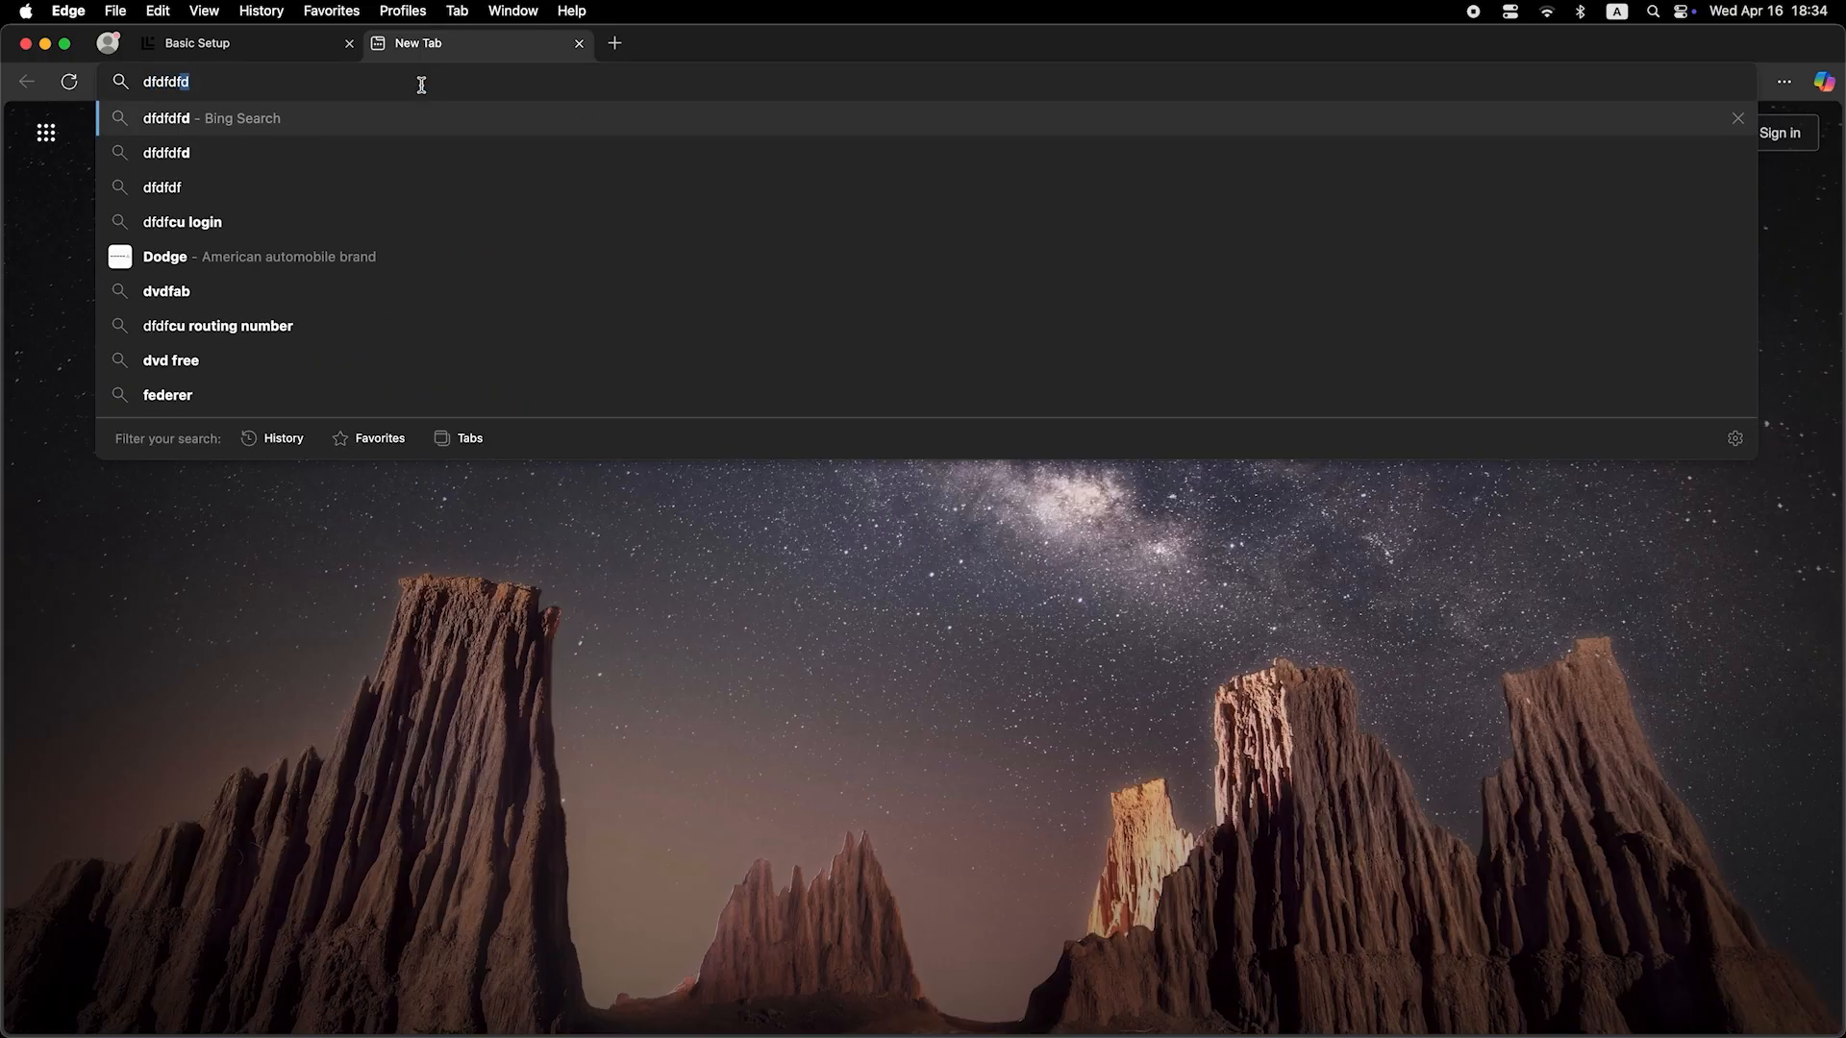
type("df")
key("Return")
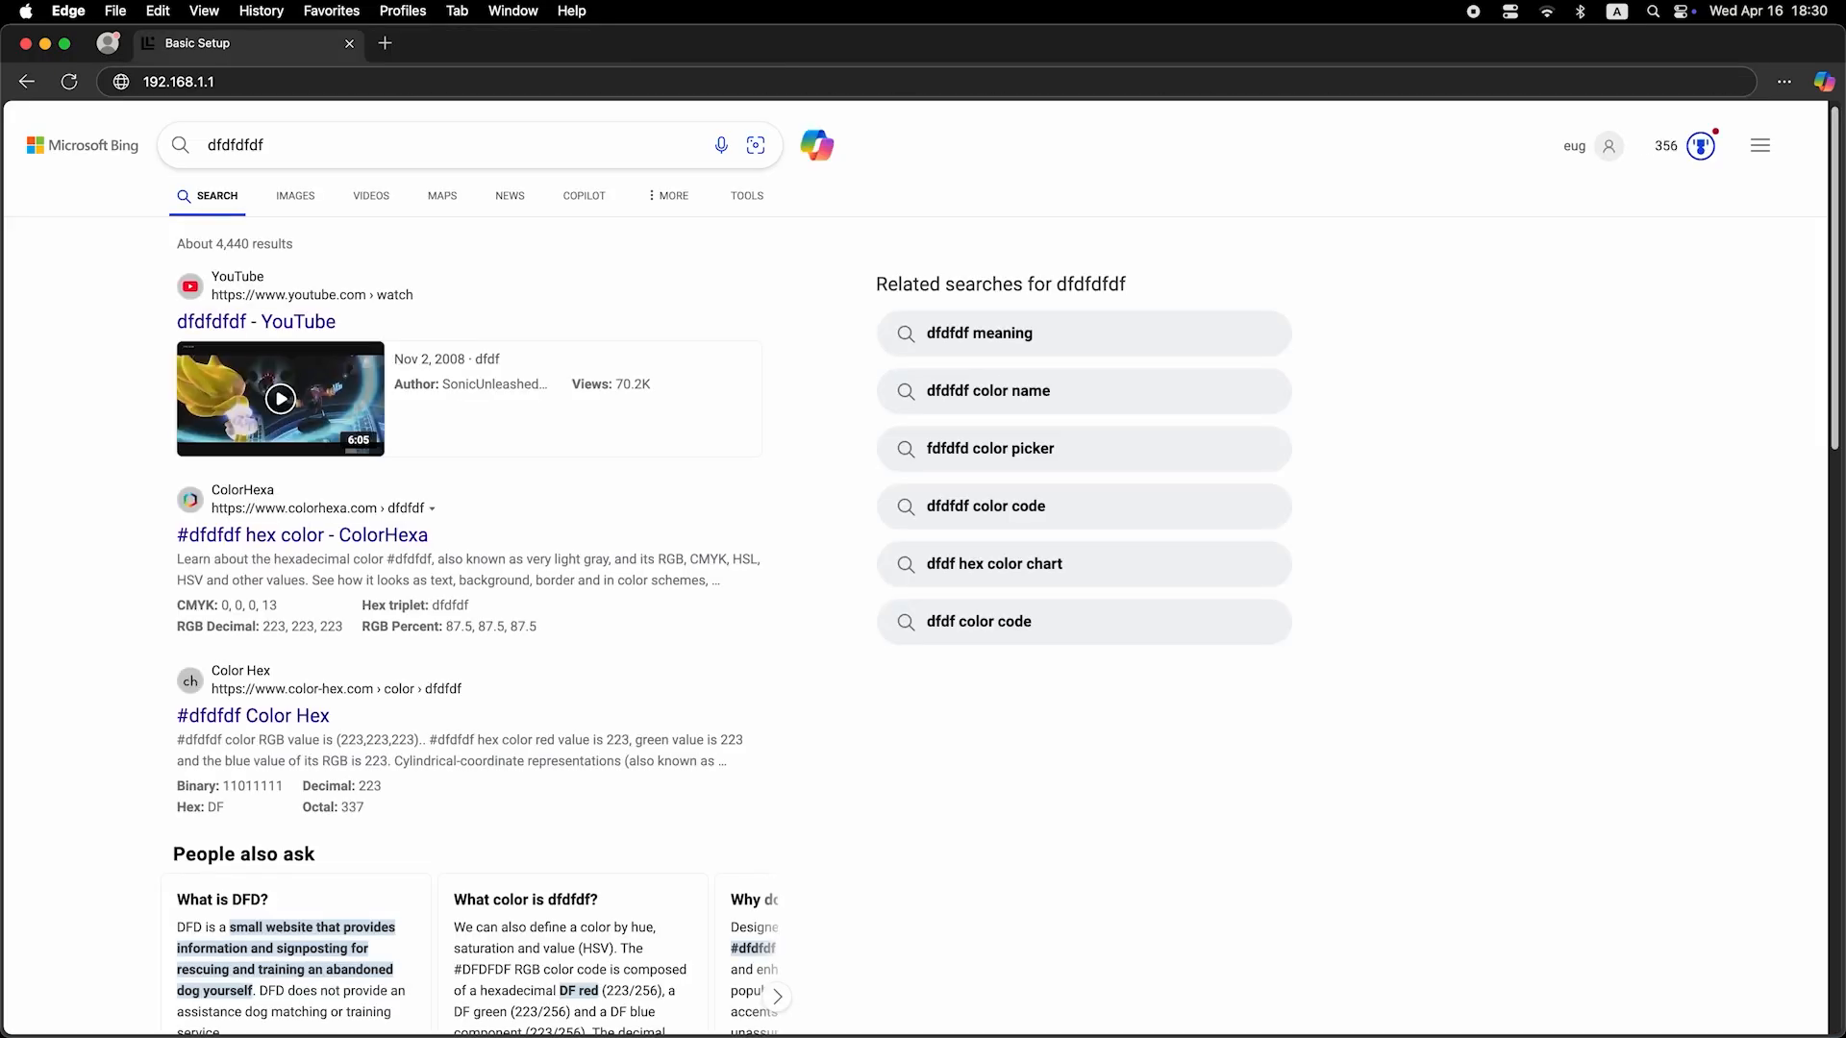